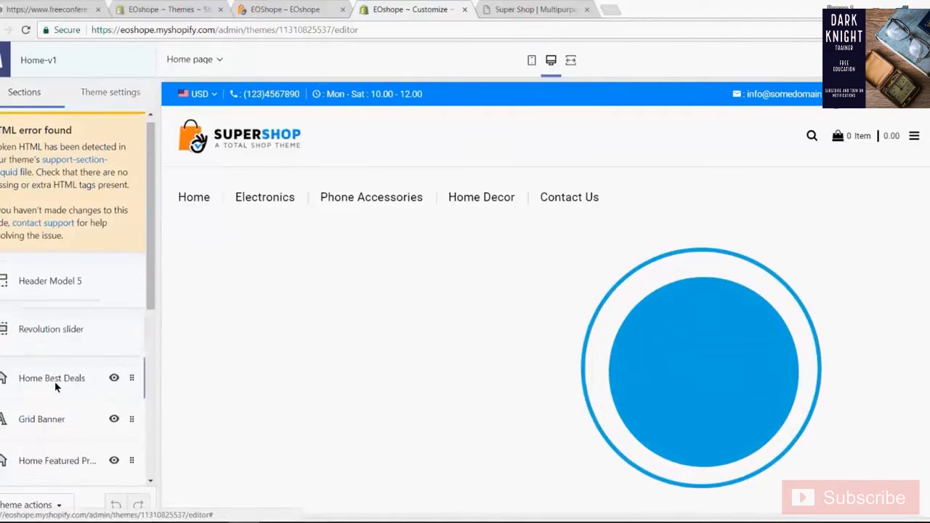
Step: Examine the home page's sections list, from the header and Revolution slider through to the footer
scroll(54, 381, down, 5)
scroll(54, 380, up, 1)
scroll(53, 372, up, 5)
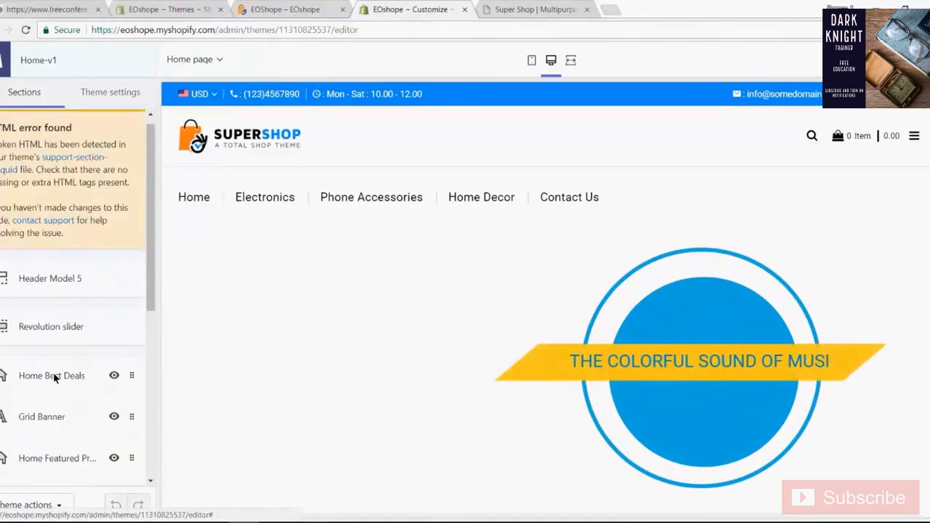
scroll(53, 373, down, 2)
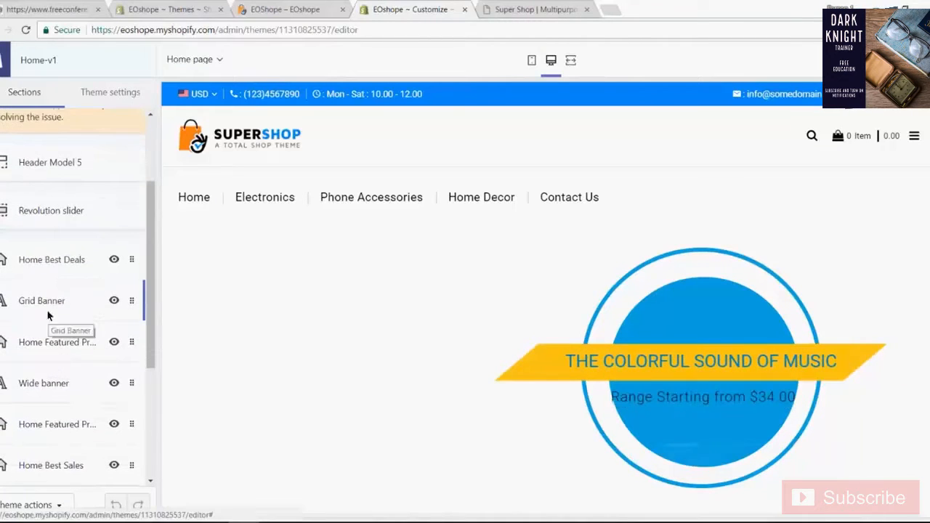
scroll(39, 357, down, 1)
scroll(38, 361, down, 2)
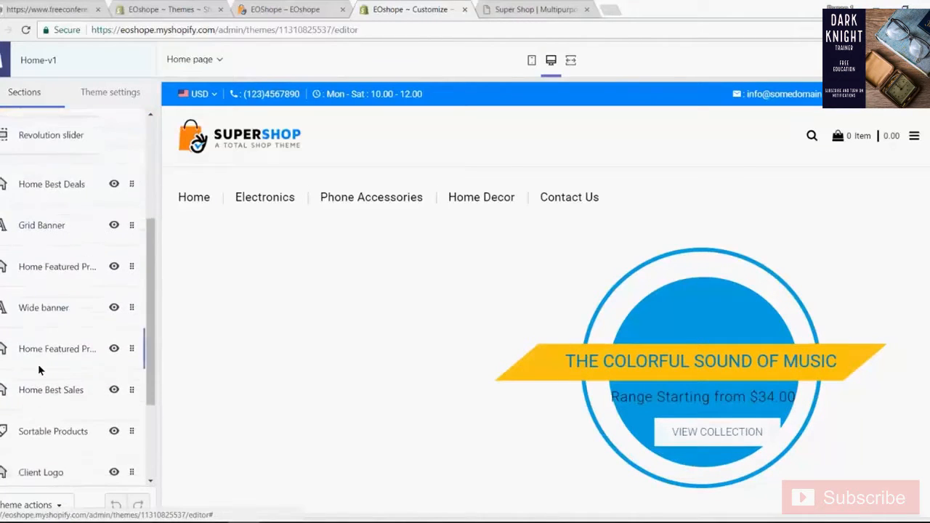
scroll(54, 357, down, 1)
scroll(55, 358, down, 1)
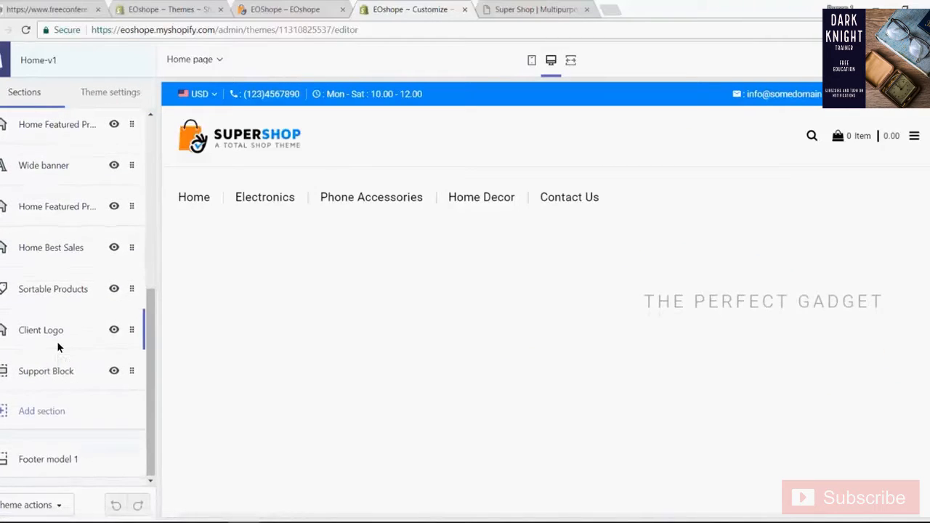
scroll(57, 340, up, 6)
Step: Examine the theme settings categories alongside the sections list, and check the required items in the Notepad class notes
click(128, 98)
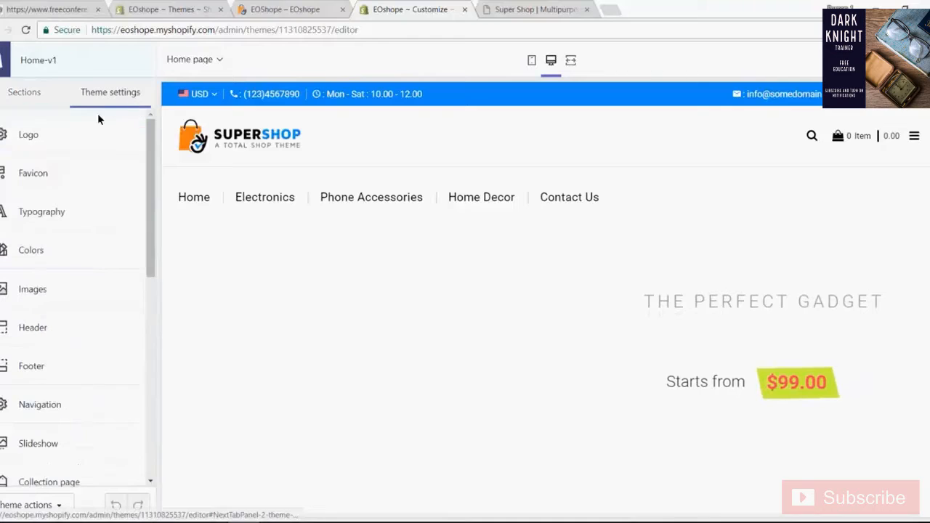
scroll(36, 276, down, 3)
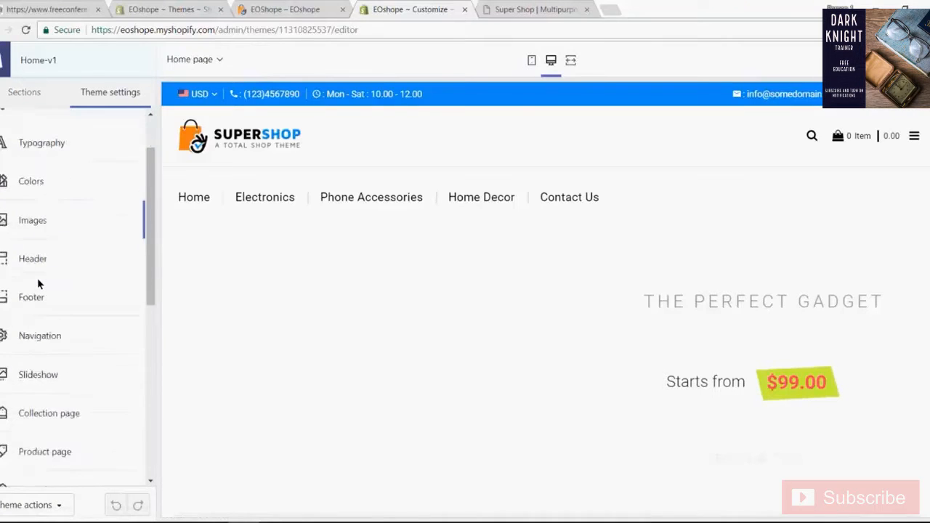
scroll(40, 276, up, 3)
click(42, 98)
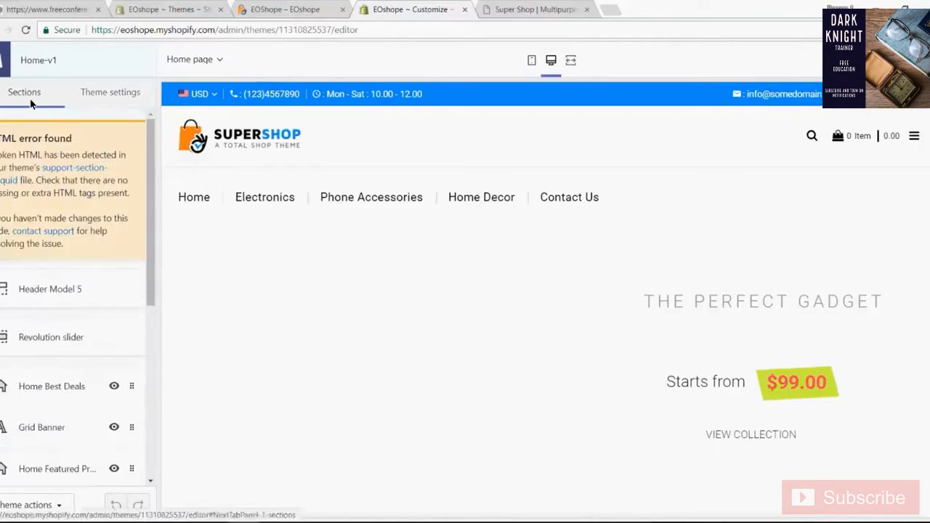
scroll(80, 315, down, 1)
scroll(80, 322, down, 6)
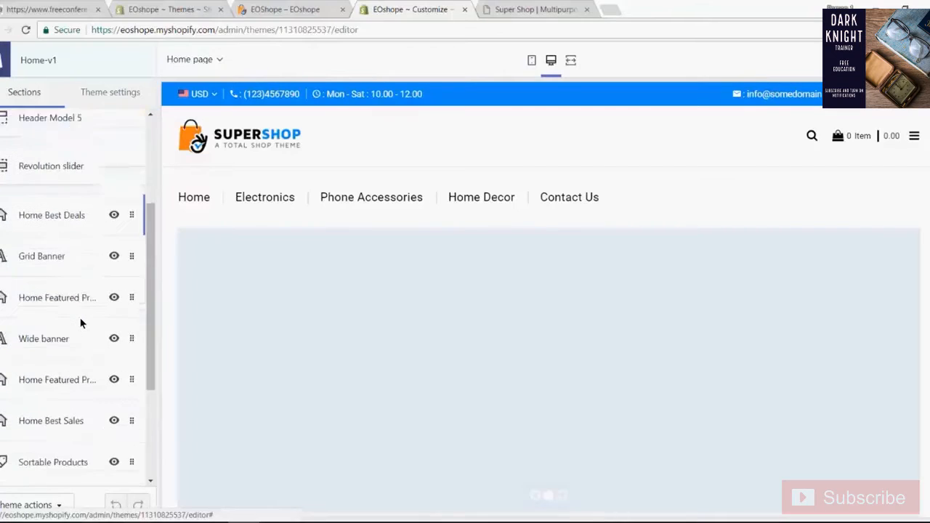
click(121, 92)
scroll(43, 314, down, 3)
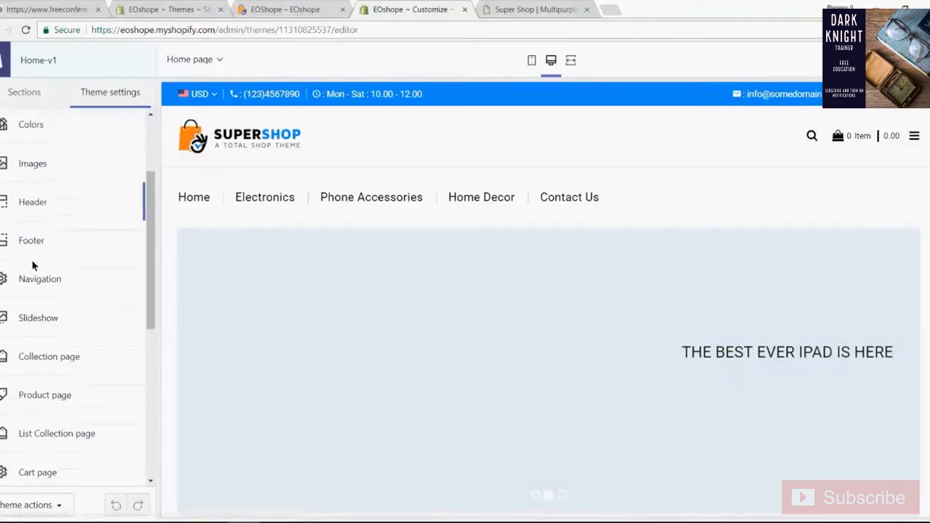
scroll(57, 344, down, 10)
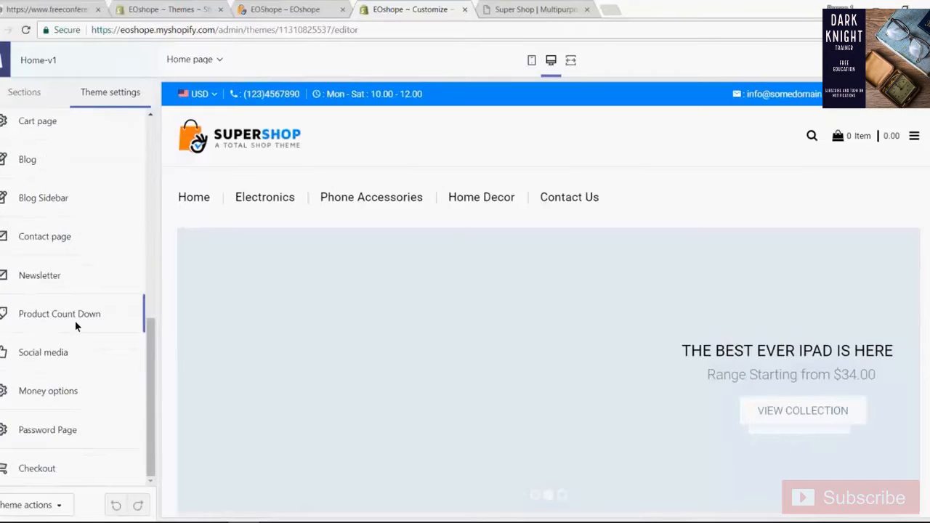
scroll(74, 319, up, 10)
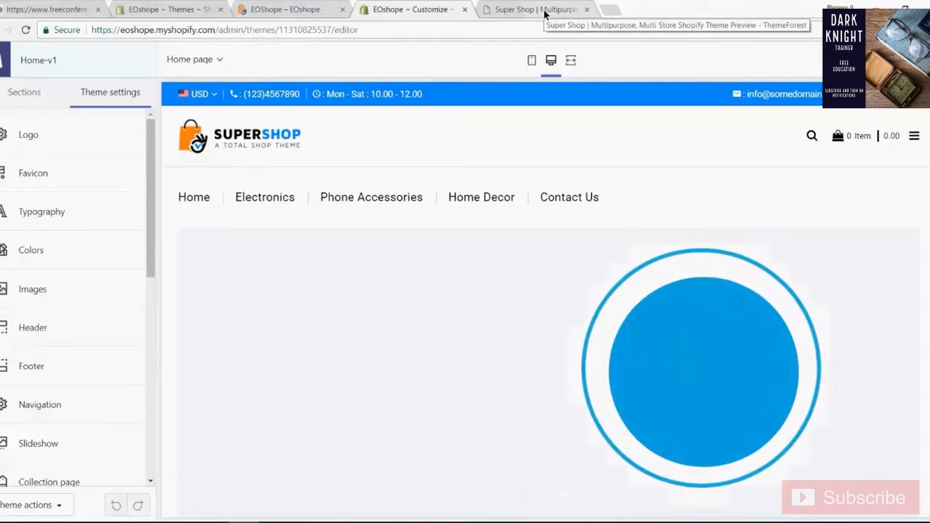
key(alt+Tab)
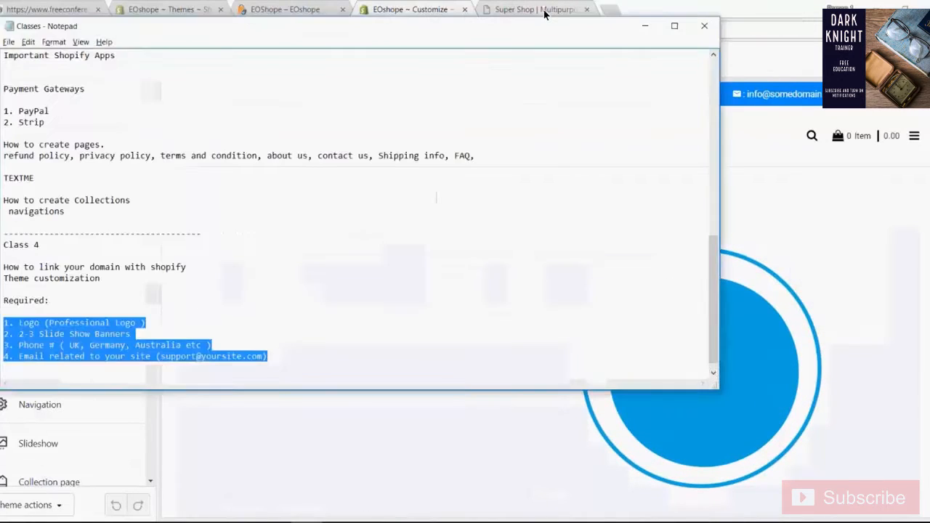
key(alt+Tab)
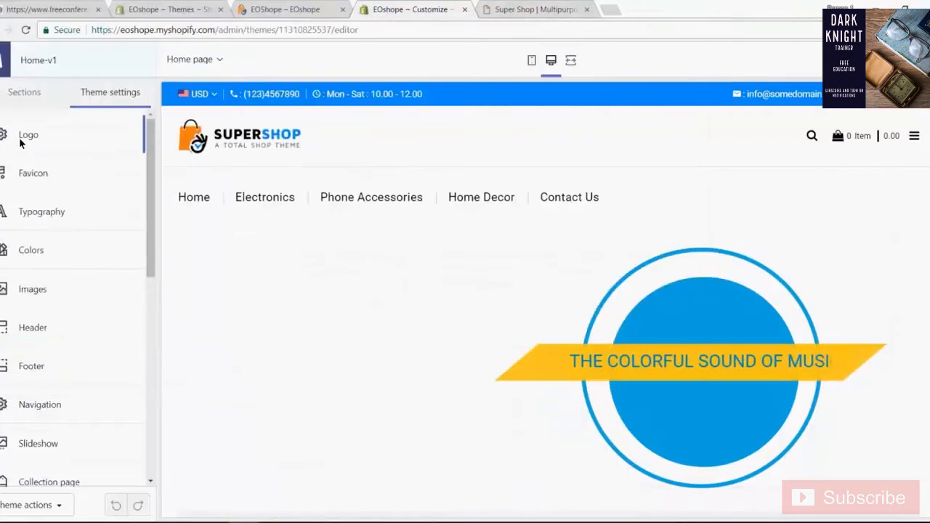
Step: Replace the theme's custom logo with the sizlee-logo image from the Sizlee store's "new theme" folder in Working (E:) > Dropshipping > My stores
click(27, 136)
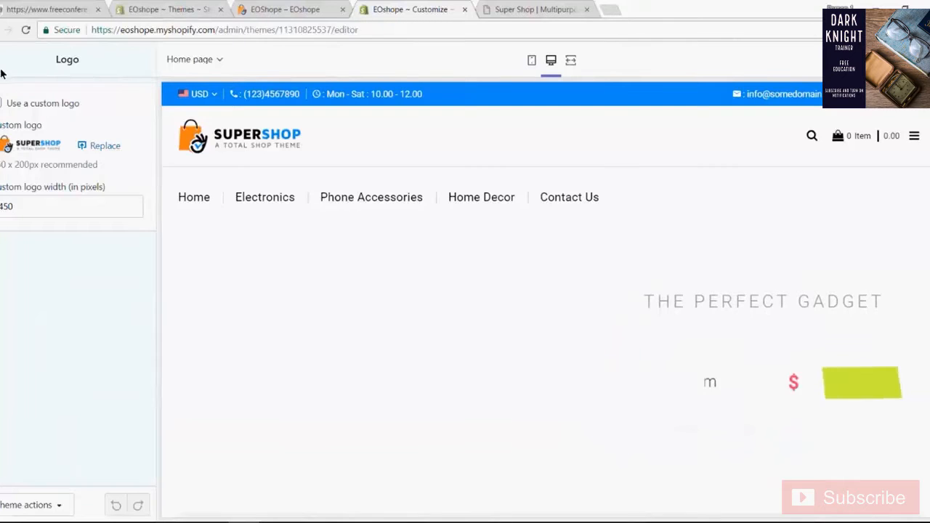
click(39, 144)
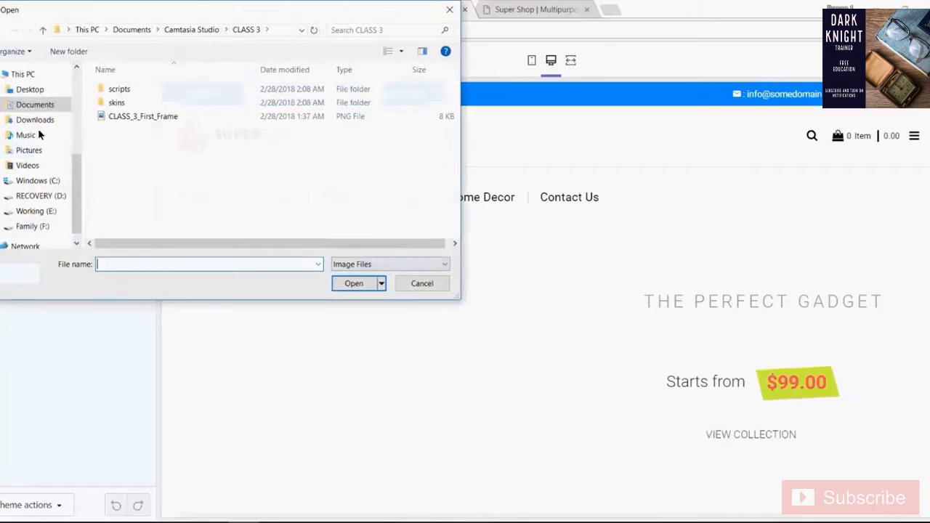
scroll(33, 218, down, 1)
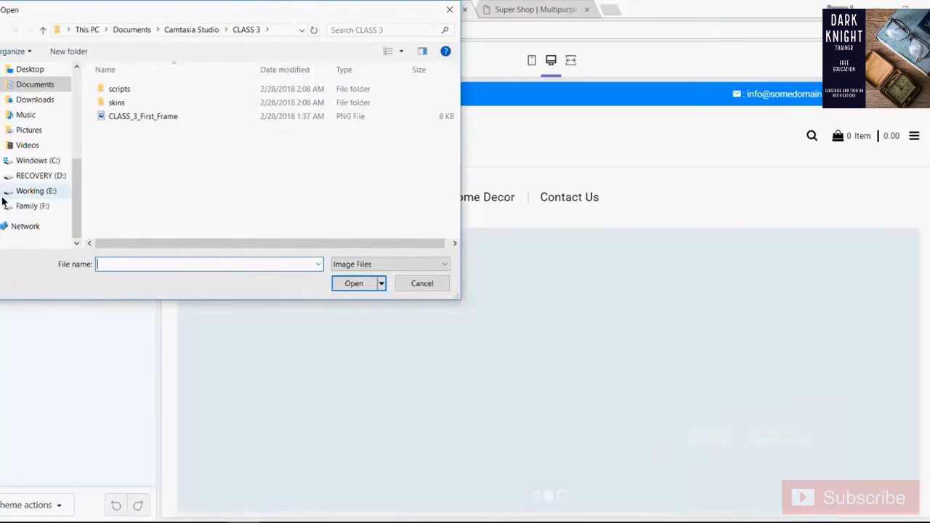
click(3, 191)
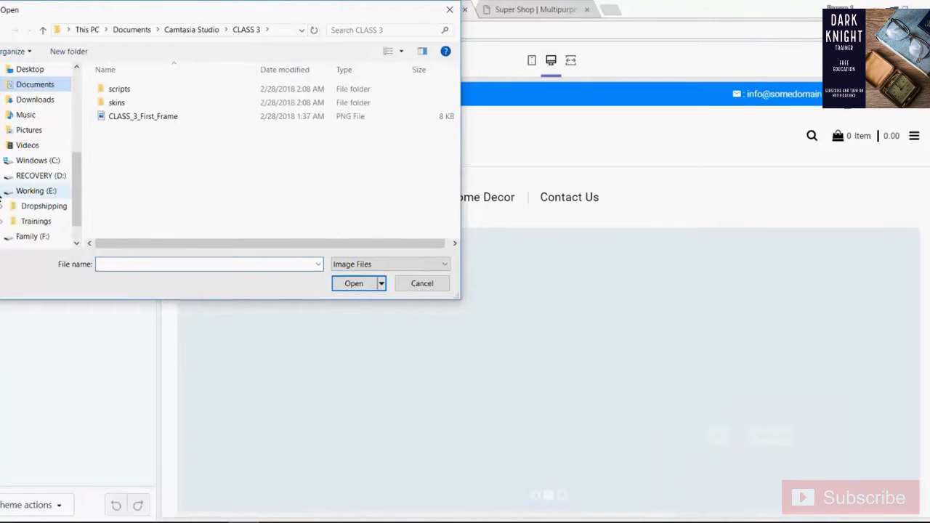
click(33, 206)
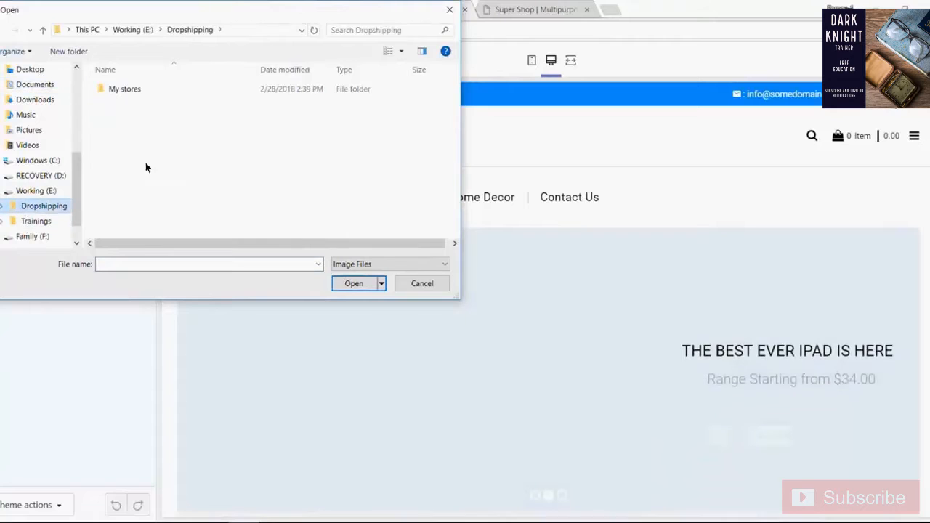
double_click(124, 88)
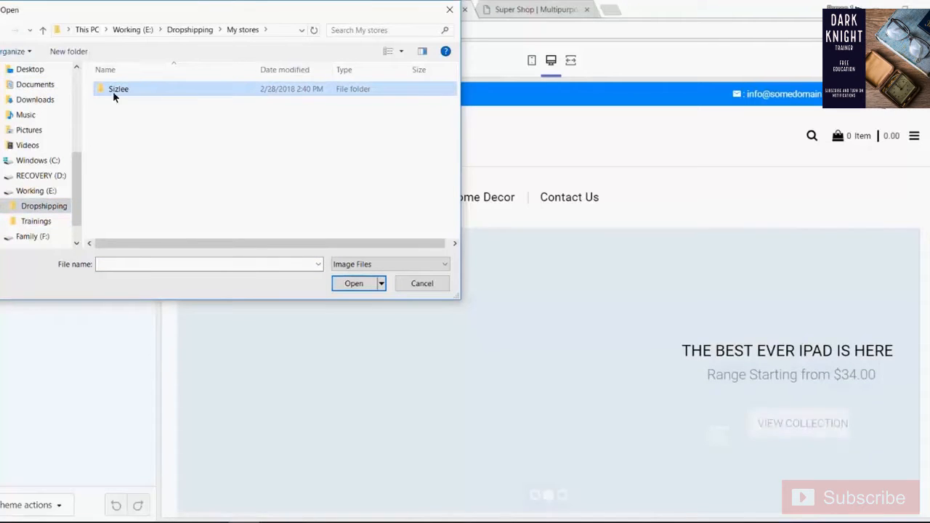
double_click(116, 89)
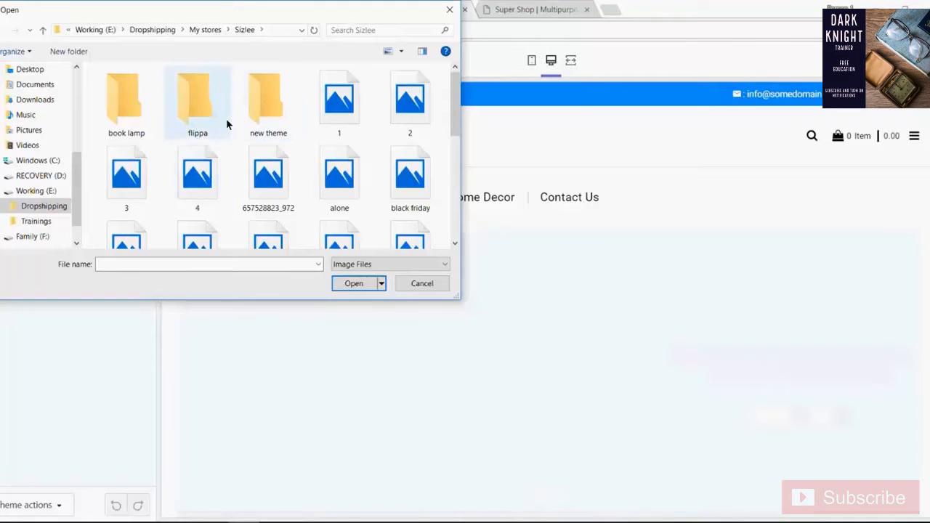
double_click(268, 109)
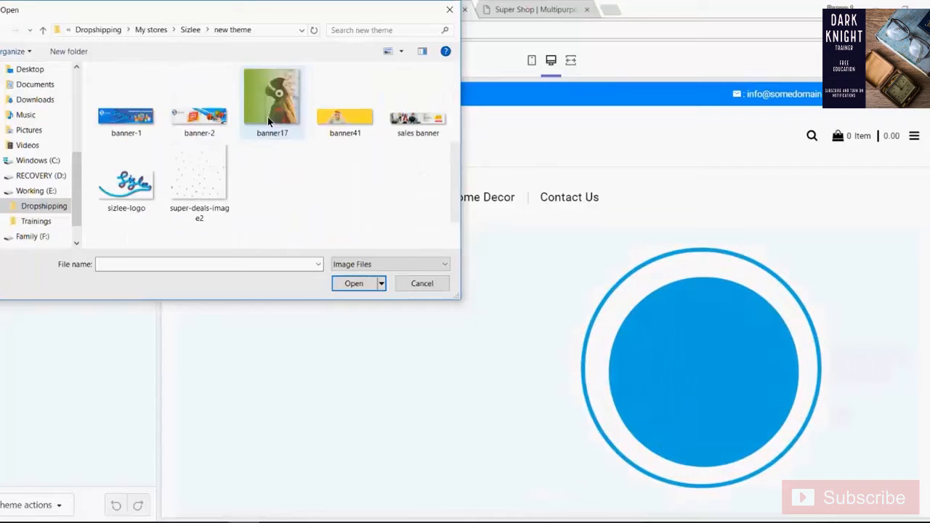
click(127, 185)
click(354, 284)
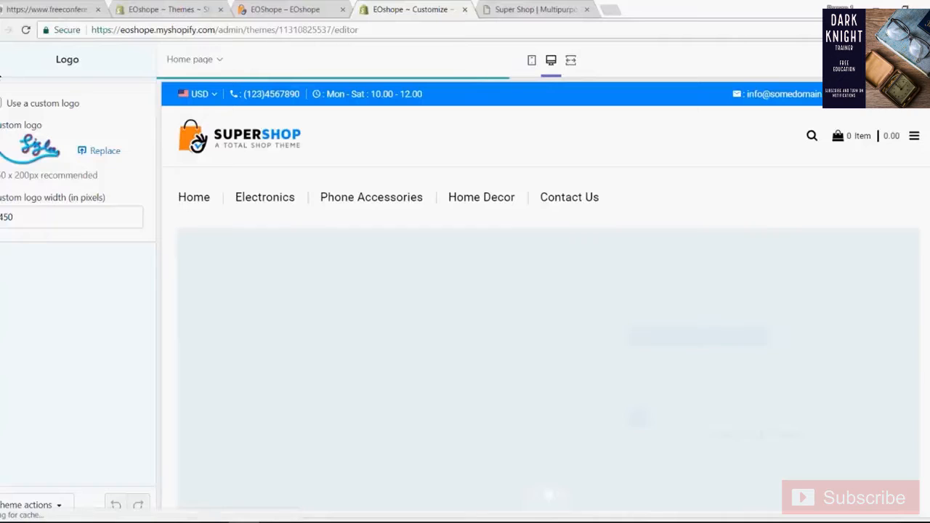
Step: Look at the theme's favicon settings and return to the theme settings list
click(3, 64)
click(76, 185)
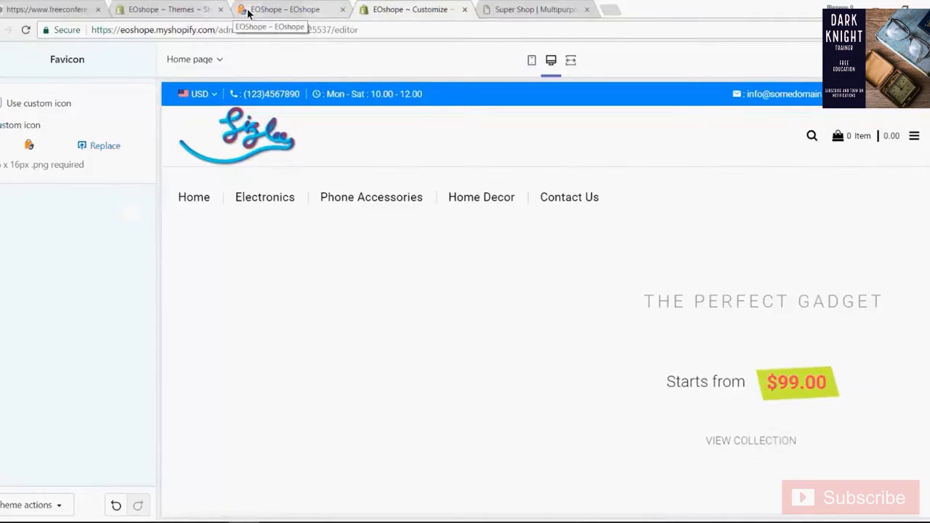
click(1, 59)
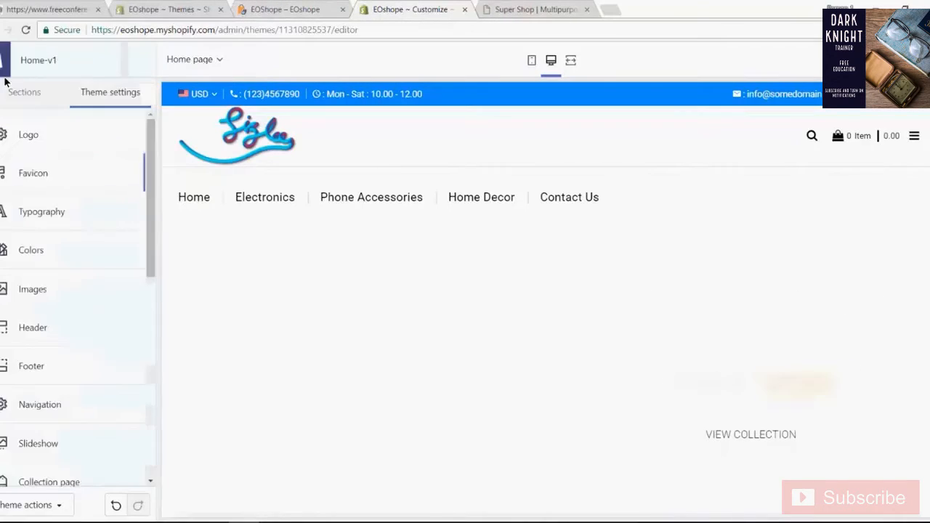
Step: Set the theme's header style to Header 2
scroll(72, 269, down, 1)
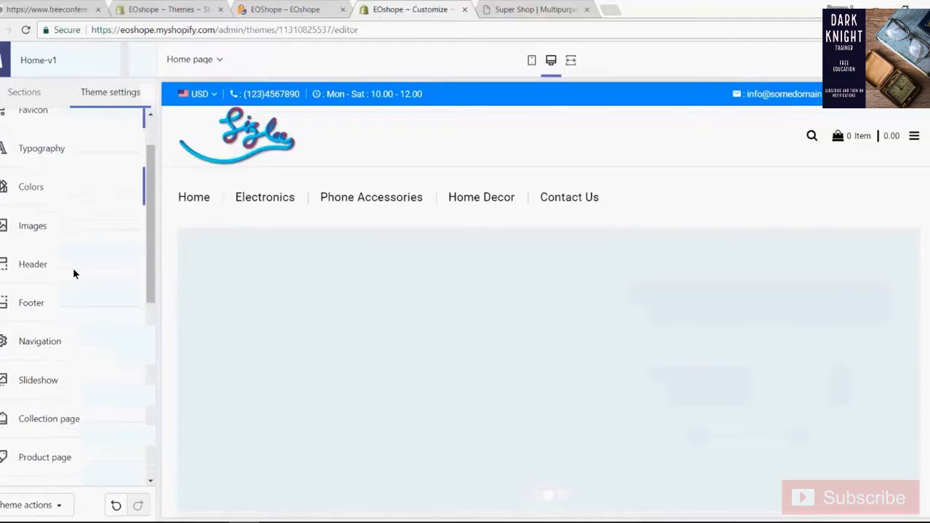
click(66, 260)
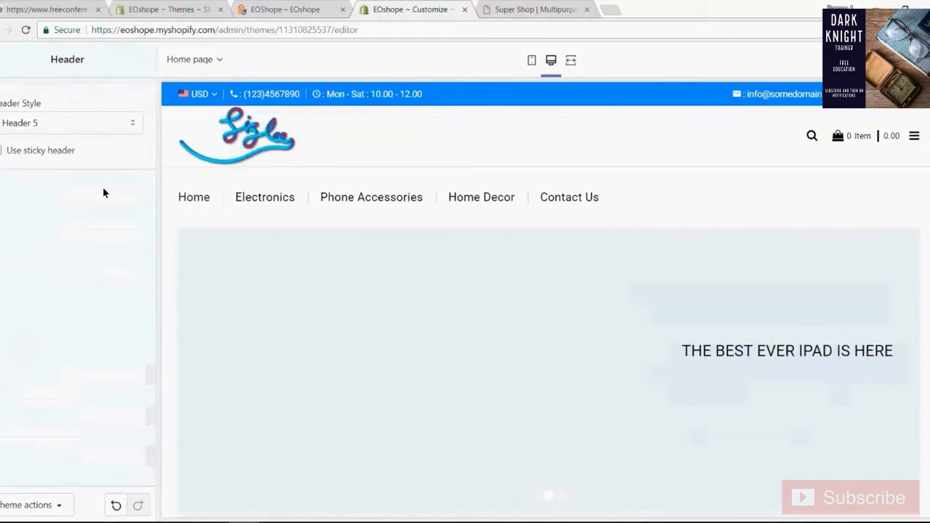
click(77, 129)
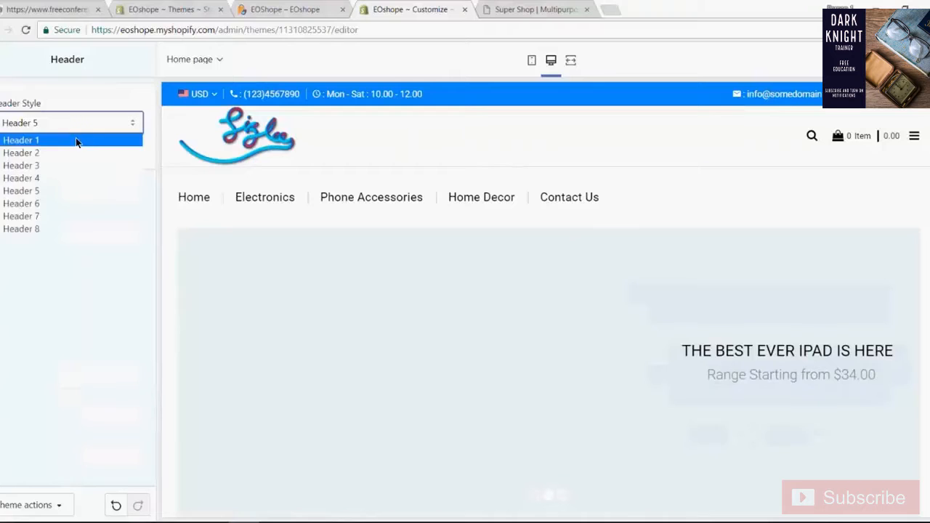
click(65, 151)
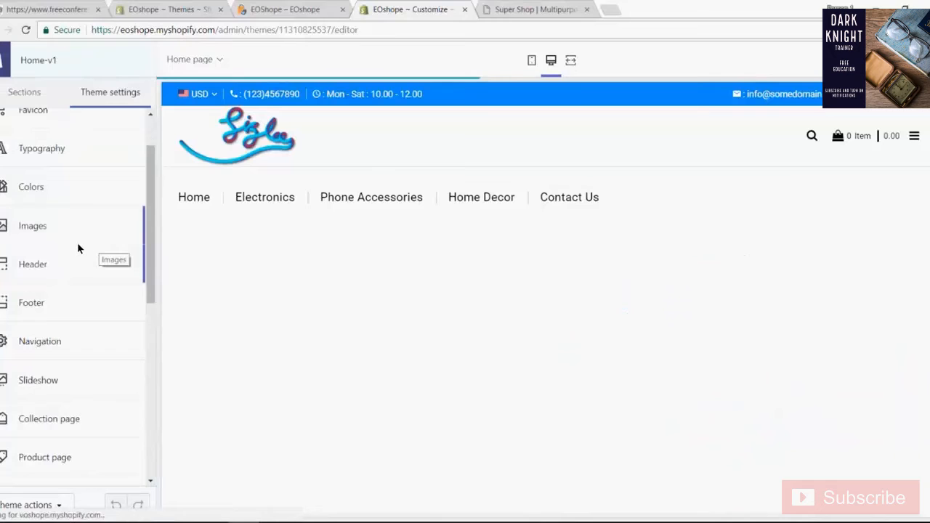
Step: Examine the header in the home page preview and the remaining theme settings, and return to the sections list
scroll(76, 246, down, 2)
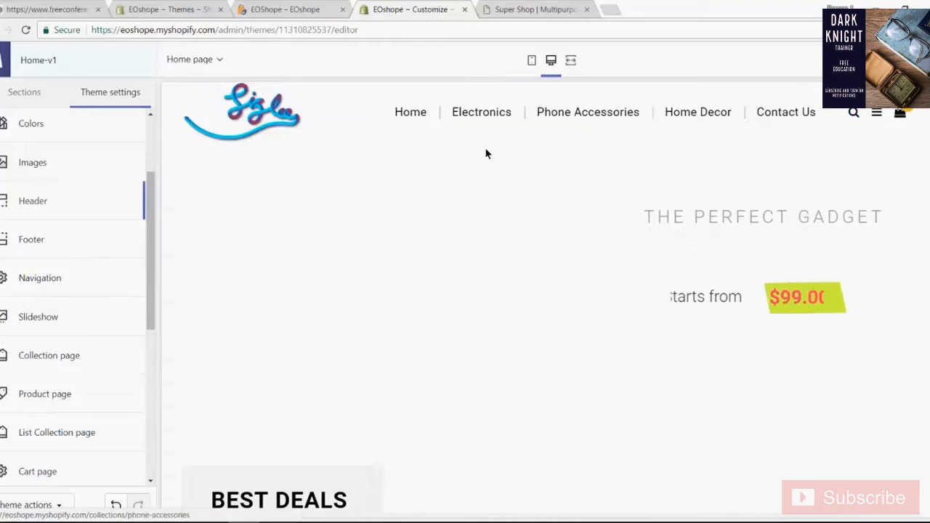
scroll(85, 197, up, 1)
scroll(85, 197, up, 1)
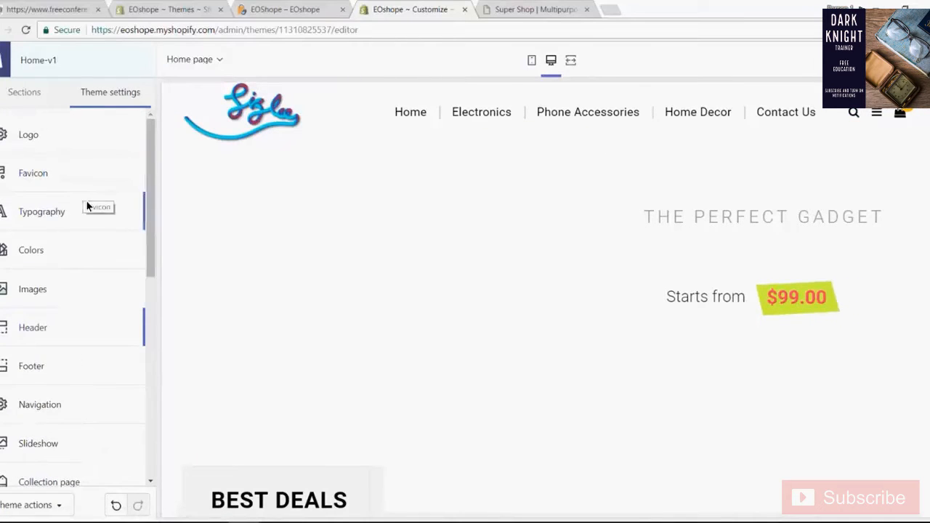
scroll(514, 245, down, 2)
scroll(415, 192, up, 2)
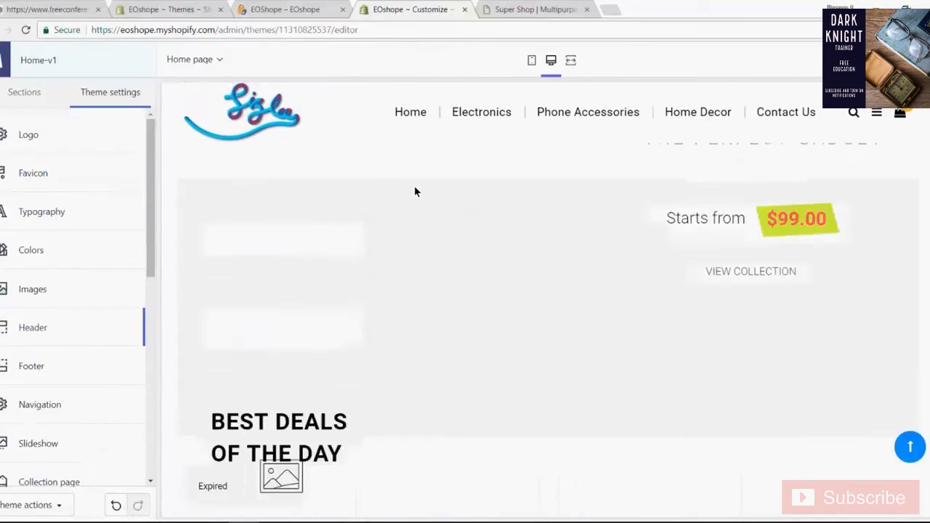
scroll(44, 269, down, 5)
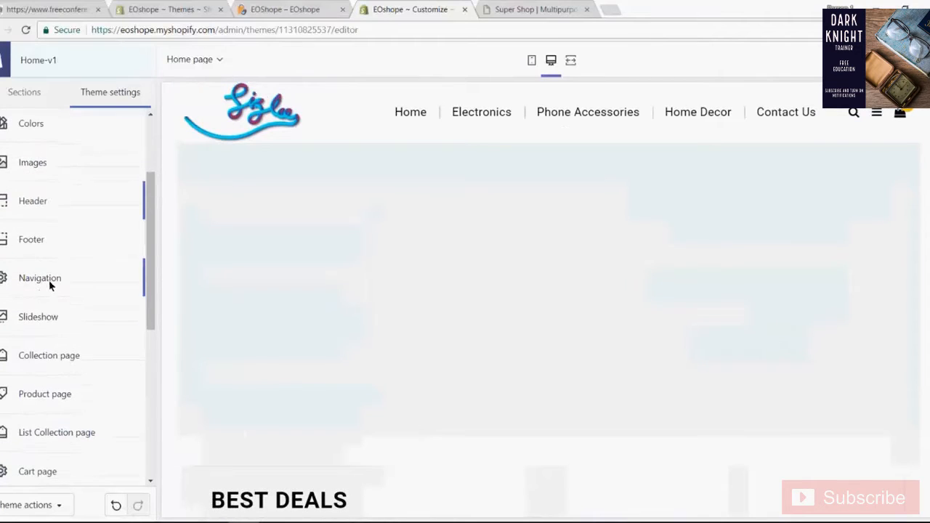
scroll(51, 298, down, 3)
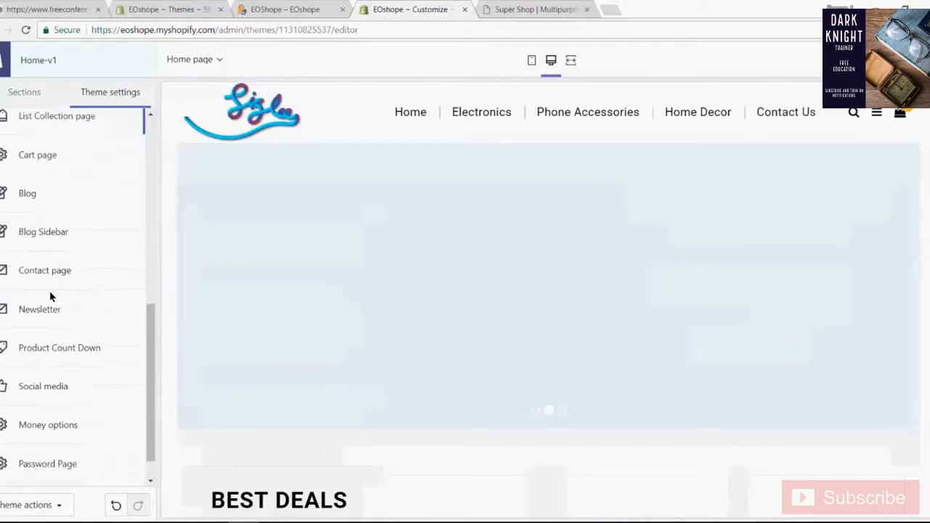
scroll(50, 291, up, 6)
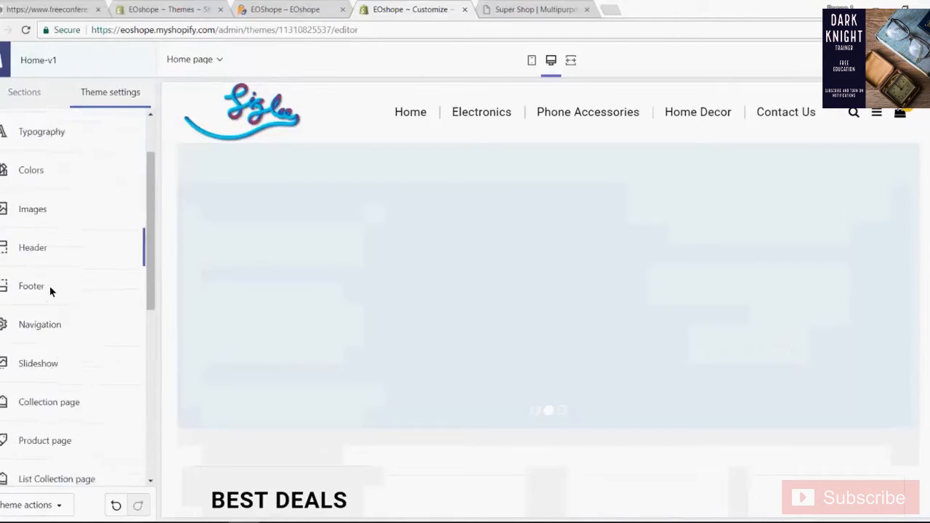
click(22, 98)
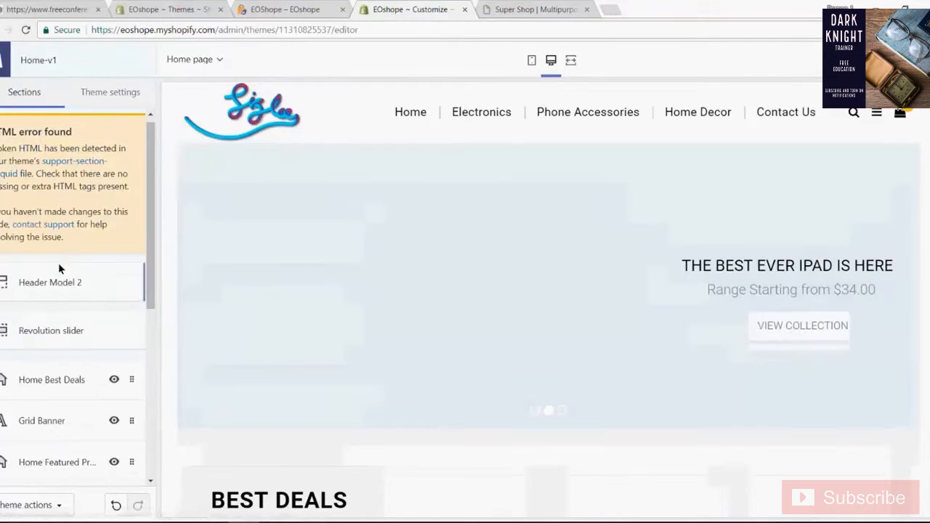
Step: Open the Revolution slider section and look at the library and free image sources for slide 1's background image
scroll(59, 328, down, 1)
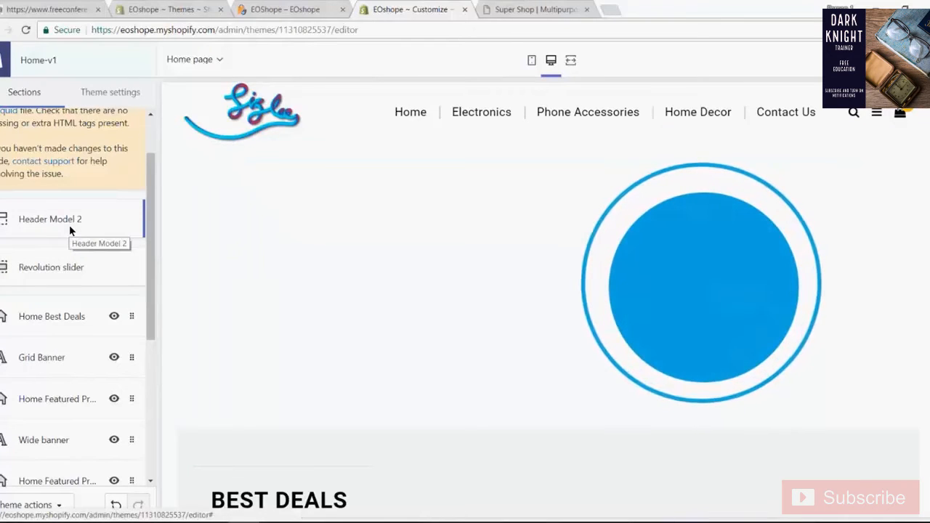
click(80, 275)
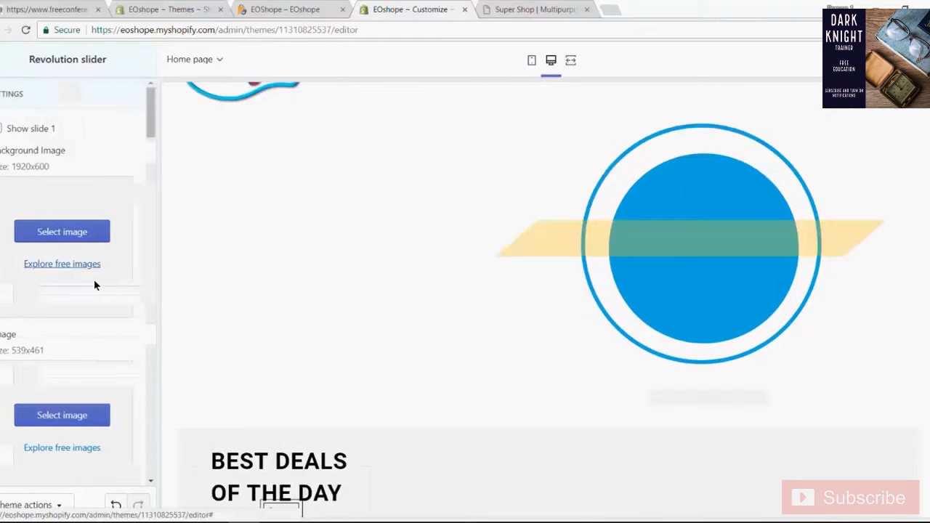
click(62, 231)
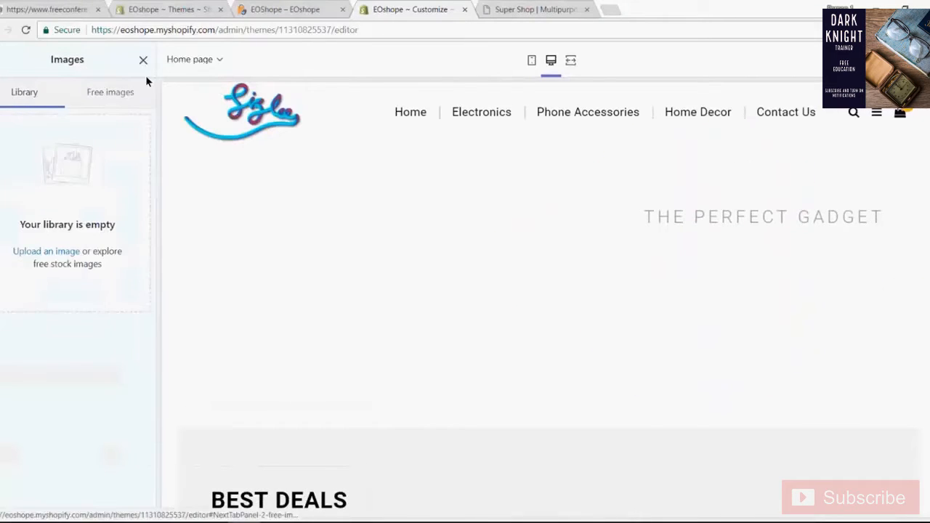
click(143, 61)
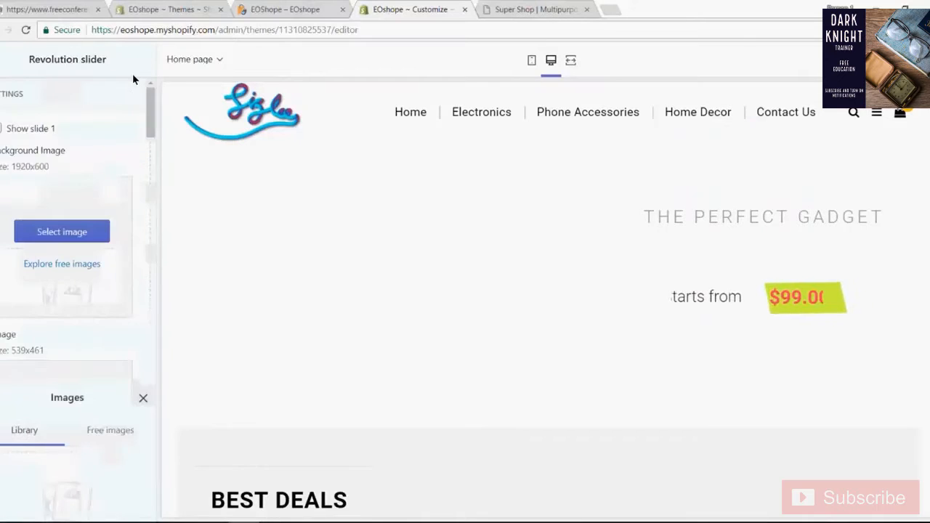
click(48, 235)
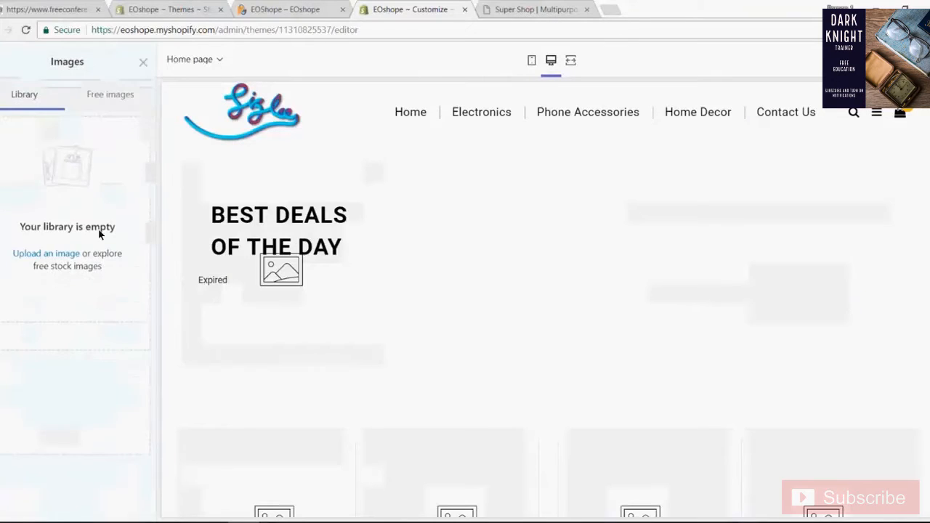
click(120, 98)
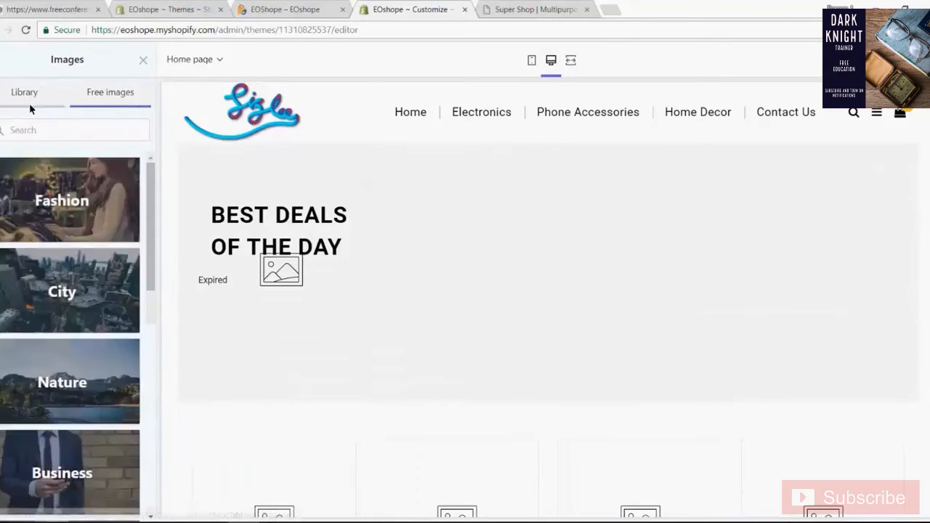
click(29, 100)
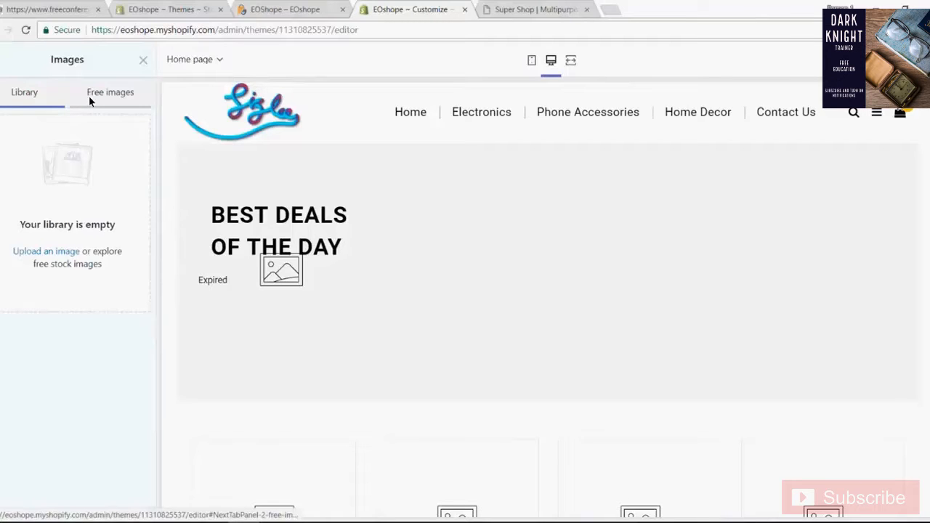
Step: Browse the Fashion category of the free images for a slide 1 background
click(89, 96)
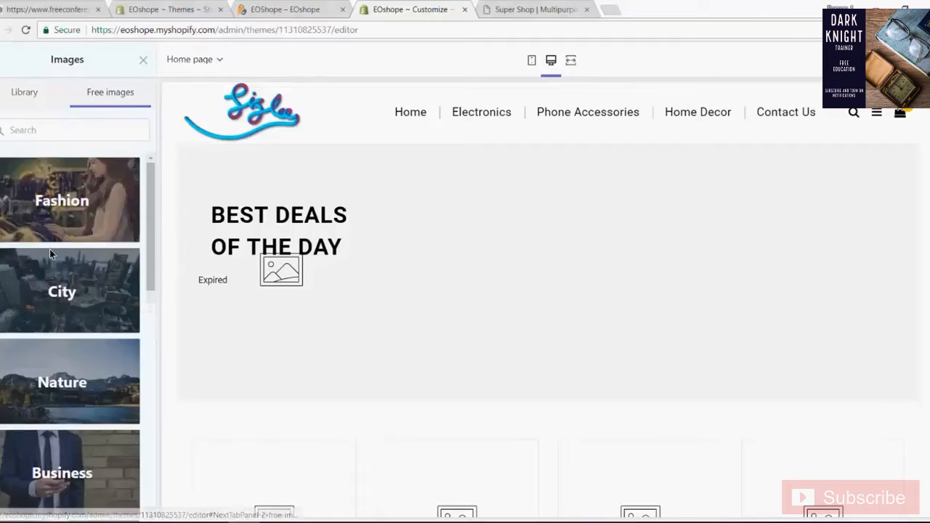
click(66, 208)
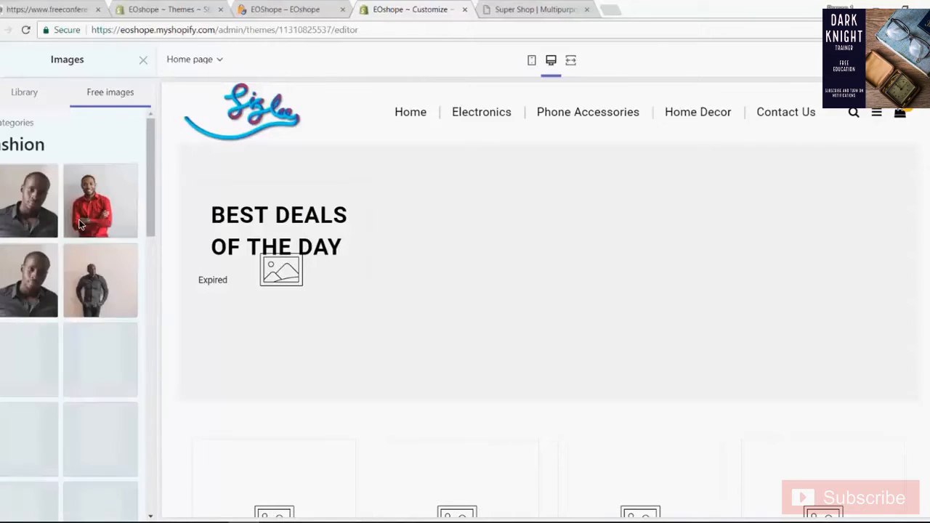
scroll(89, 235, down, 1)
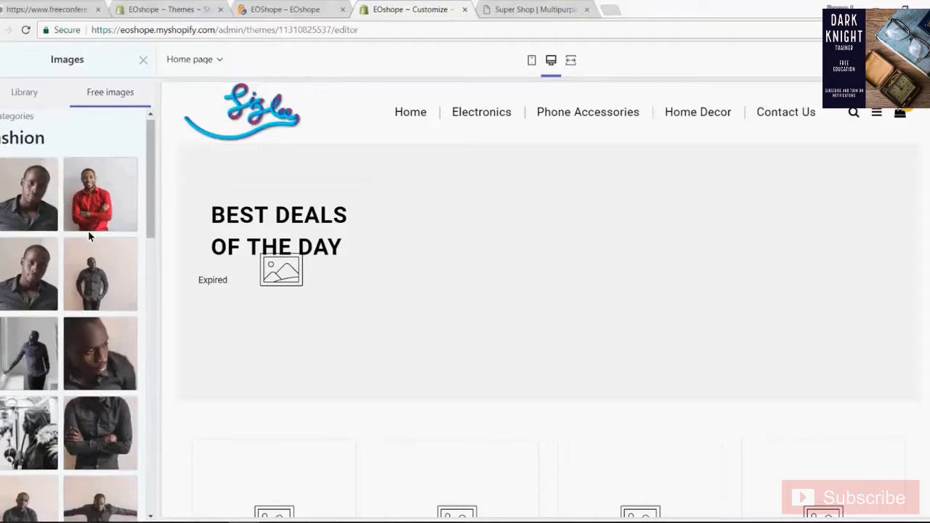
scroll(88, 235, down, 1)
scroll(95, 252, down, 3)
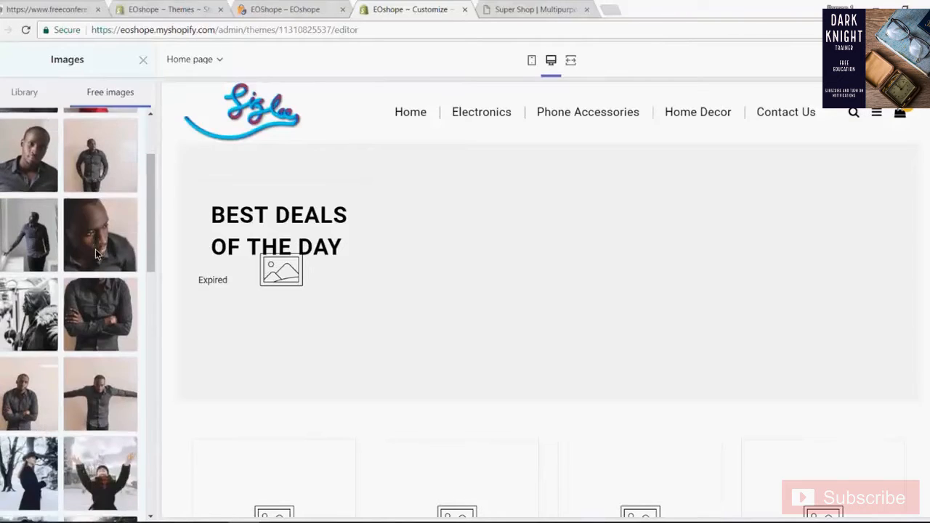
scroll(95, 252, down, 5)
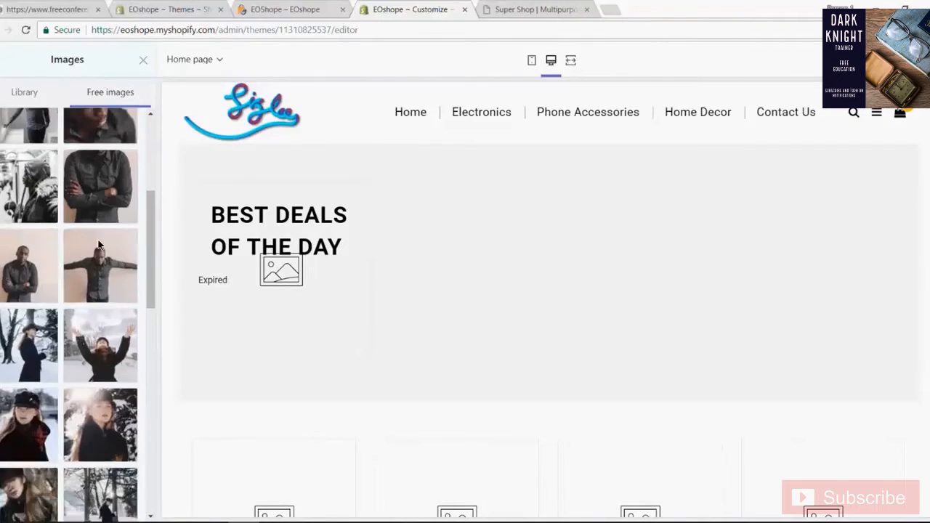
scroll(97, 293, down, 1)
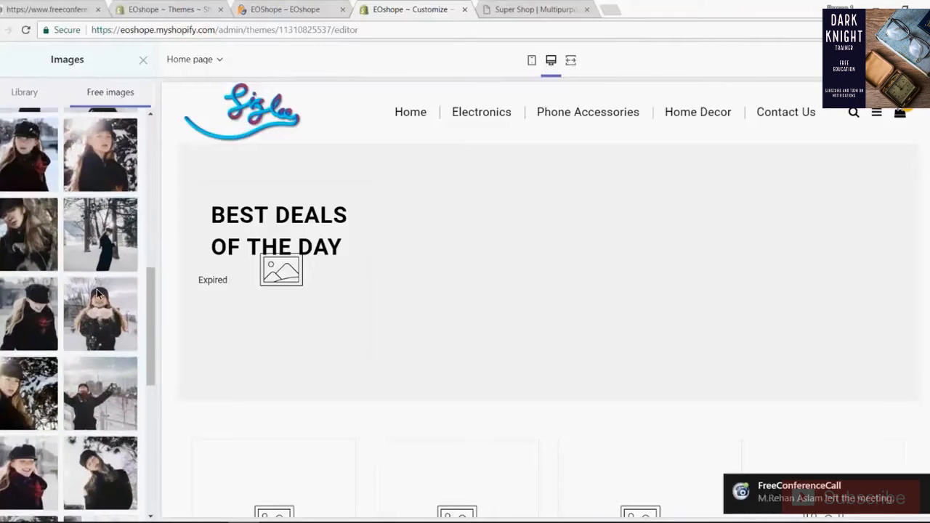
scroll(97, 293, down, 1)
scroll(96, 296, down, 4)
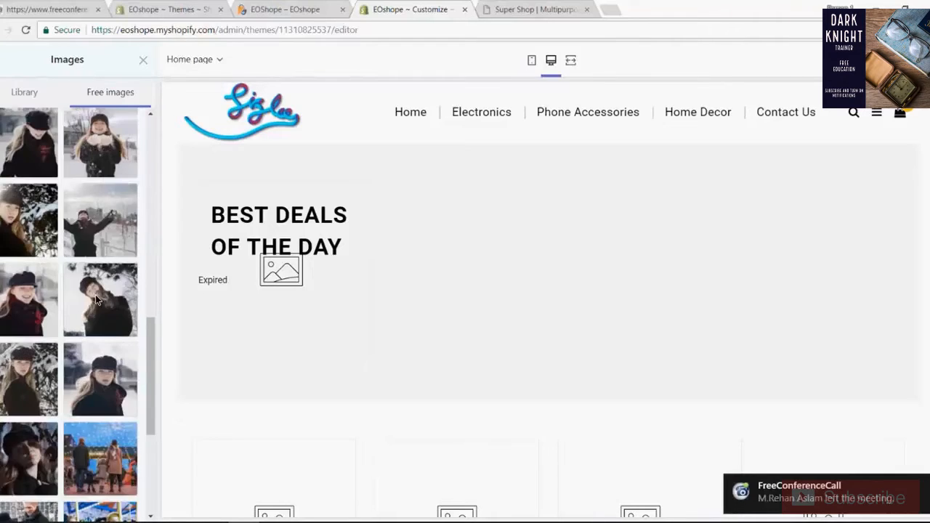
scroll(111, 211, up, 3)
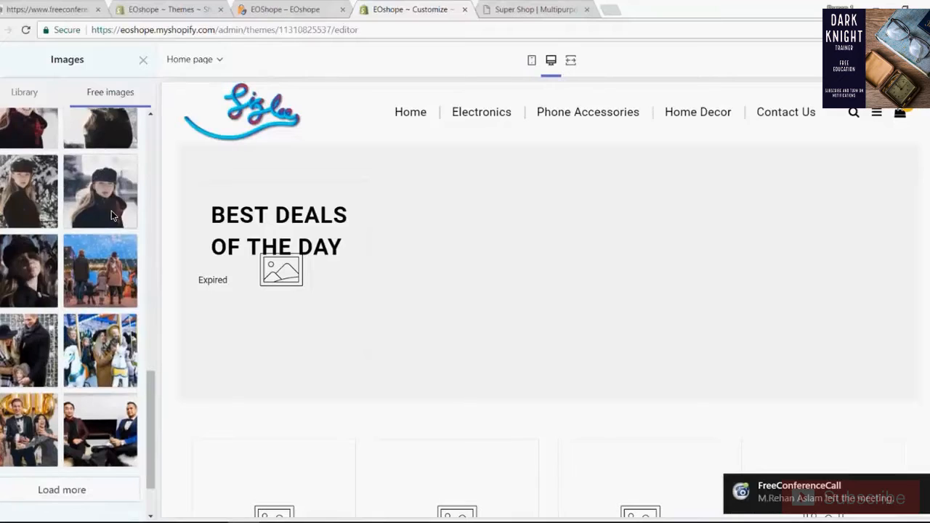
scroll(111, 208, up, 5)
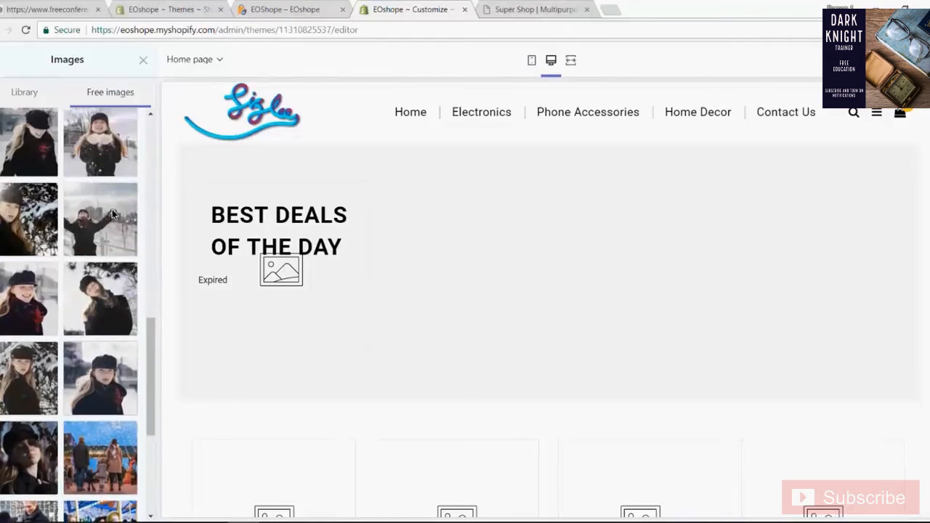
scroll(103, 234, down, 3)
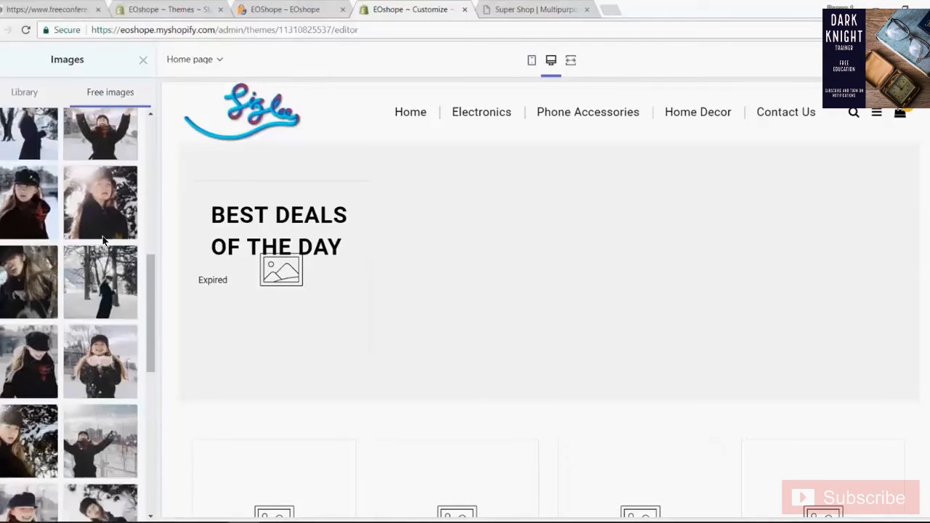
Step: Choose a free Fashion image as slide 1's background image in the Revolution slider
click(101, 391)
scroll(79, 345, down, 5)
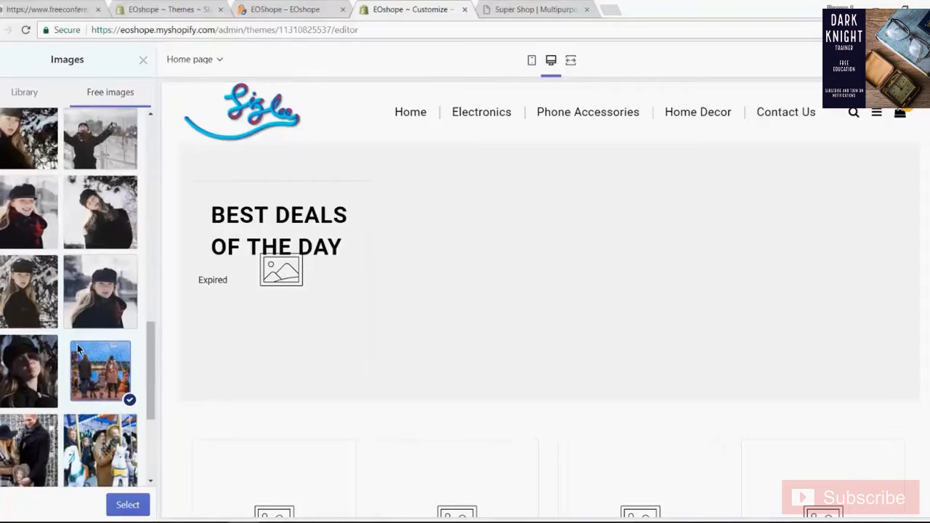
click(110, 370)
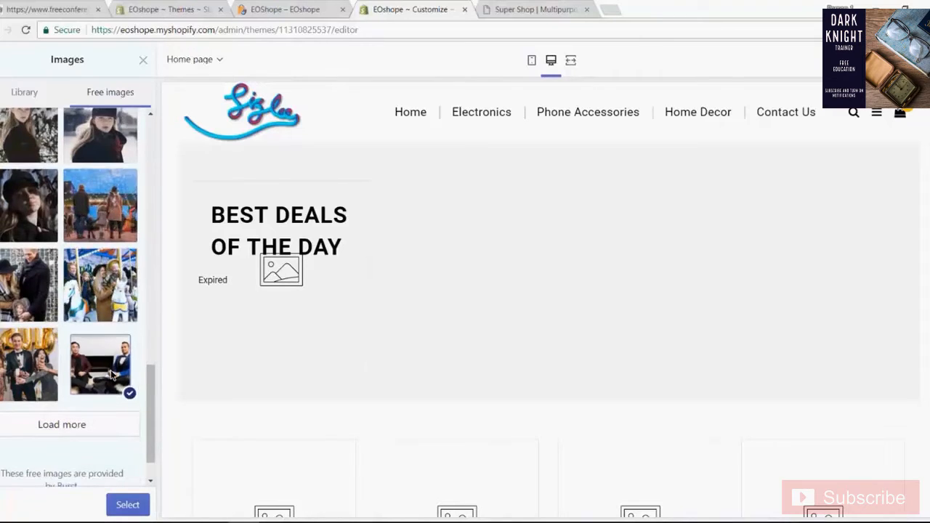
scroll(100, 364, up, 1)
scroll(100, 364, up, 1)
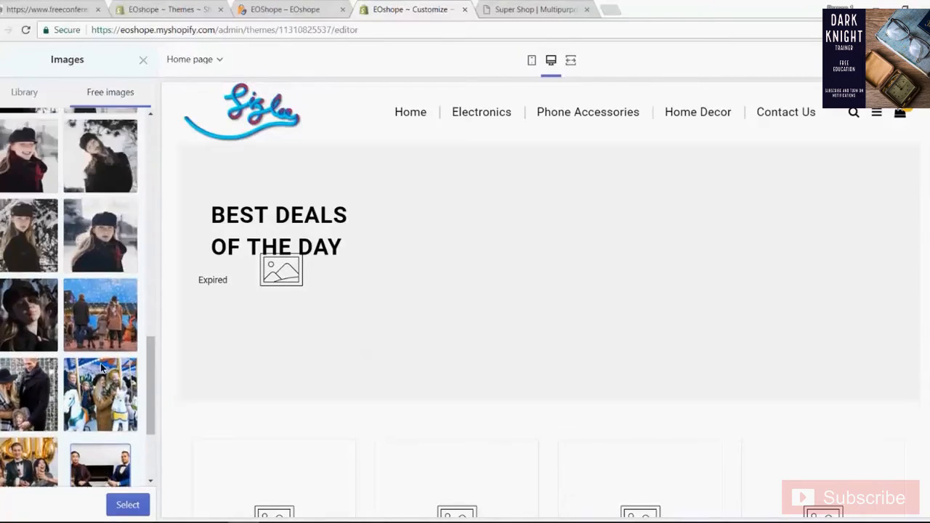
scroll(101, 365, down, 3)
click(128, 505)
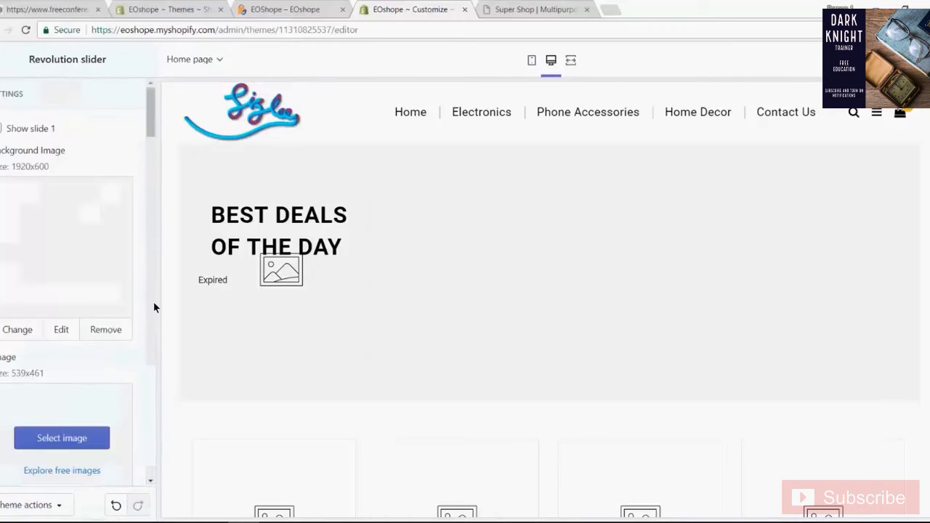
Step: Examine the image, heading and sub heading settings of slide 1 in the Revolution slider
scroll(95, 349, down, 1)
scroll(95, 352, down, 1)
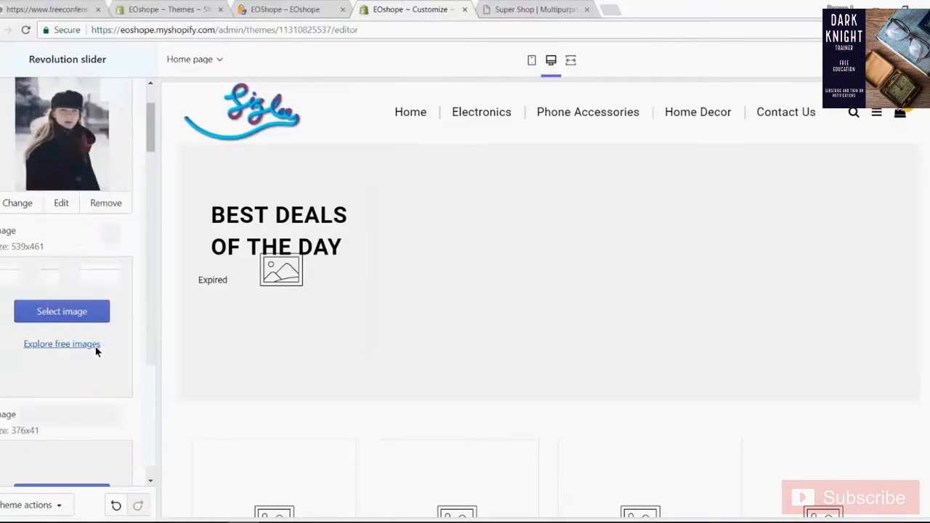
scroll(90, 343, up, 2)
scroll(91, 342, down, 1)
scroll(90, 342, down, 2)
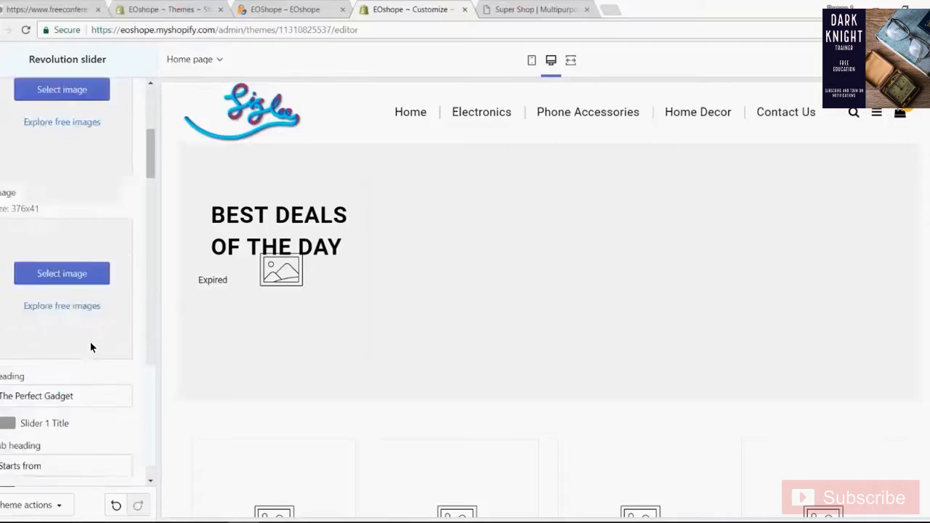
scroll(88, 344, up, 3)
scroll(88, 343, down, 2)
scroll(88, 345, up, 3)
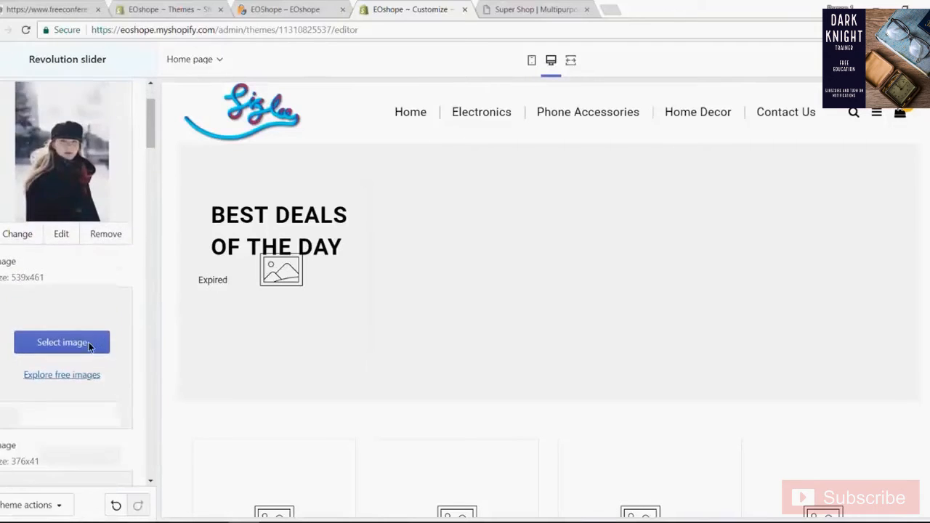
Step: Remove slide 1's background image, upload banner-2 from the Sizlee store's "new theme" folder and select it as the replacement
click(106, 331)
click(82, 233)
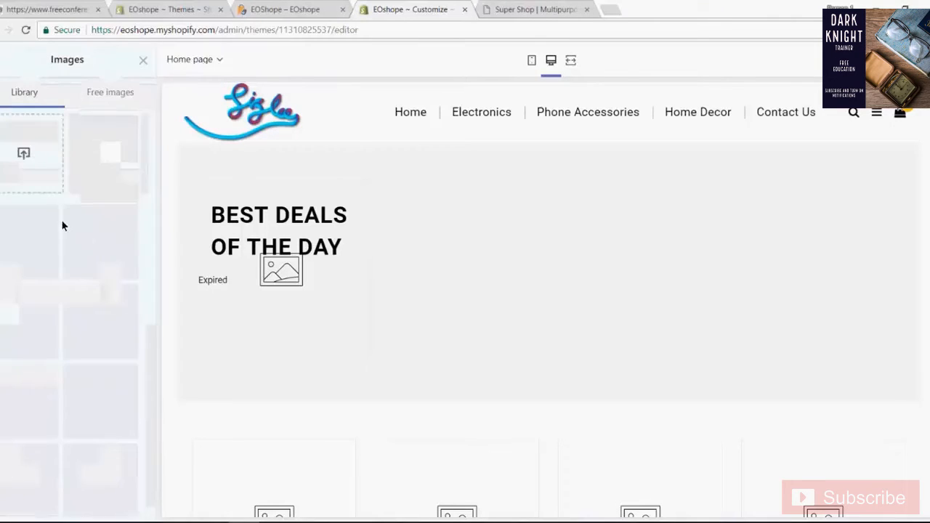
click(58, 183)
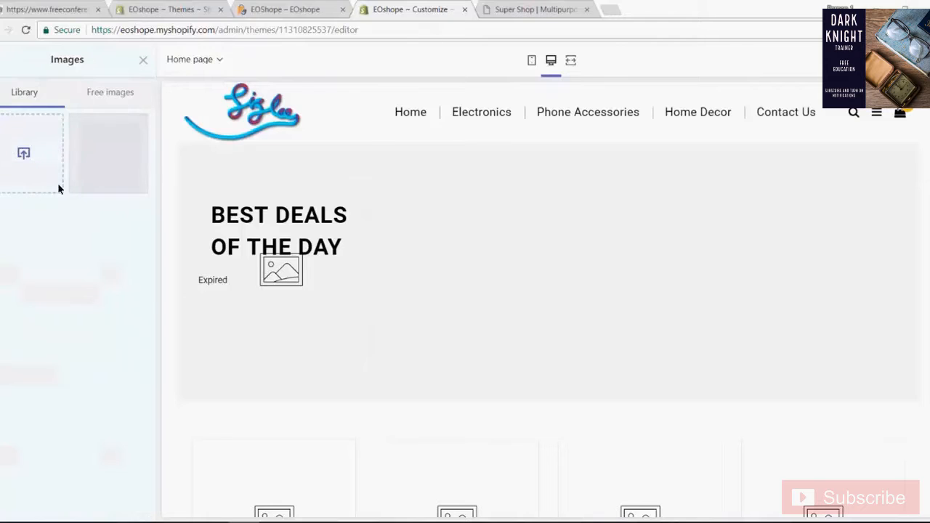
click(198, 129)
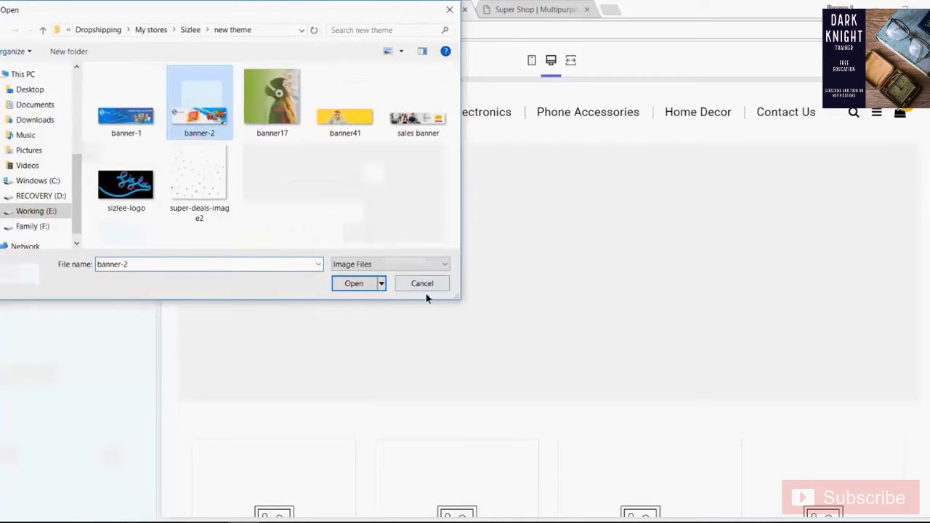
click(360, 287)
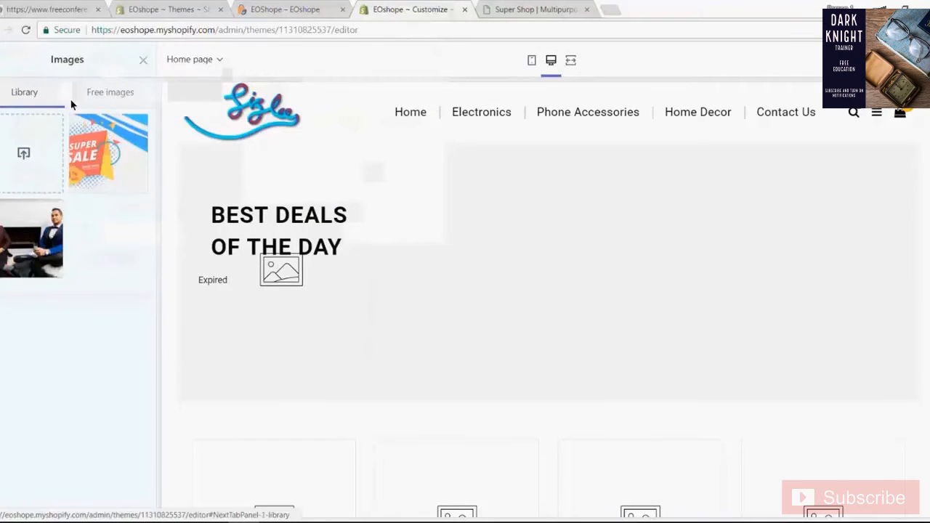
click(125, 144)
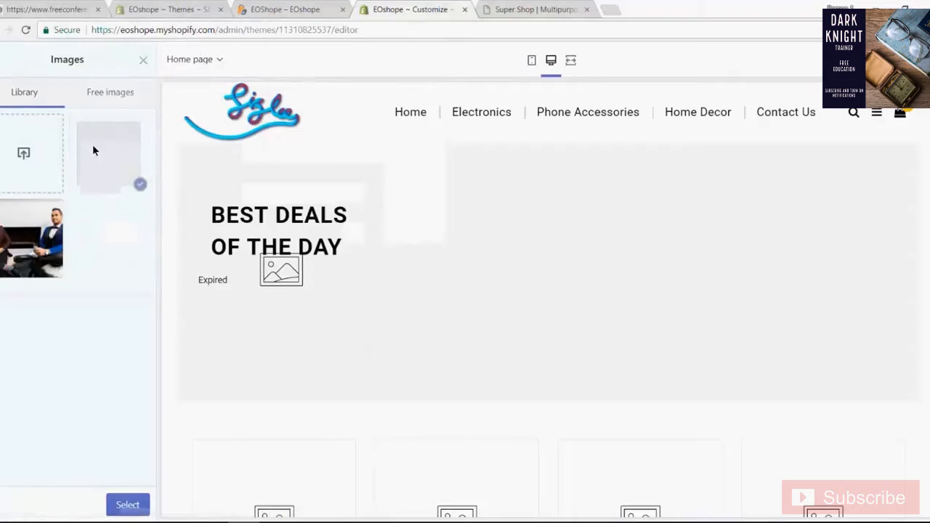
click(127, 504)
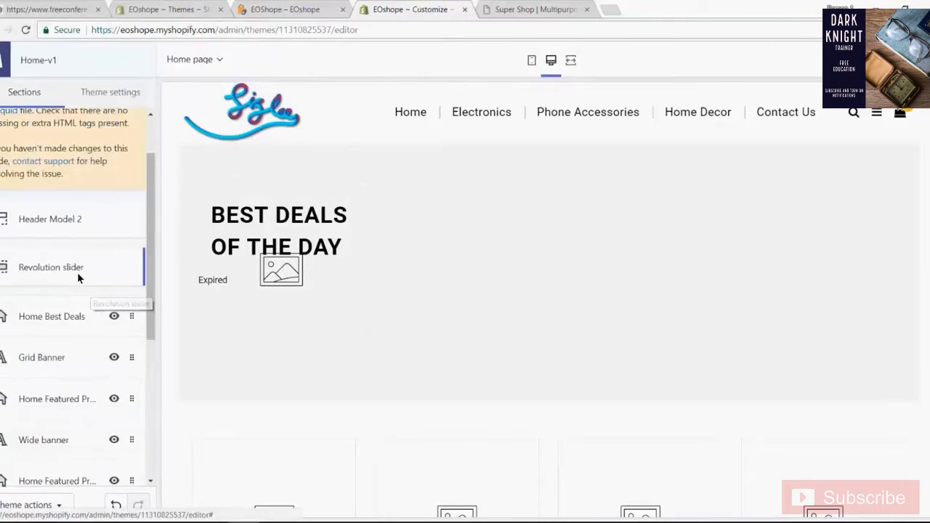
Step: Reopen the Revolution slider section and remove slide 1's background image
click(77, 272)
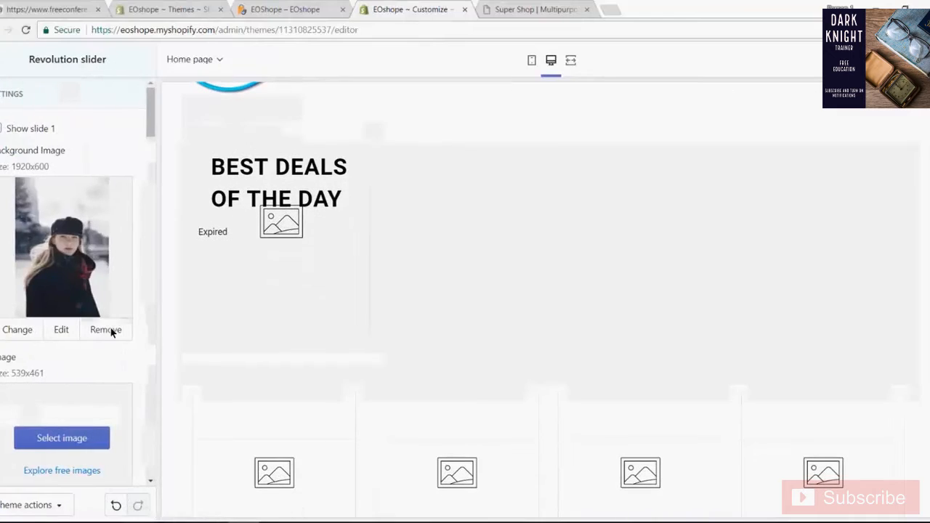
click(109, 329)
scroll(90, 249, down, 5)
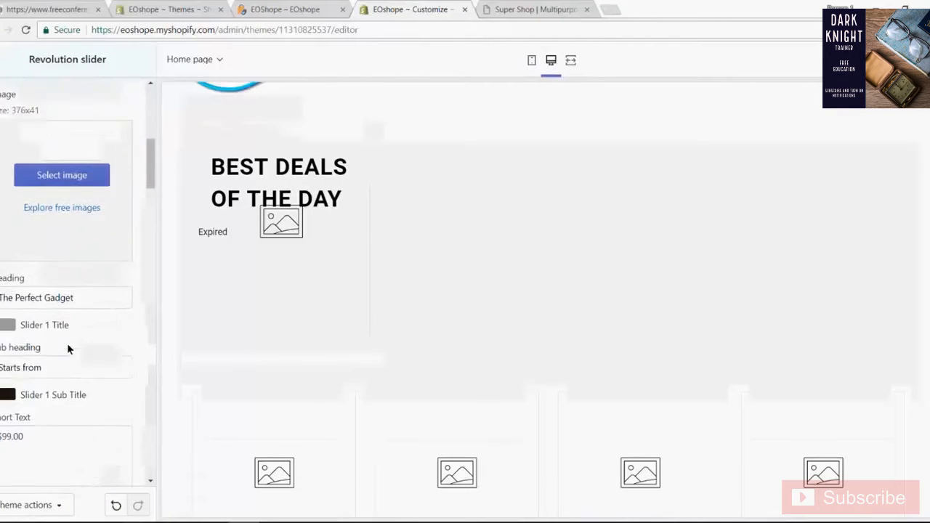
scroll(82, 296, up, 5)
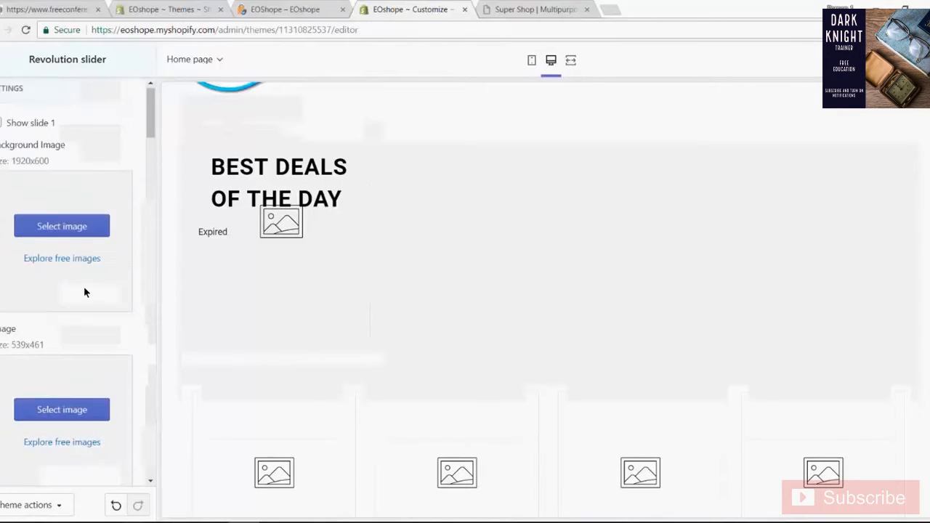
Step: Upload banner-1 from the Sizlee store's "new theme" folder and select it as slide 1's background image
click(88, 226)
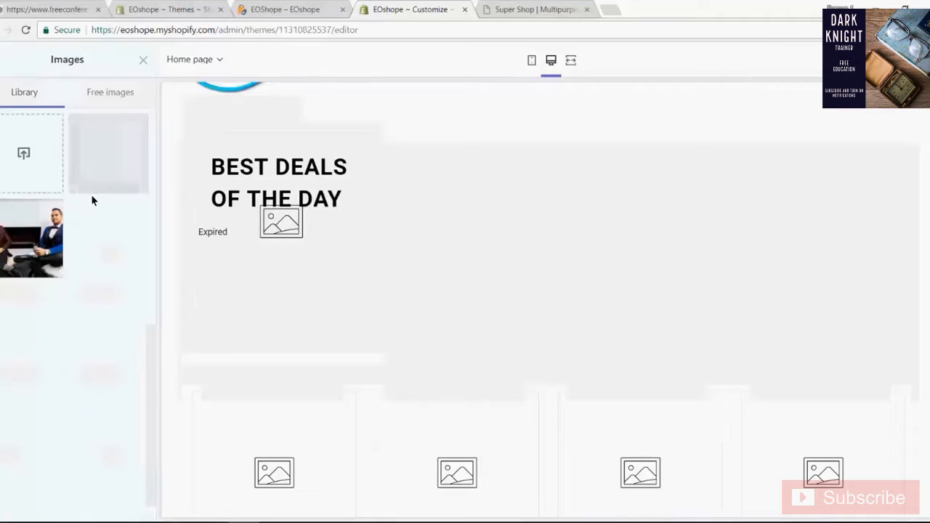
click(23, 175)
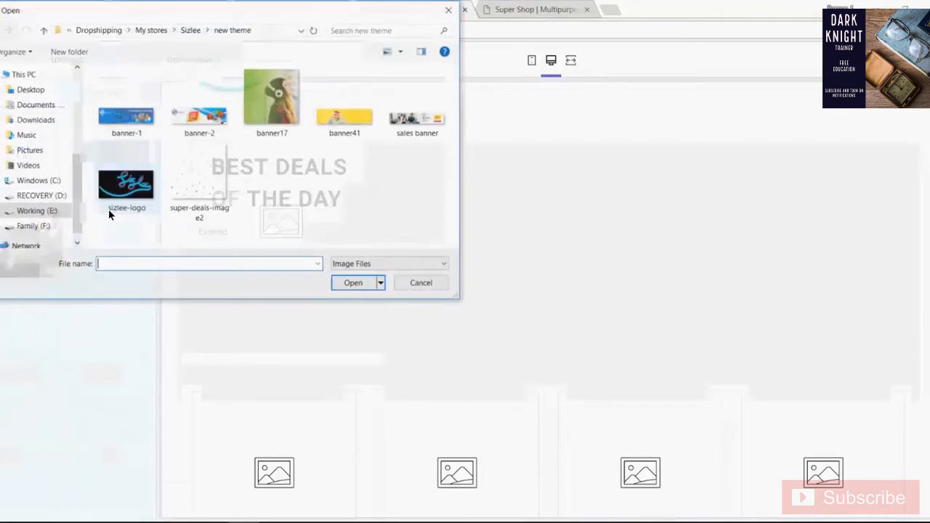
click(122, 120)
click(354, 286)
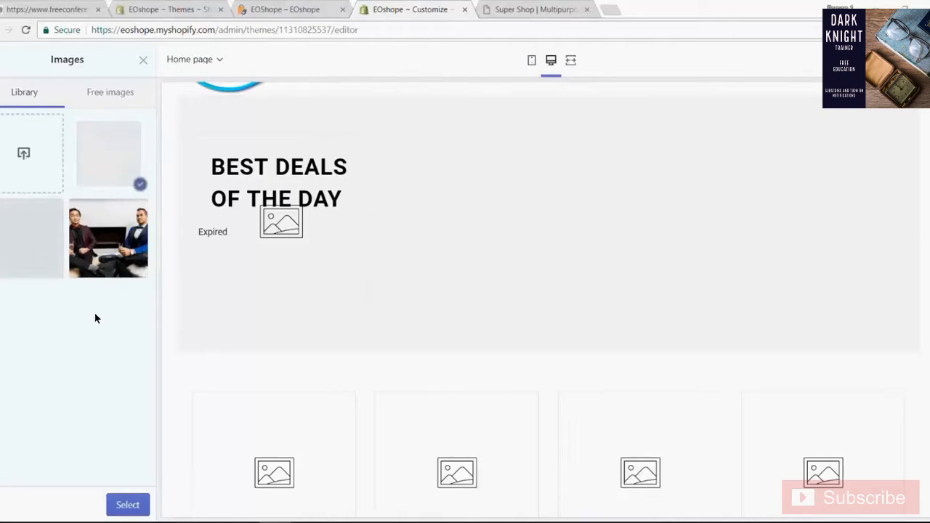
click(129, 506)
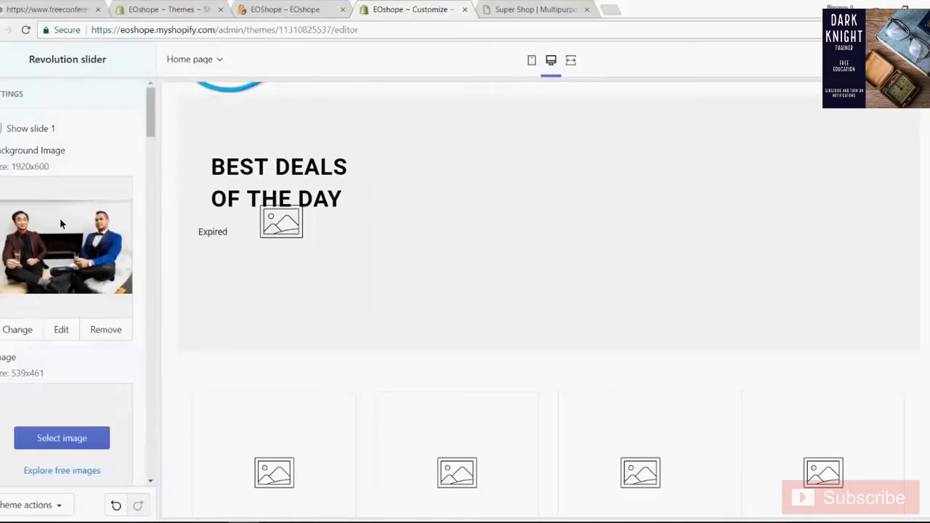
Step: Review slide 1's new background image and the additional image, heading and short text settings below it
scroll(65, 238, down, 3)
scroll(65, 239, up, 3)
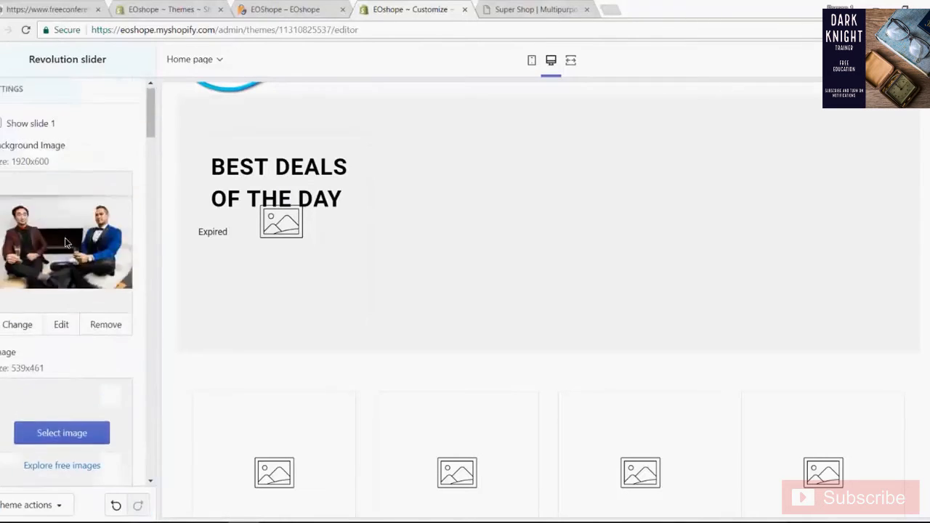
scroll(66, 240, down, 2)
scroll(108, 297, up, 2)
scroll(107, 301, down, 3)
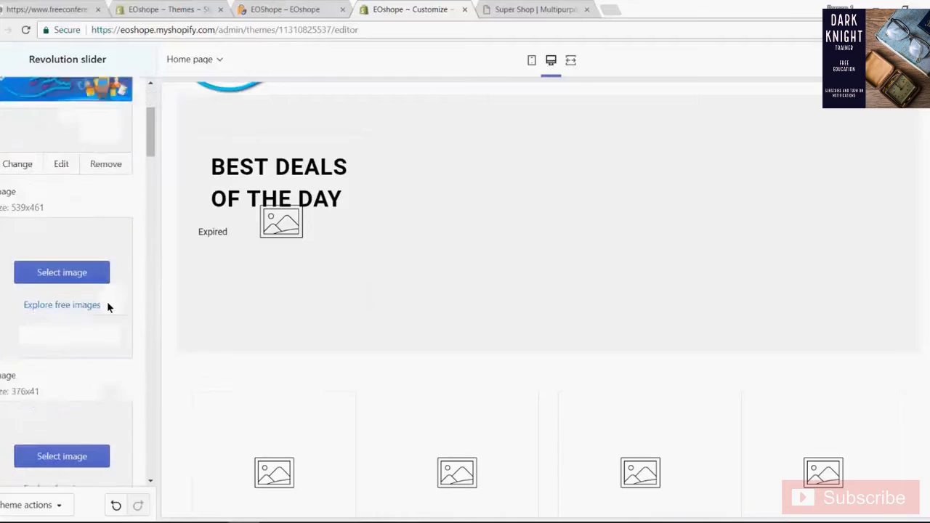
scroll(87, 287, down, 3)
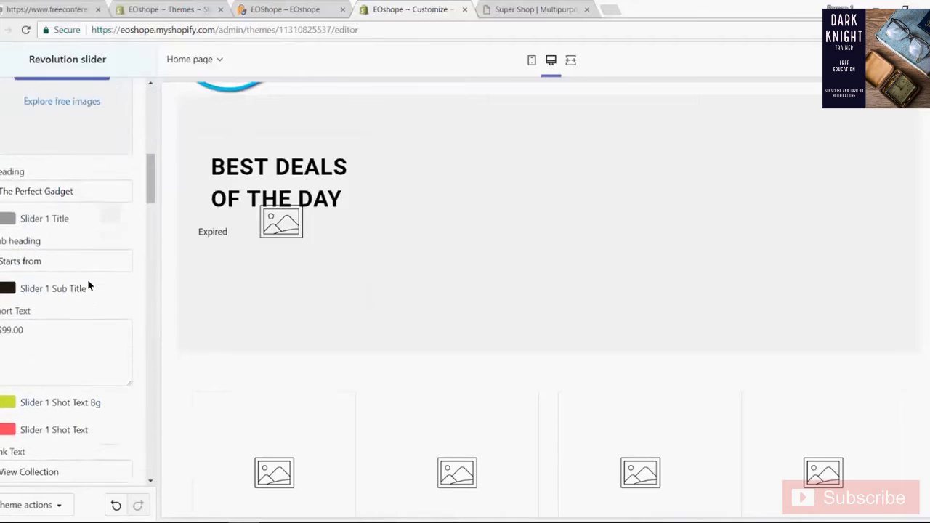
scroll(88, 280, up, 5)
scroll(64, 255, down, 2)
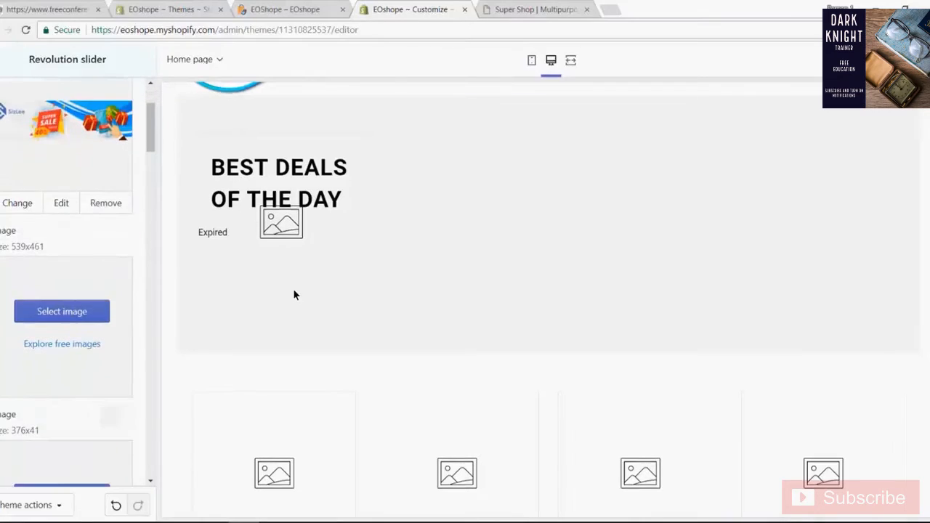
scroll(295, 295, up, 1)
scroll(87, 322, down, 4)
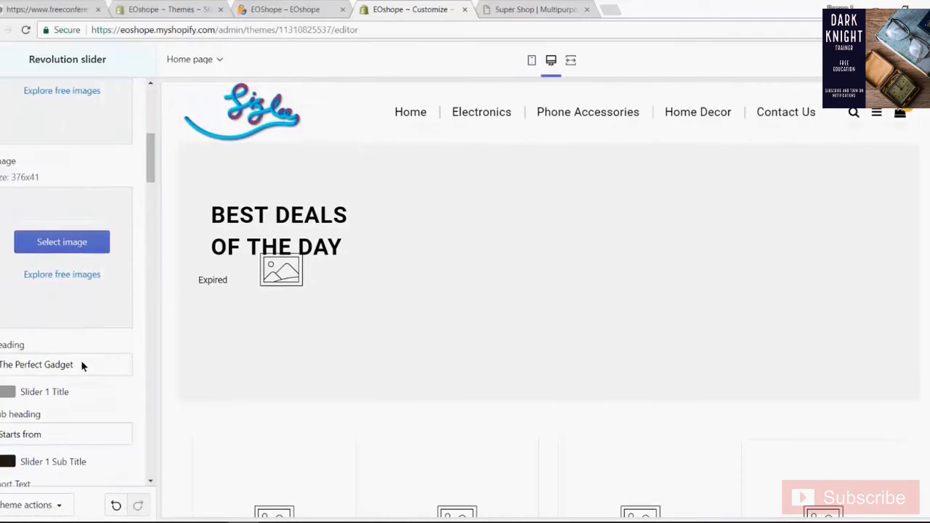
Step: Clear slide 1's heading, sub heading and short text
triple_click(85, 367)
scroll(83, 356, down, 2)
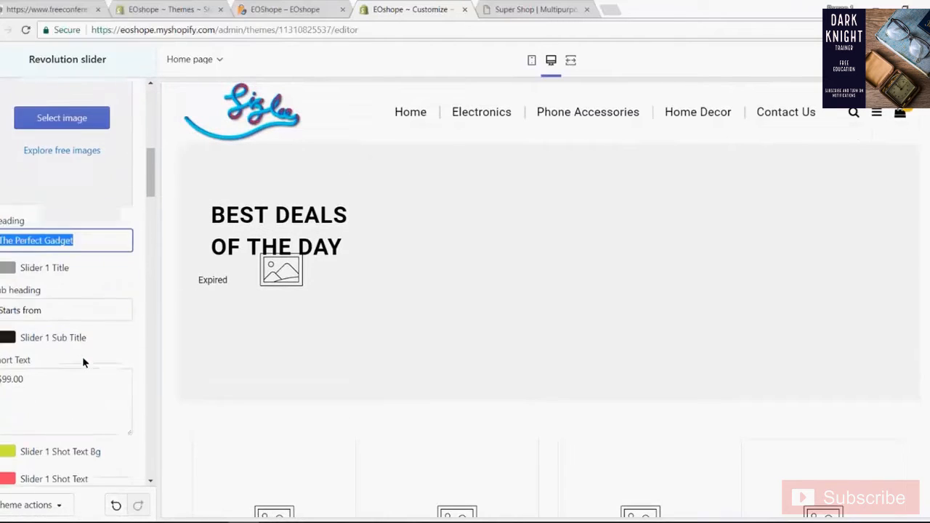
key(Tab)
triple_click(85, 392)
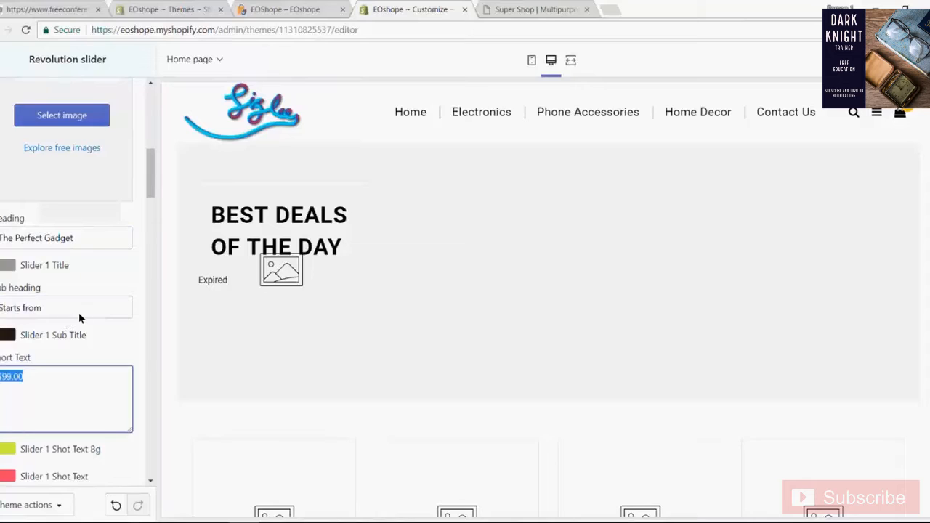
scroll(79, 315, up, 2)
triple_click(80, 364)
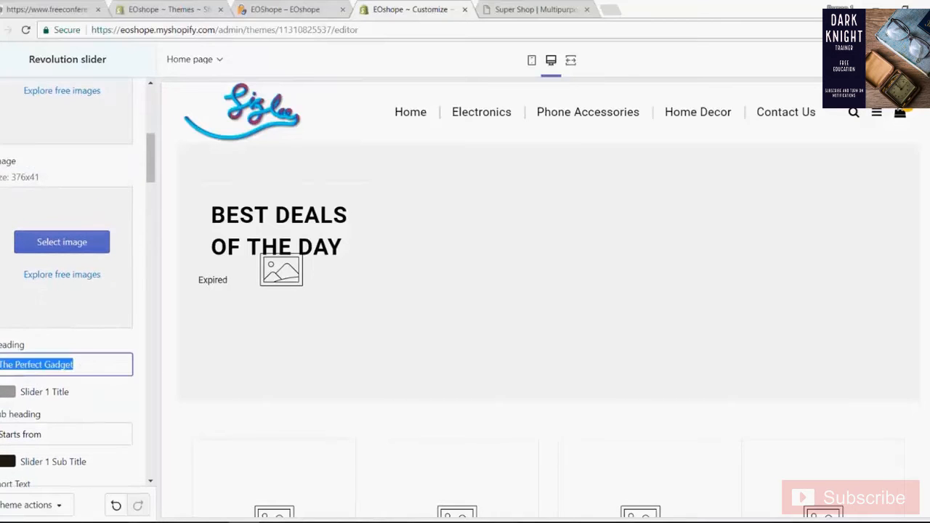
key(BackSpace)
scroll(70, 367, down, 3)
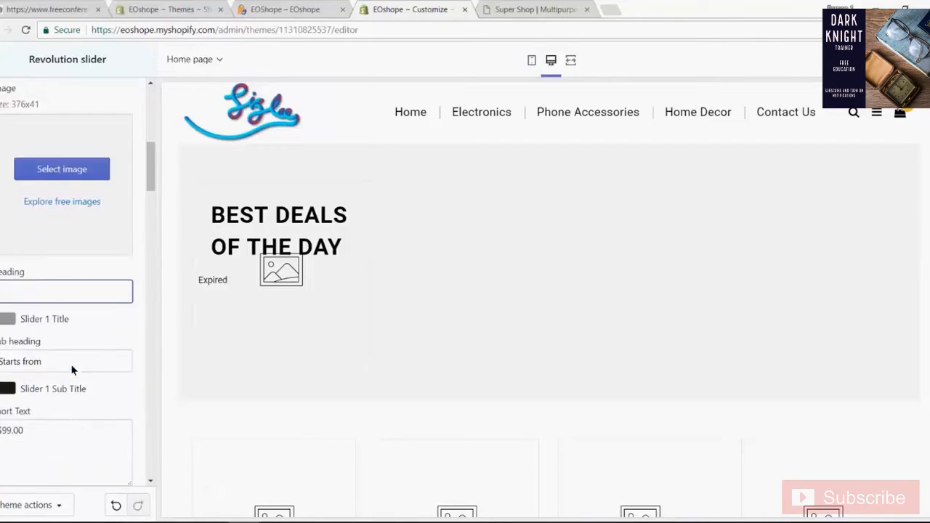
key(Tab)
key(BackSpace)
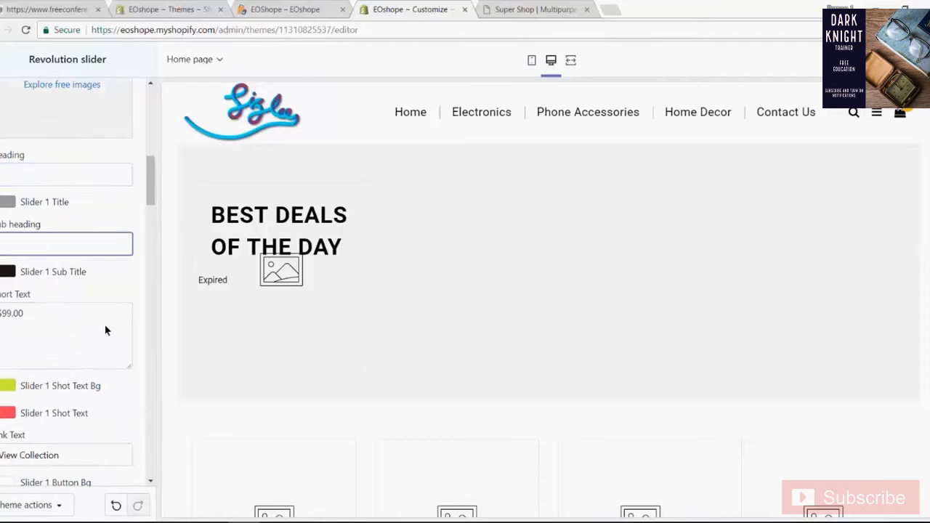
key(Tab)
key(BackSpace)
Step: Clear slide 1's link text and link
scroll(108, 361, down, 1)
scroll(108, 361, down, 1)
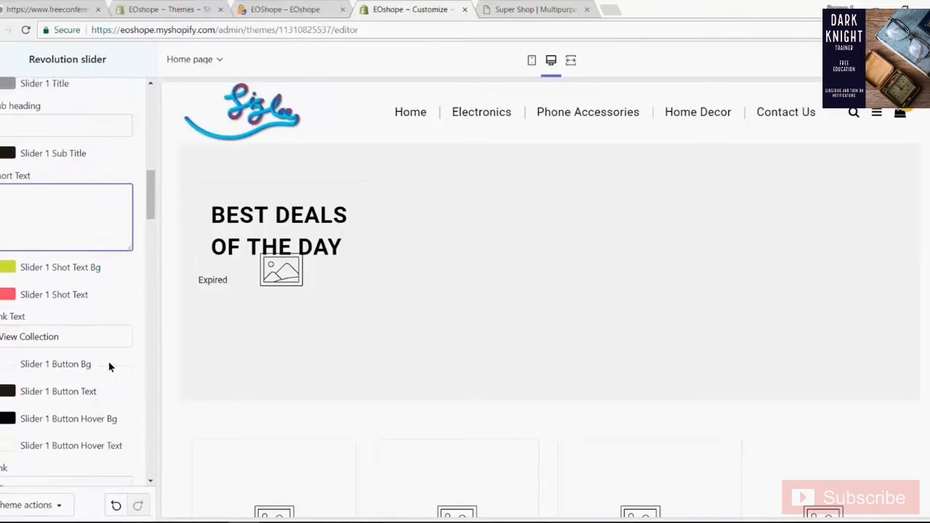
drag(64, 331, 79, 316)
key(BackSpace)
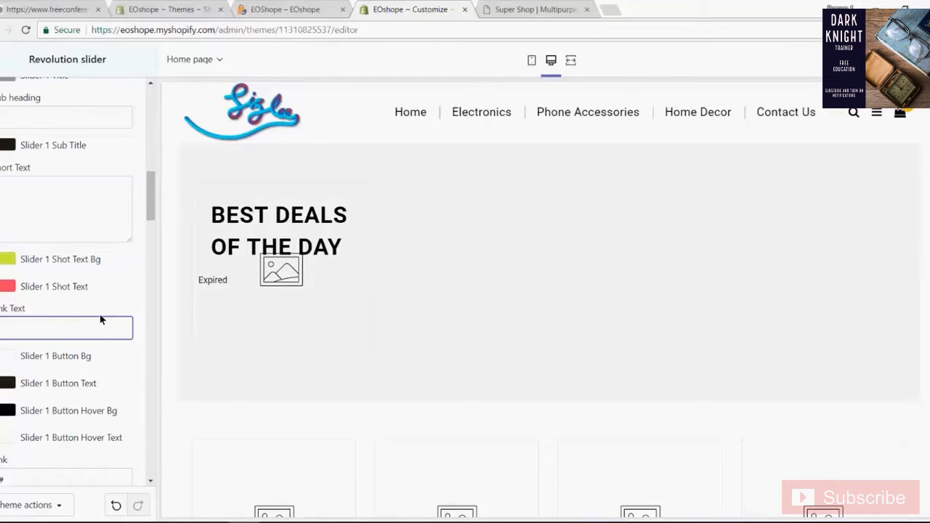
scroll(100, 315, down, 2)
click(24, 289)
key(BackSpace)
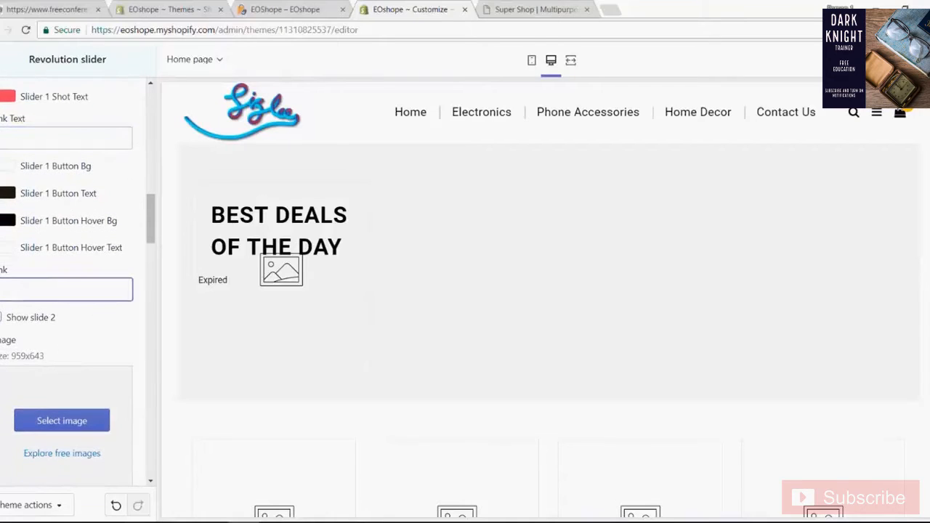
Step: Look through slide 2's image, heading, short text and link settings, down to the start of slide 3
scroll(64, 304, down, 3)
scroll(73, 371, down, 4)
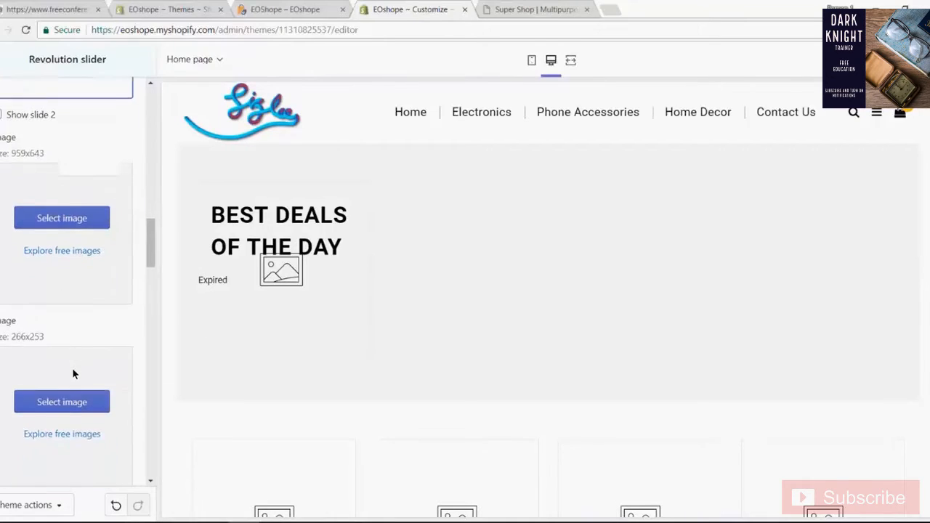
scroll(80, 340, up, 4)
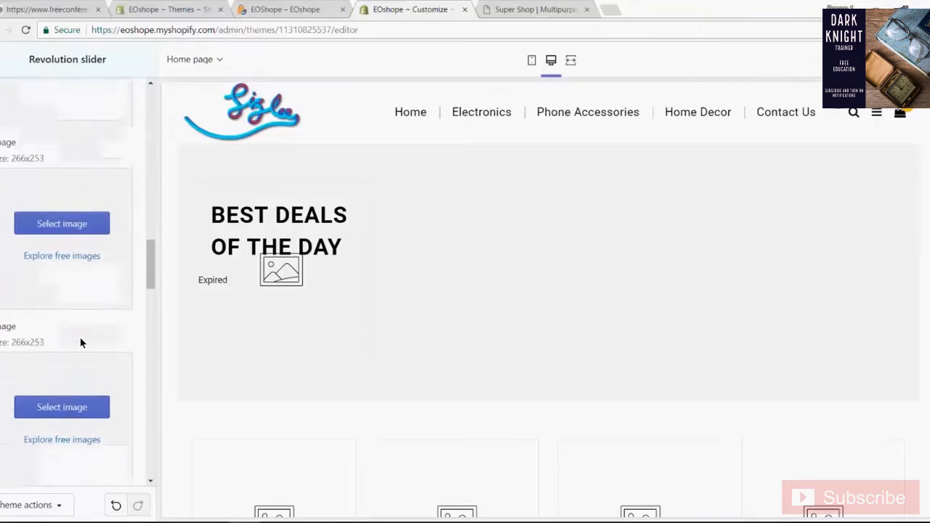
scroll(84, 347, down, 2)
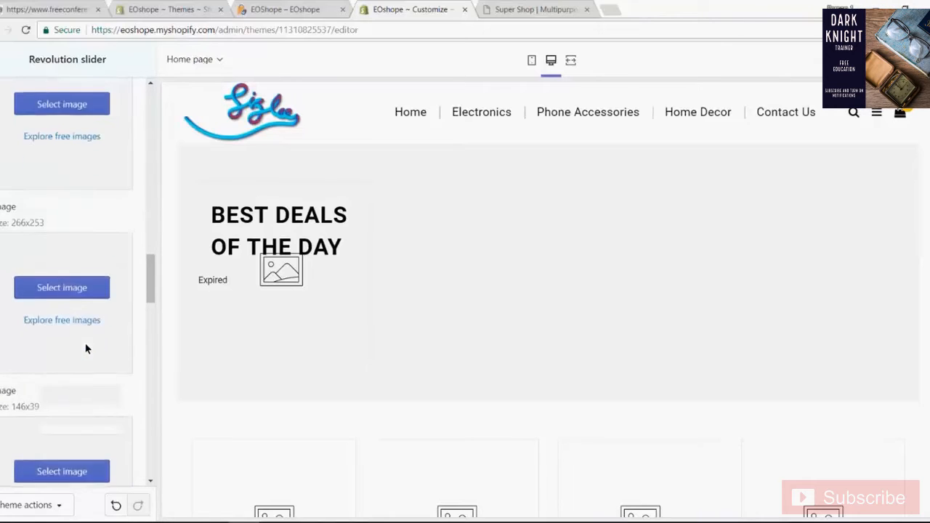
scroll(85, 347, up, 2)
scroll(66, 313, down, 5)
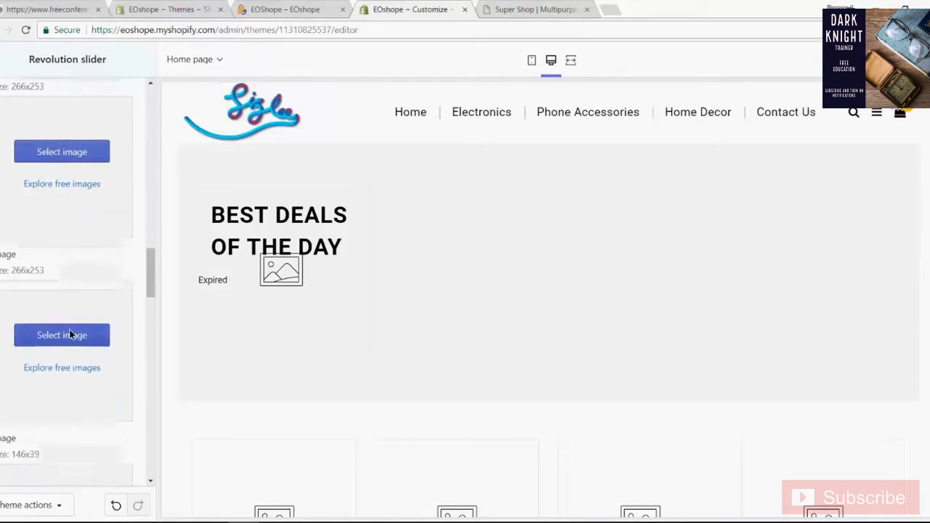
scroll(69, 331, down, 3)
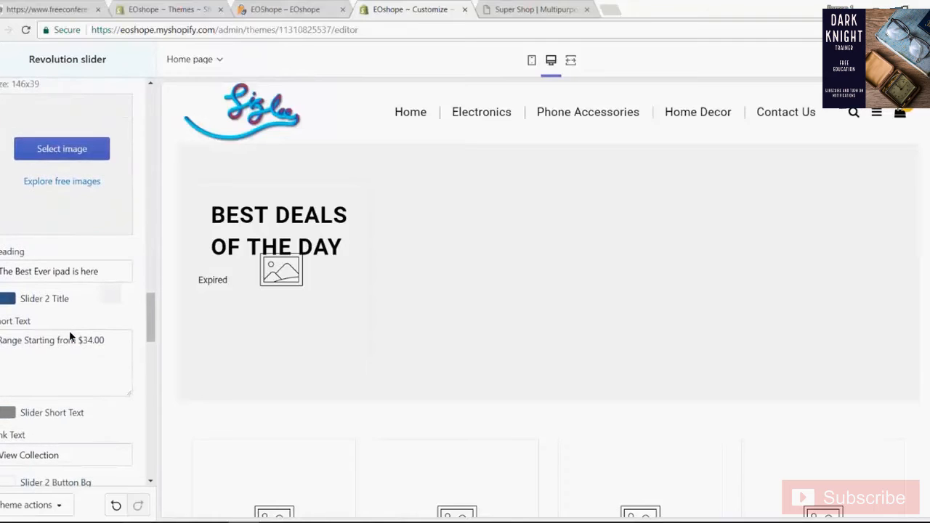
scroll(73, 329, up, 3)
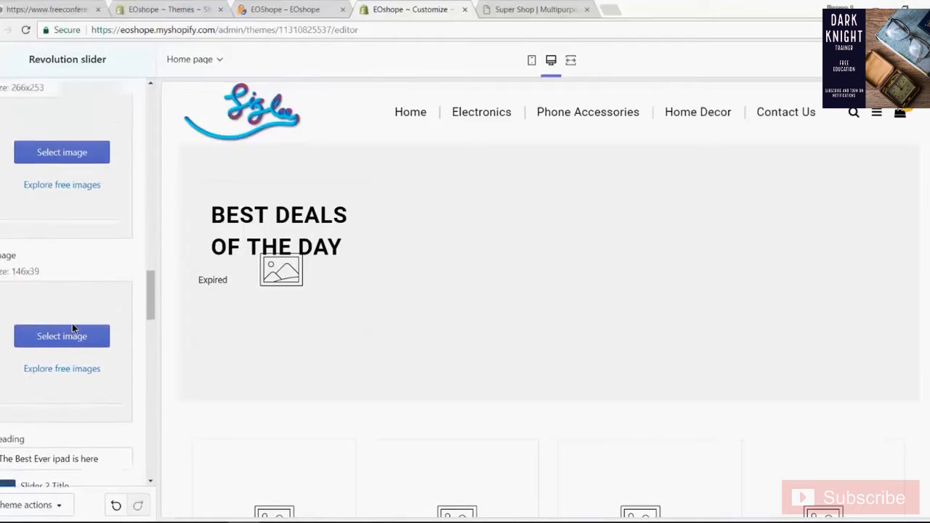
scroll(73, 330, down, 5)
scroll(73, 325, up, 7)
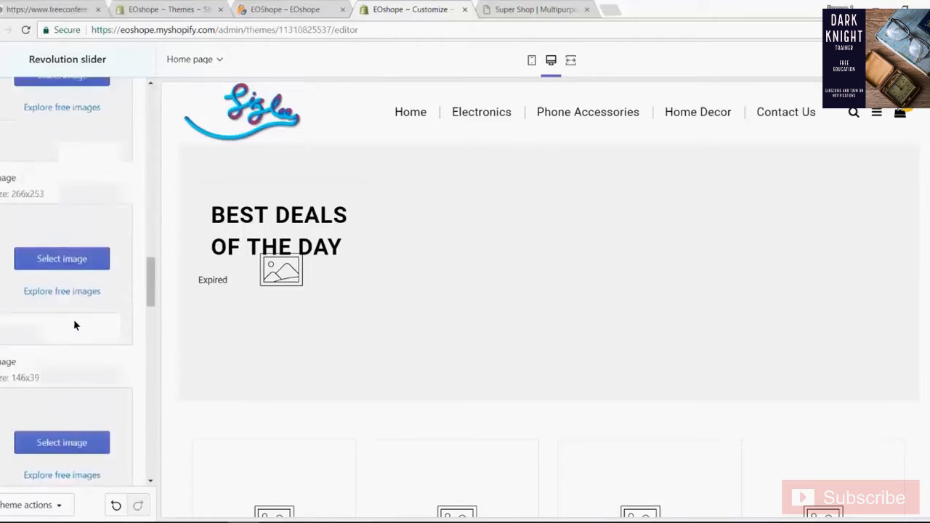
scroll(74, 322, down, 4)
scroll(76, 317, down, 8)
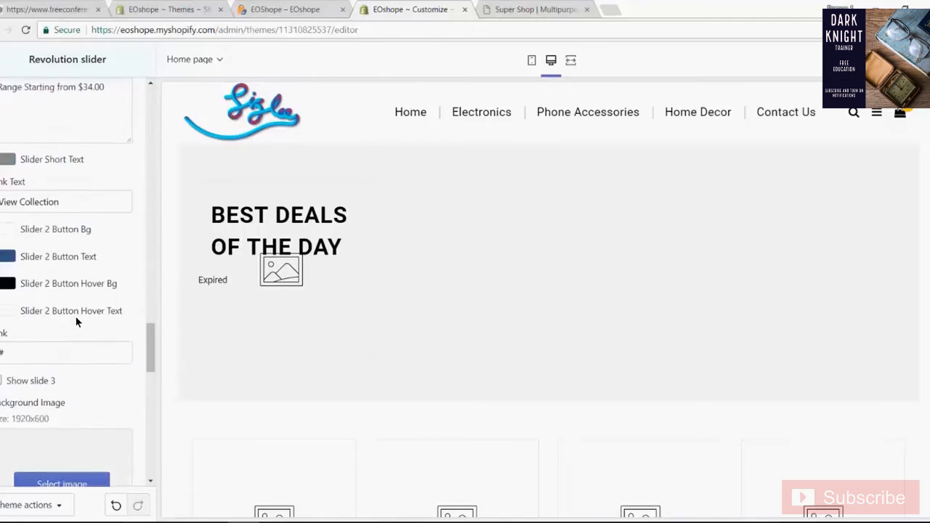
Step: Upload banner-2 from the "new theme" folder and select it as slide 3's background image
click(80, 296)
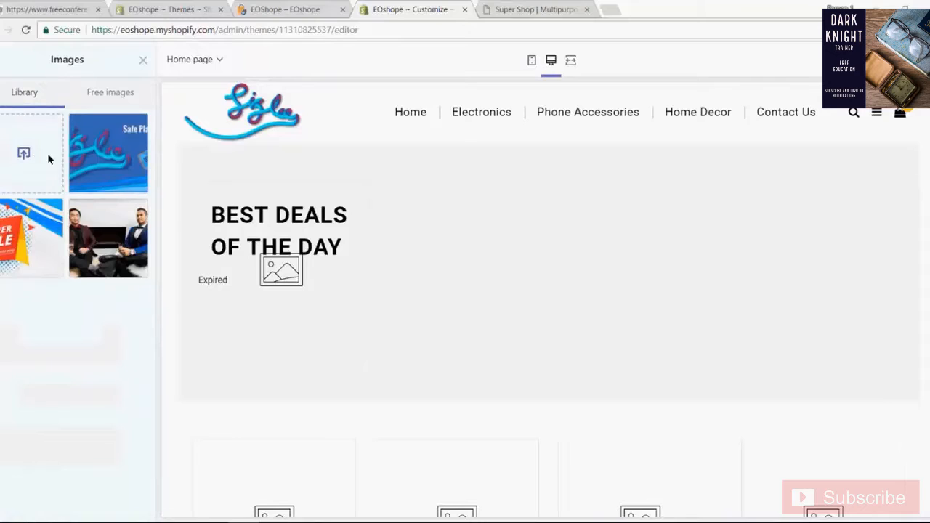
click(47, 153)
click(199, 112)
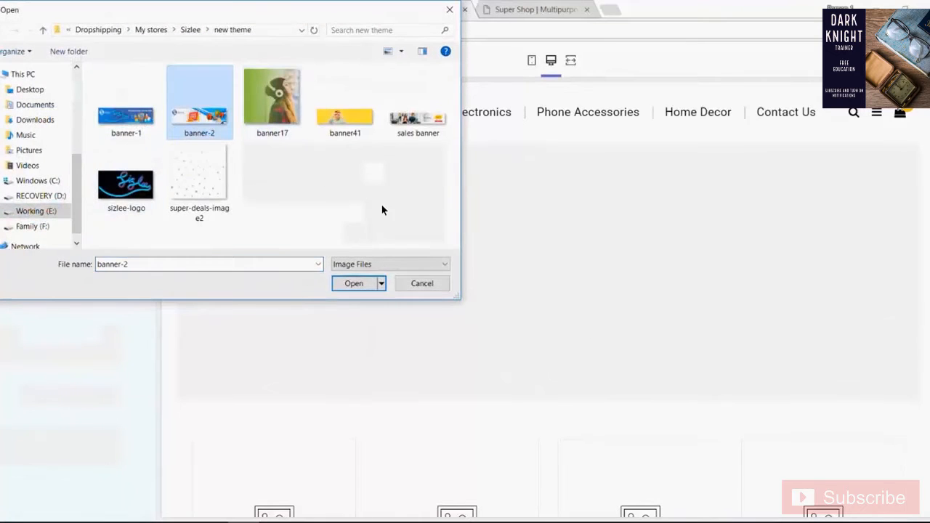
click(356, 283)
click(362, 287)
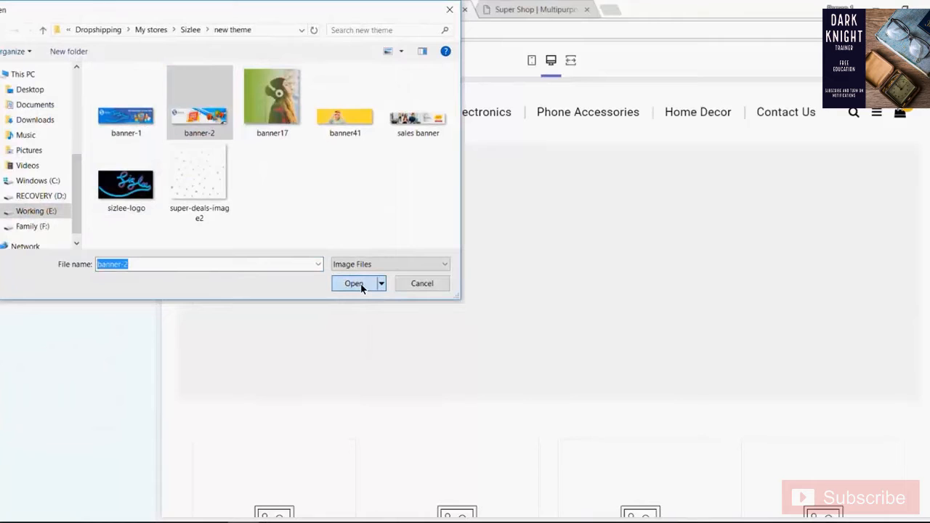
click(356, 283)
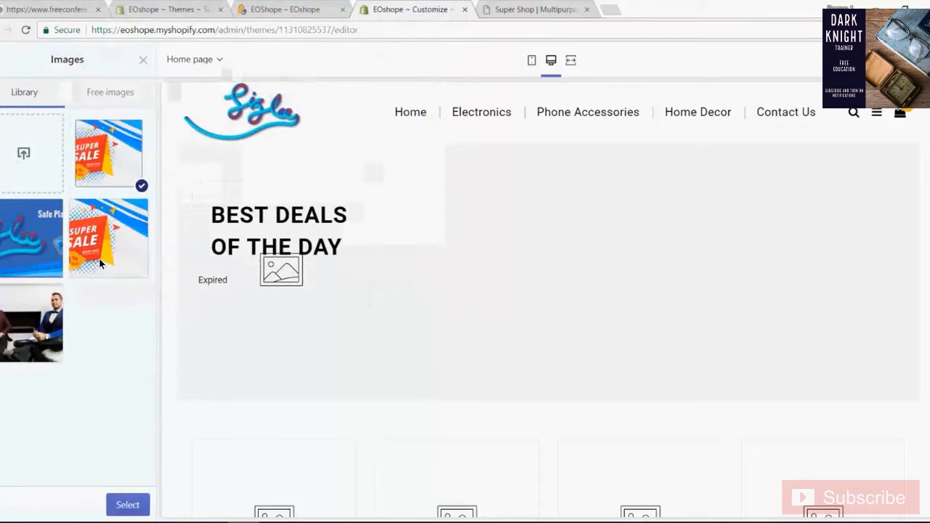
click(130, 503)
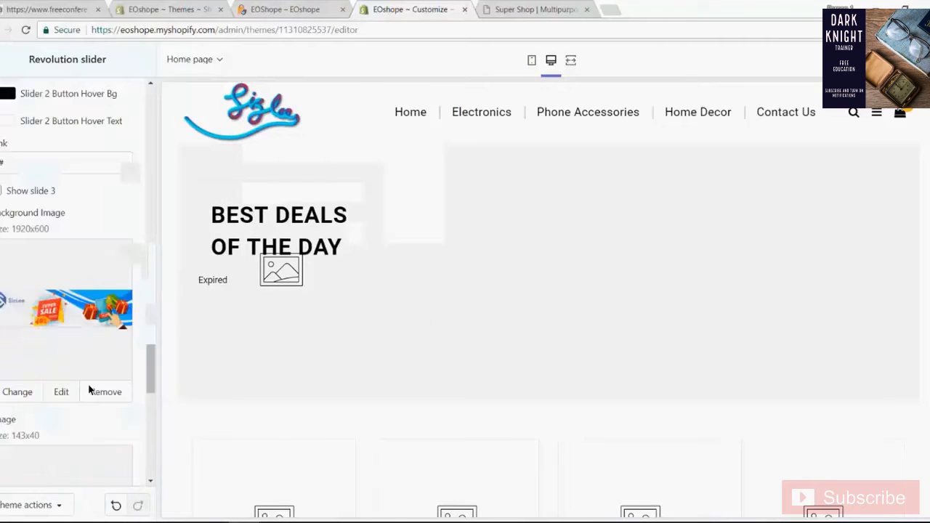
Step: Clear slide 3's heading and description
scroll(93, 389, down, 3)
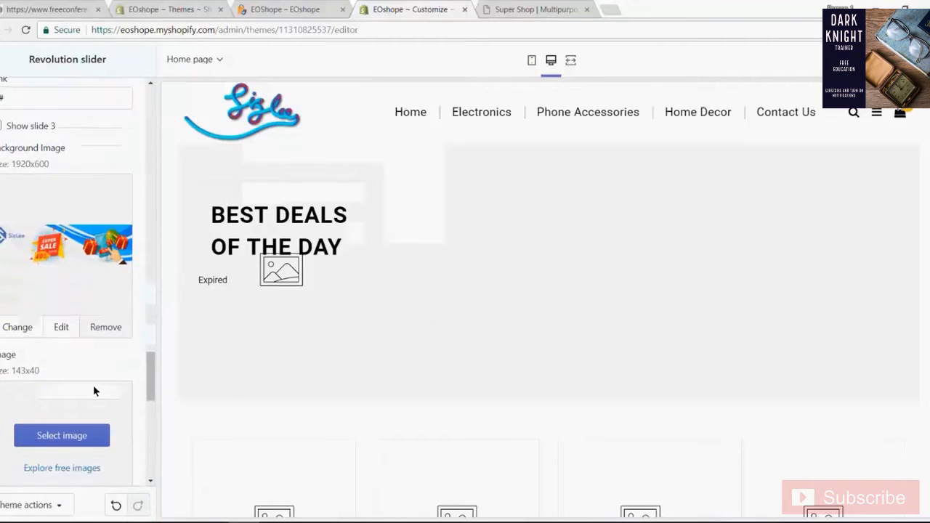
scroll(93, 387, down, 6)
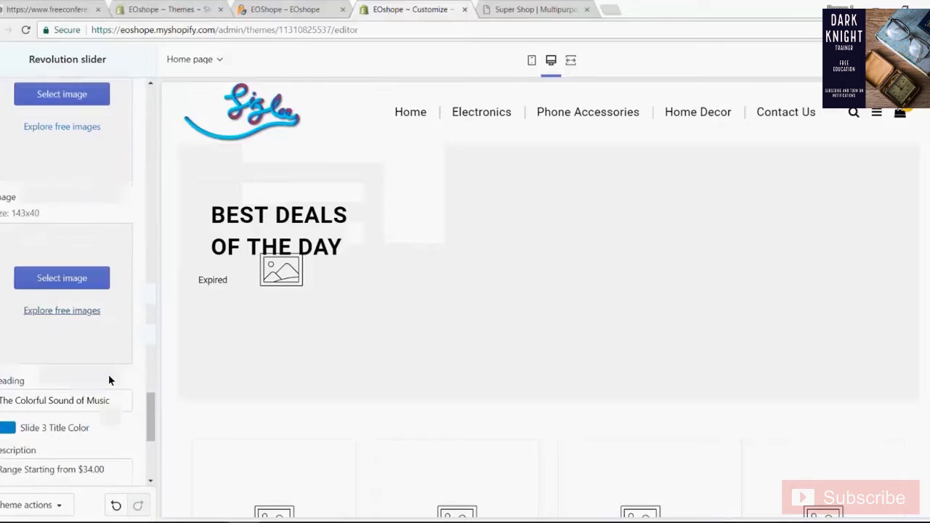
triple_click(77, 308)
key(BackSpace)
scroll(92, 382, down, 2)
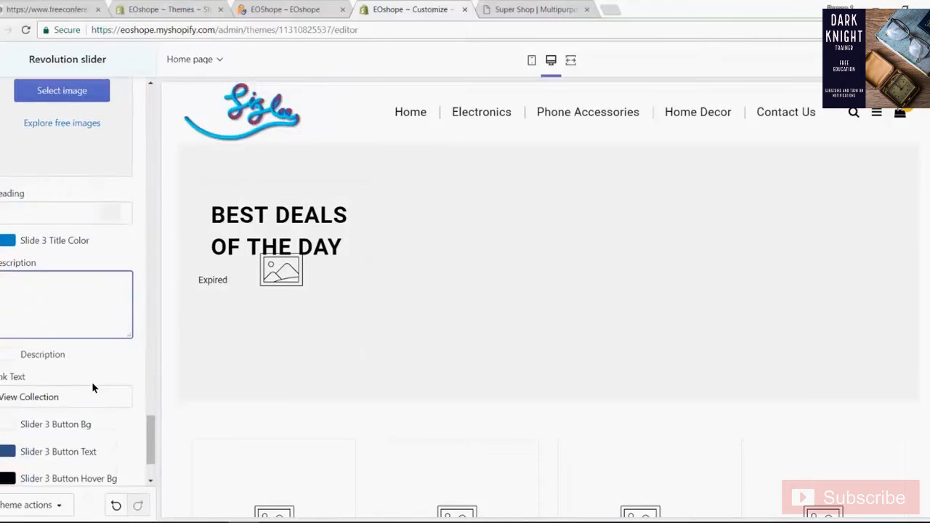
Step: Clear slide 3's link text and link
triple_click(80, 295)
key(BackSpace)
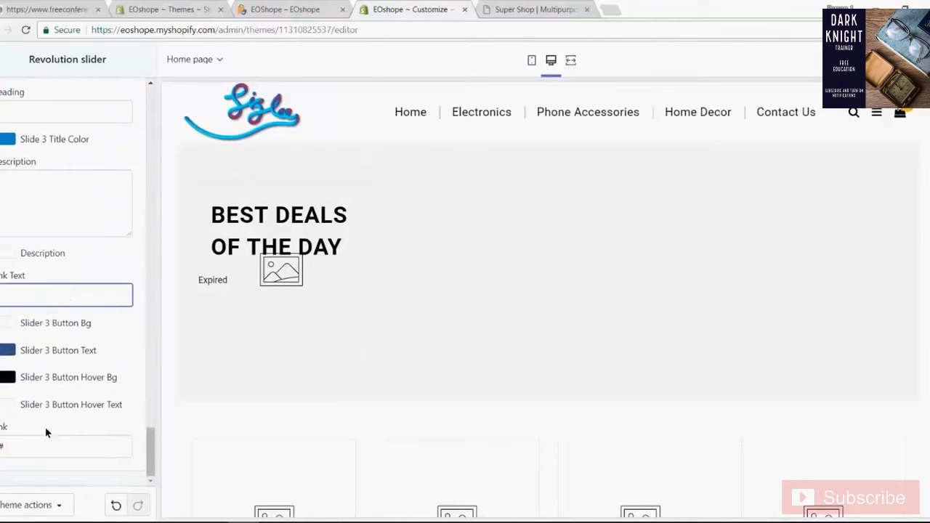
triple_click(44, 447)
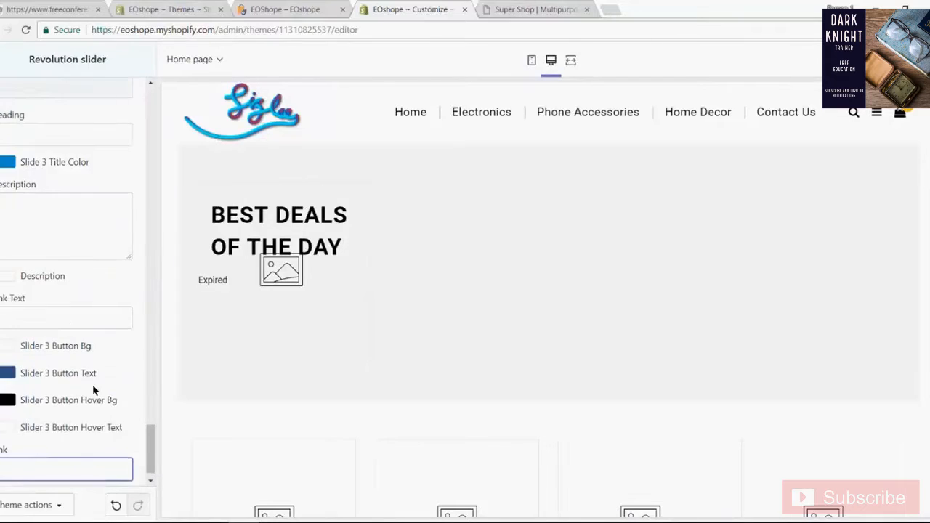
Step: Save the Revolution slider changes and reload the EOshope storefront's home page
scroll(92, 384, up, 6)
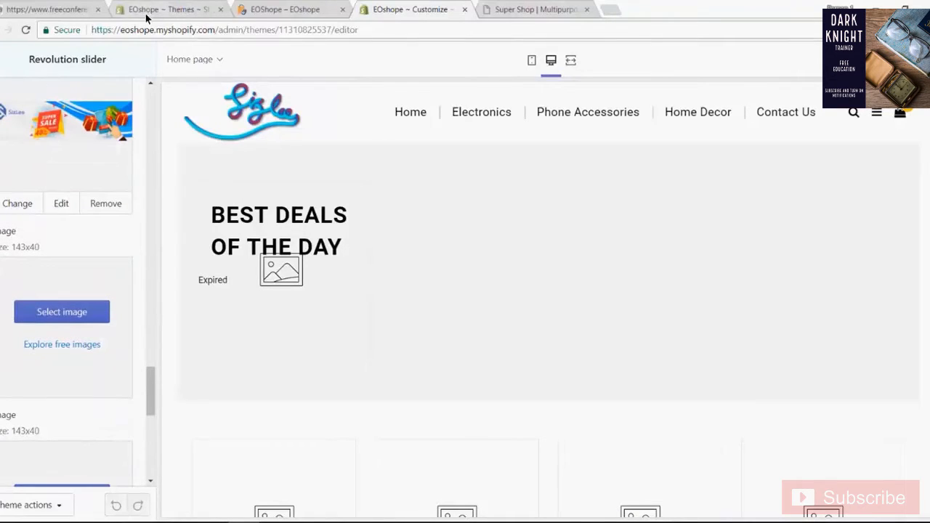
click(2, 59)
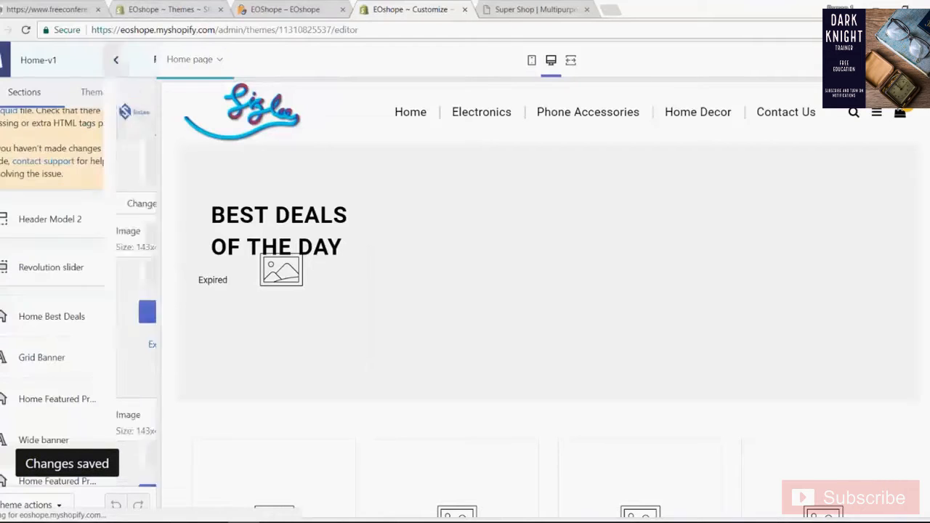
click(264, 11)
click(25, 29)
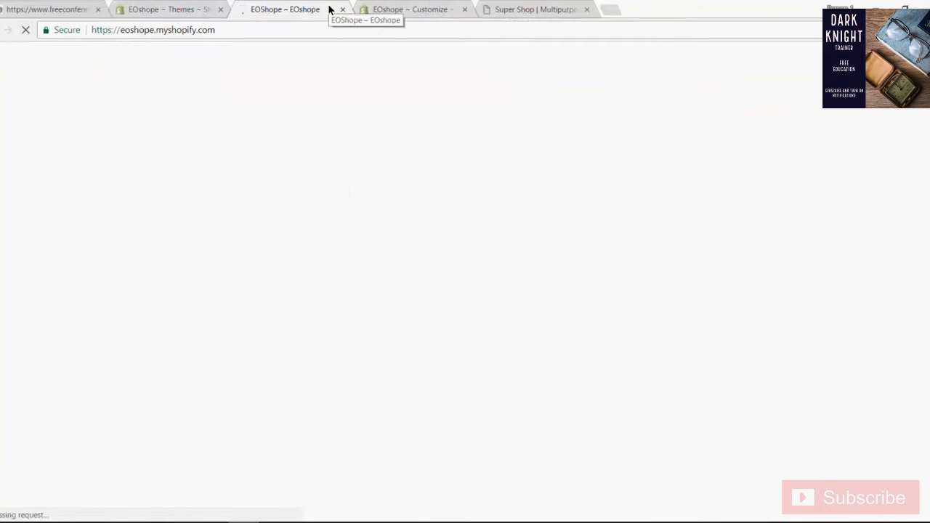
Step: Return to the theme editor and look through the Home Best Deals section's settings down to its collection
click(384, 13)
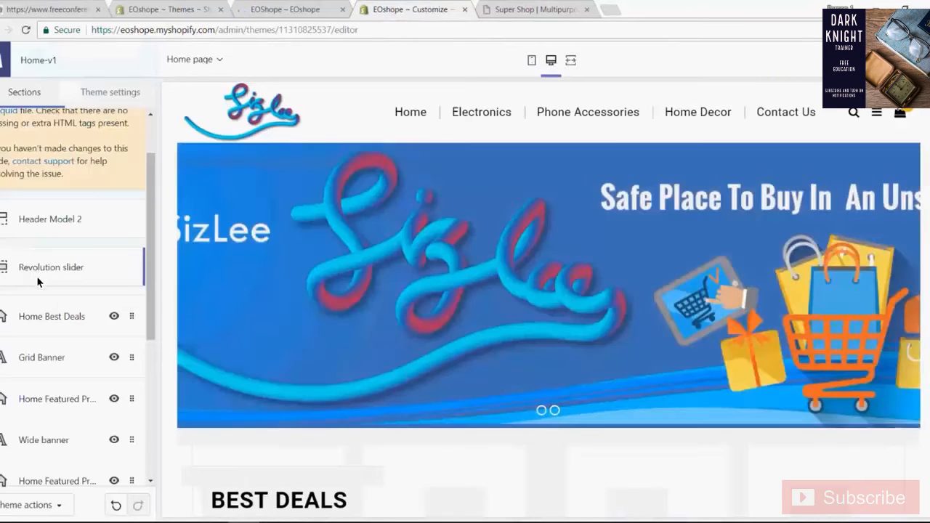
click(42, 295)
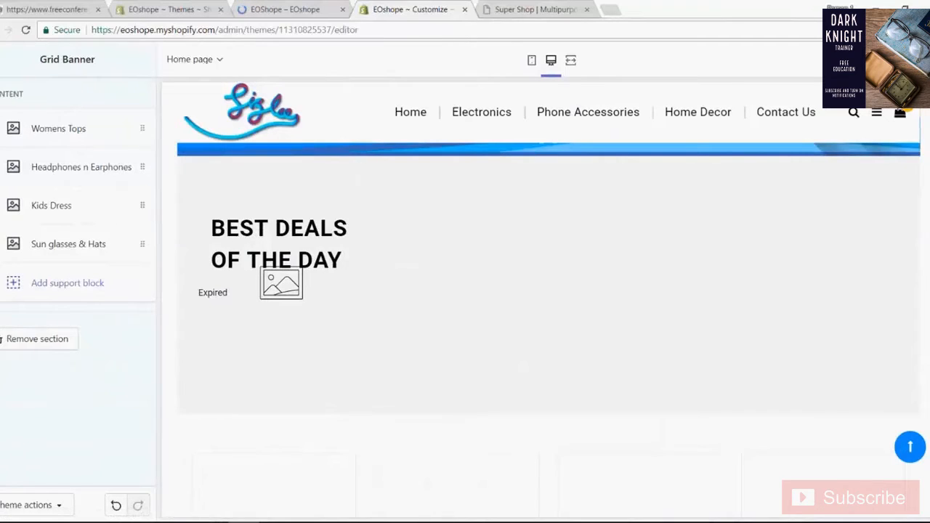
click(2, 60)
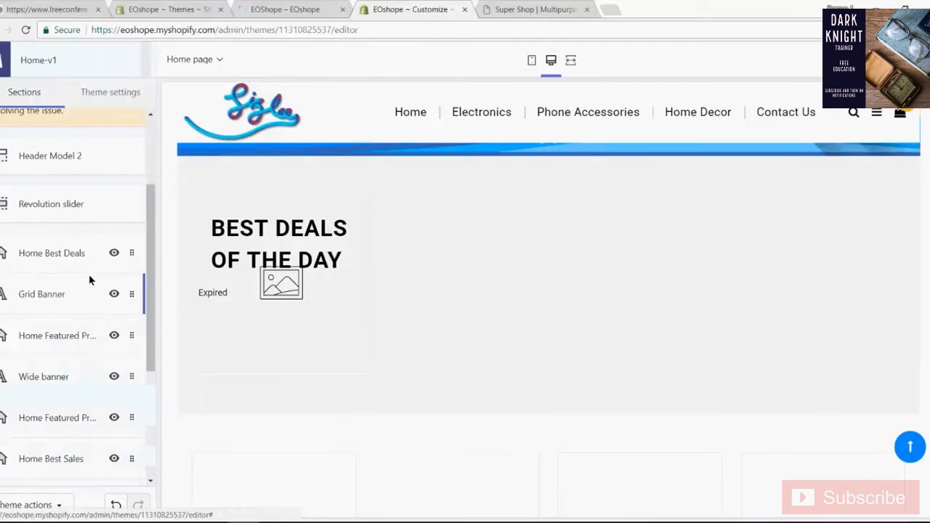
click(58, 254)
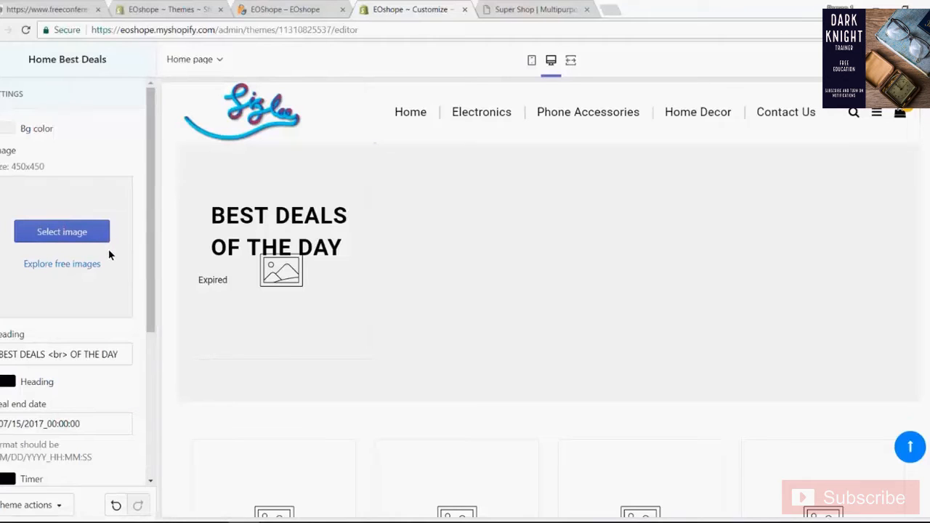
scroll(105, 357, down, 4)
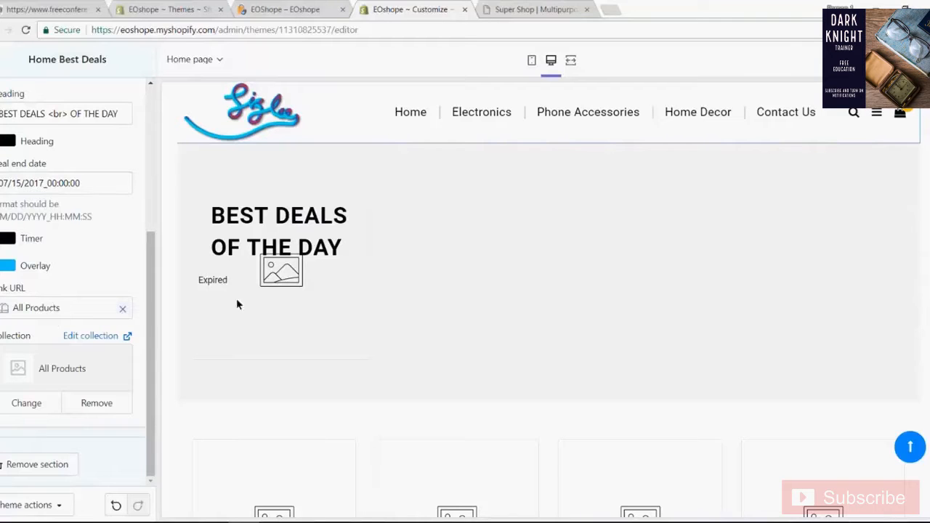
Step: Compare the Best Deals of the Day section in the Super Shop theme demo with the EOshope storefront
click(521, 7)
mouse_move(284, 263)
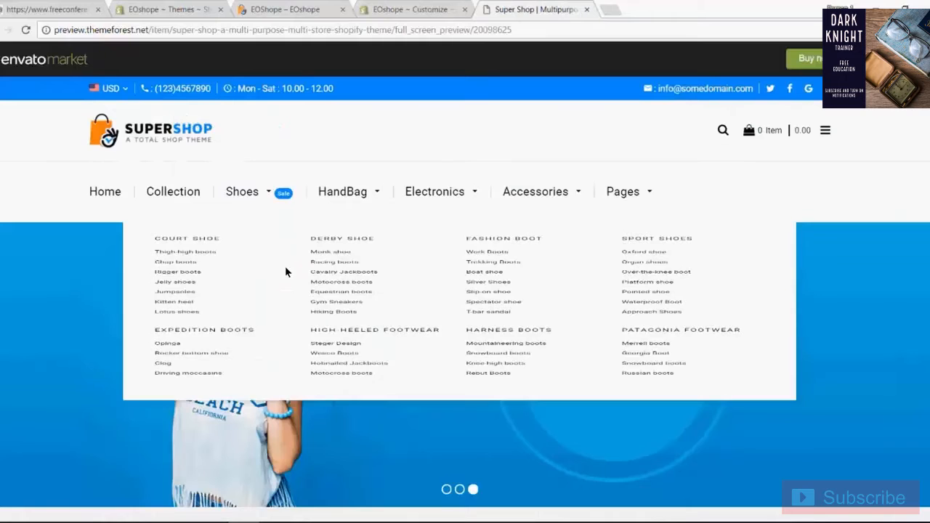
scroll(287, 255, down, 5)
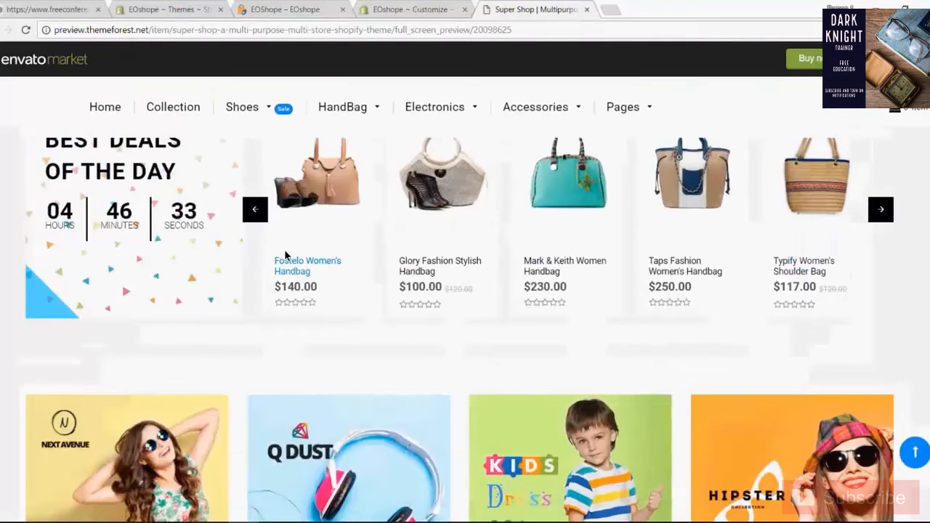
scroll(285, 254, up, 2)
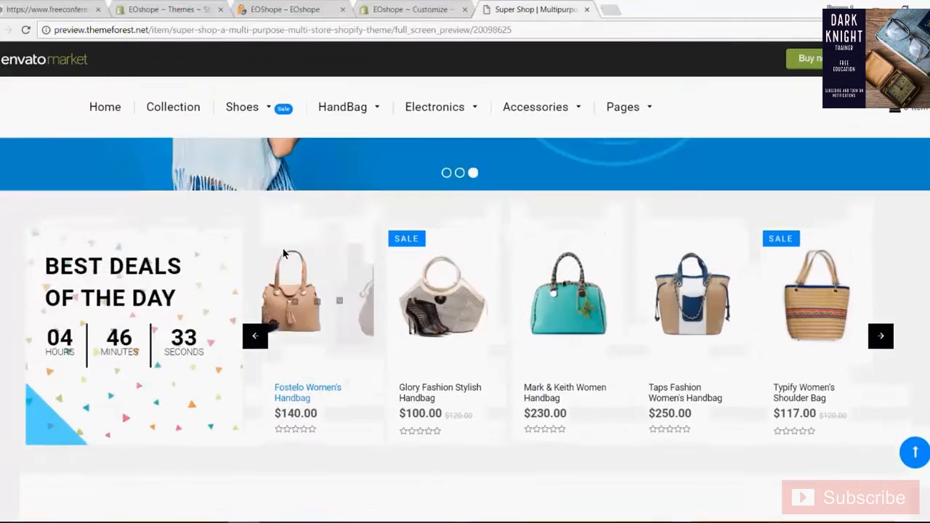
click(291, 9)
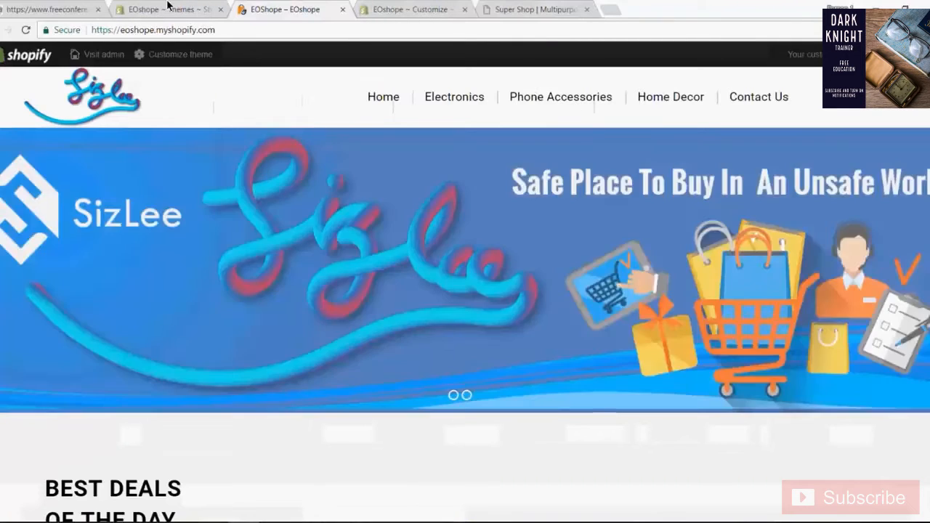
click(168, 8)
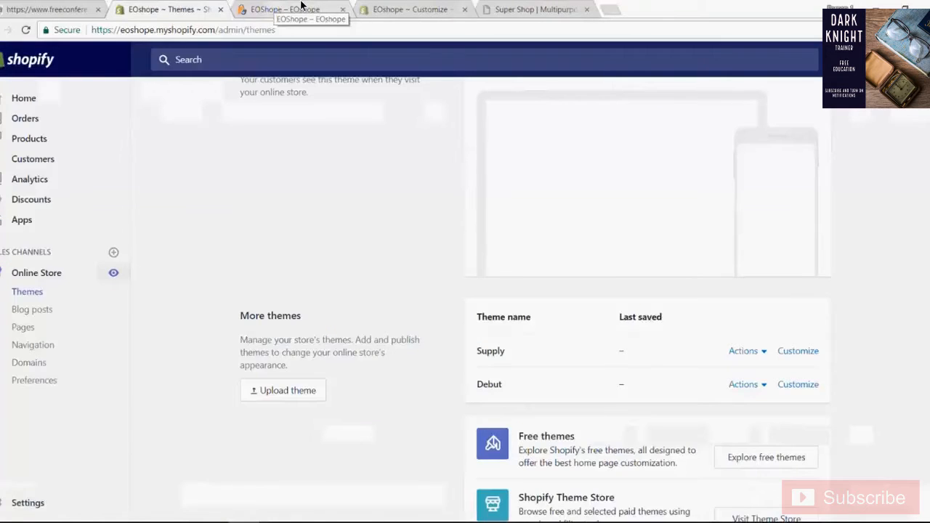
click(301, 7)
click(529, 11)
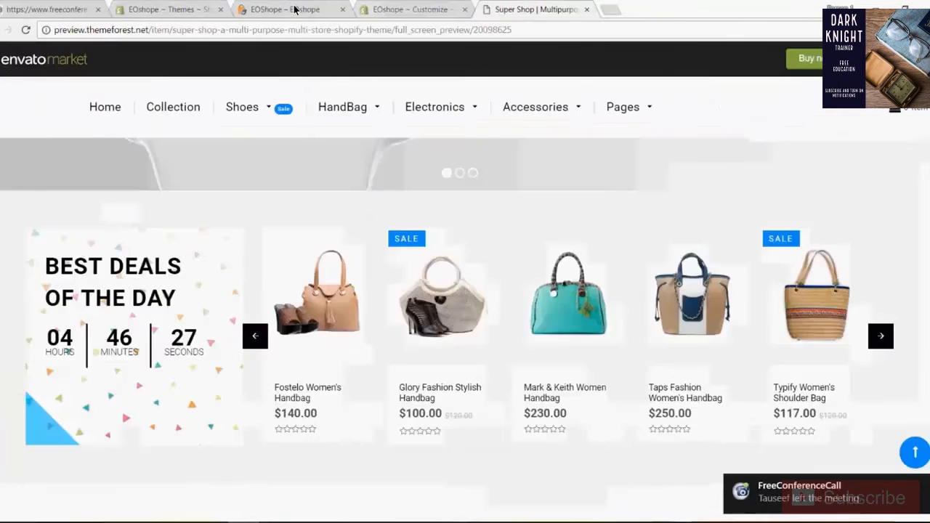
click(295, 9)
Step: In the theme editor, upload super-deals-image2 from the "new theme" folder and select it as the Home Best Deals section's image
click(386, 9)
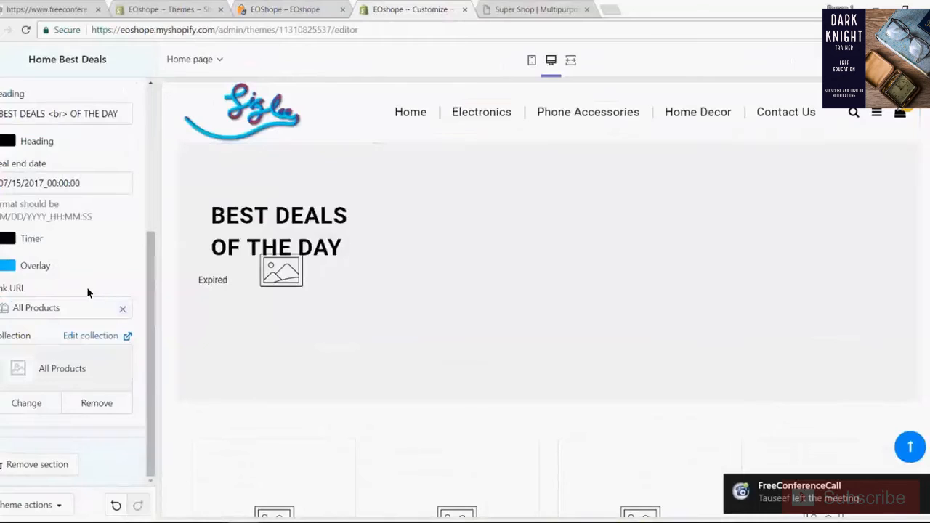
scroll(85, 284, up, 2)
scroll(86, 283, up, 3)
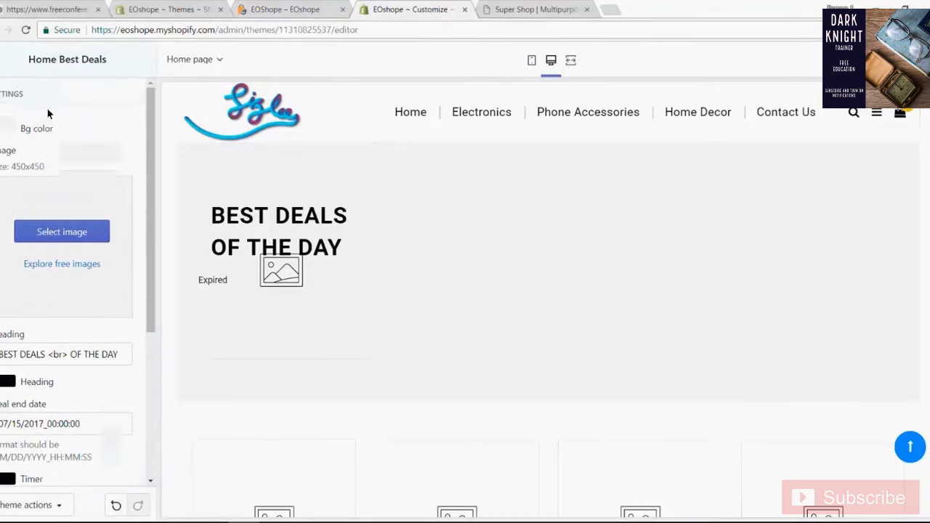
scroll(100, 351, down, 2)
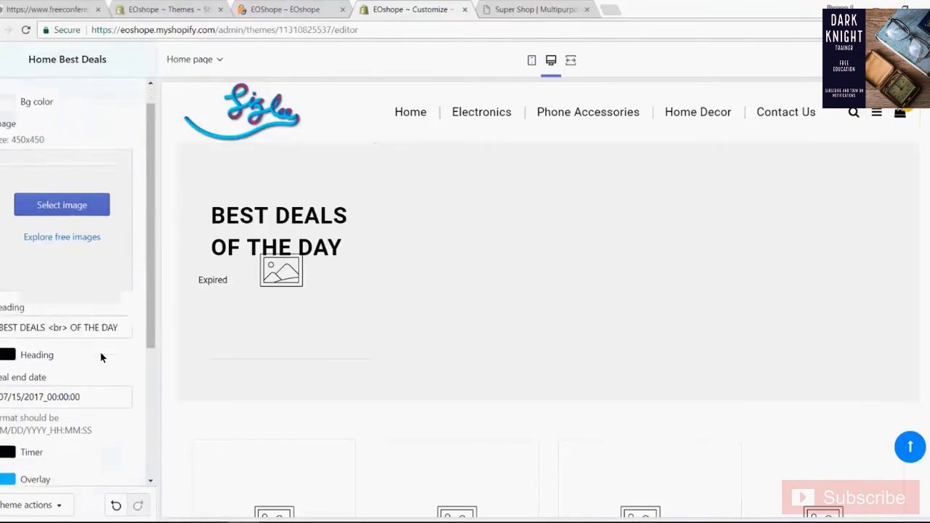
click(487, 7)
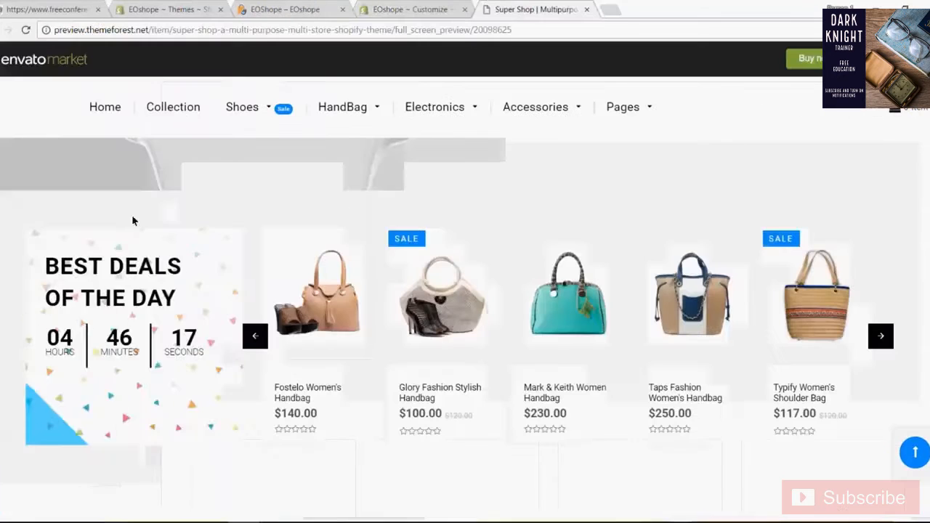
click(386, 15)
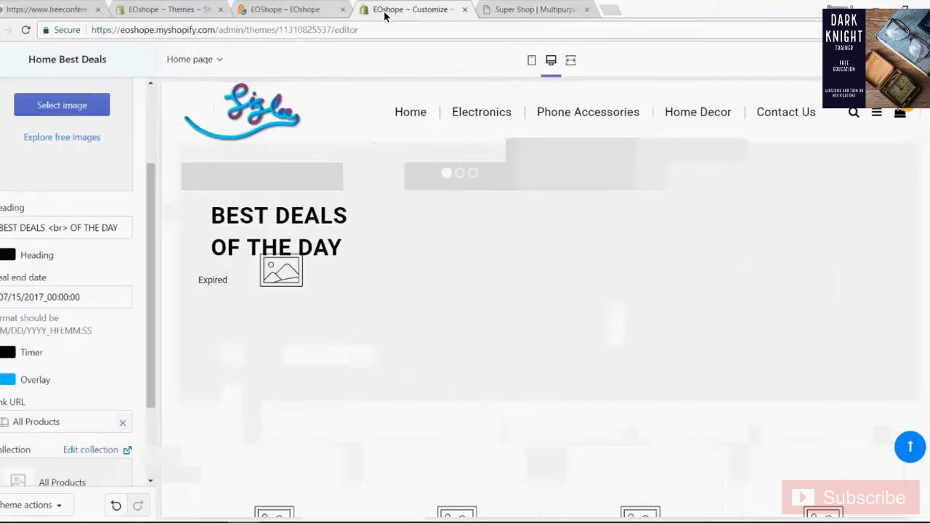
click(54, 104)
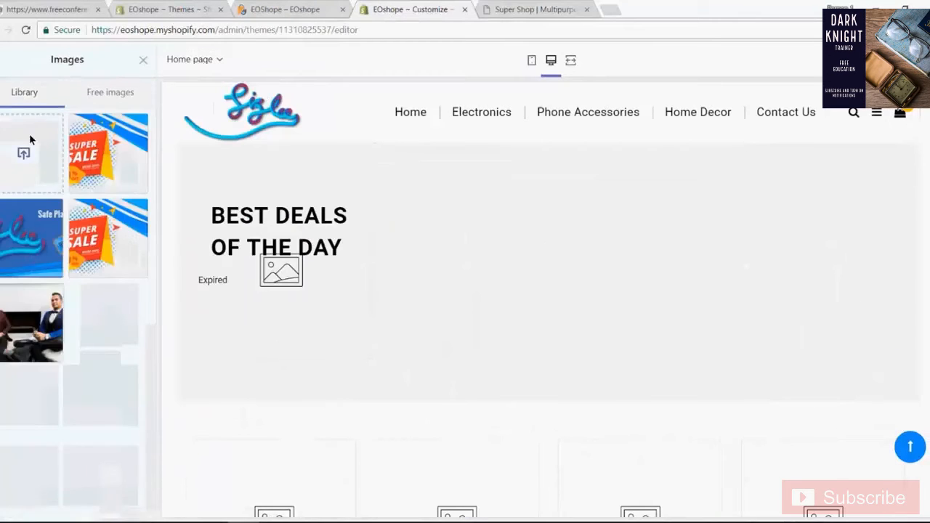
click(29, 138)
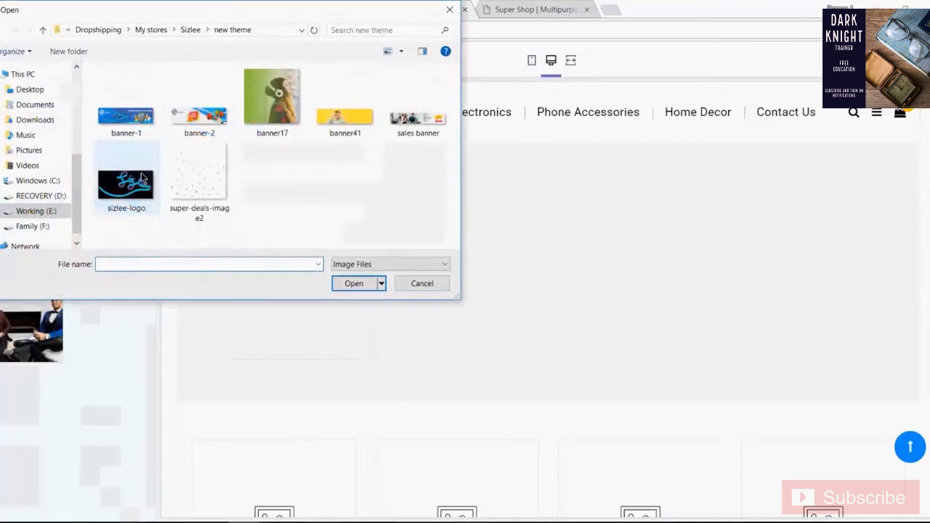
click(200, 178)
click(353, 283)
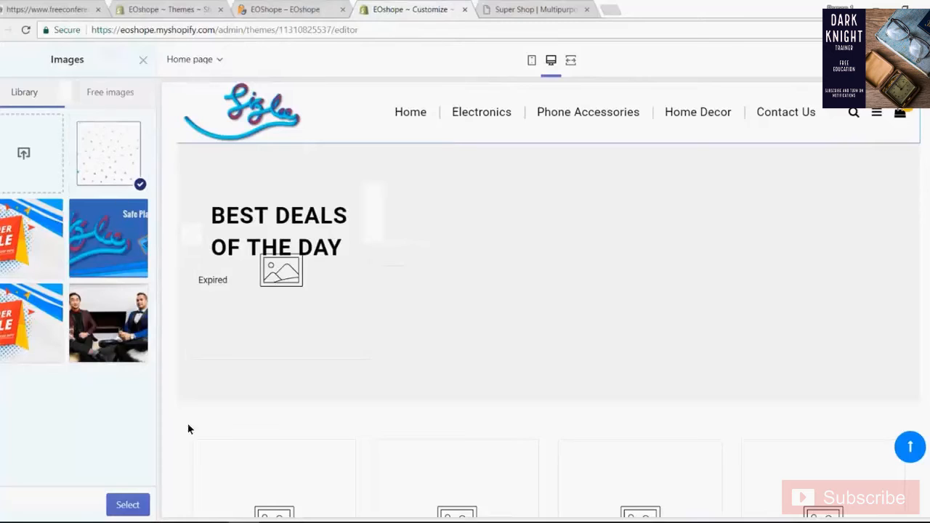
click(127, 504)
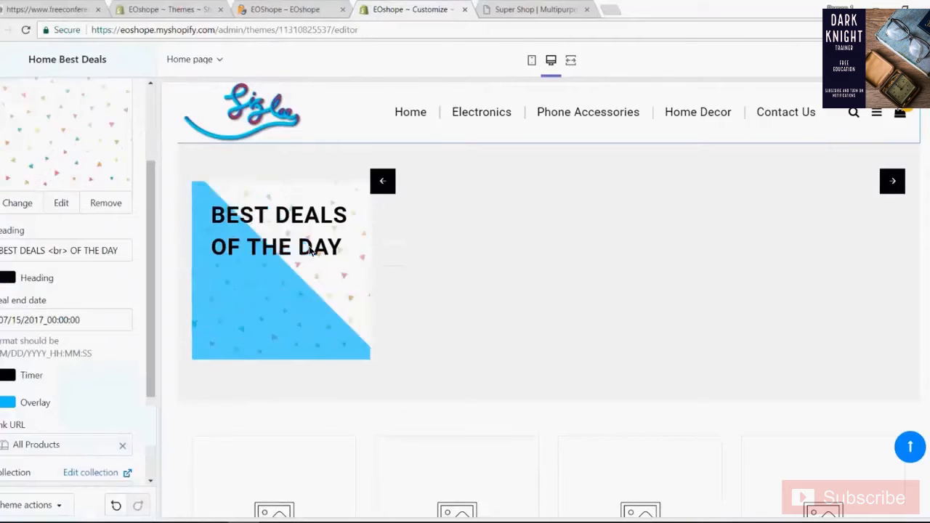
Step: Check the Home Best Deals link and collection settings against the product carousel in the Super Shop demo
scroll(94, 301, down, 3)
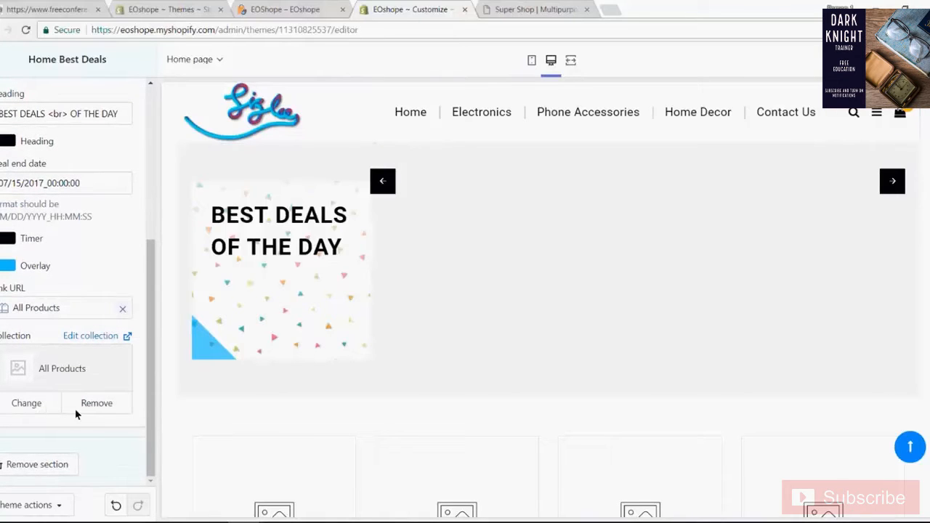
click(523, 9)
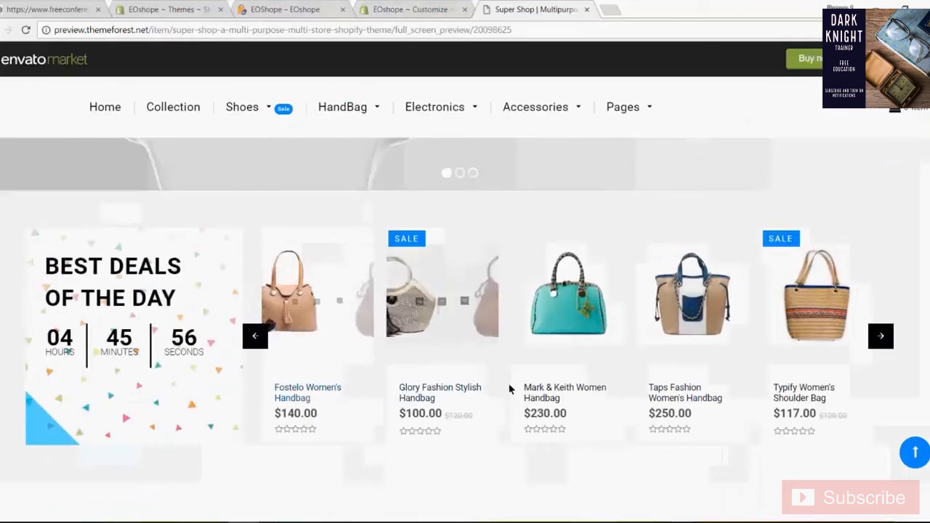
click(399, 8)
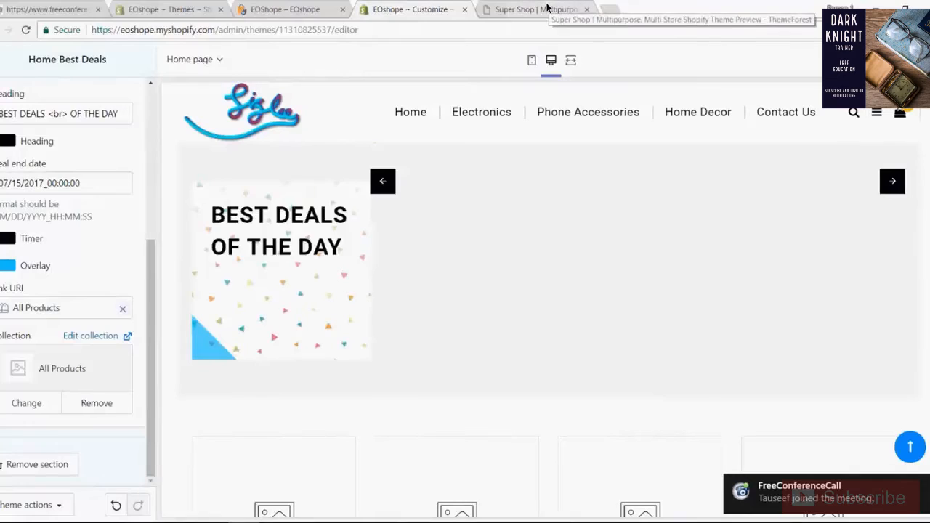
click(581, 8)
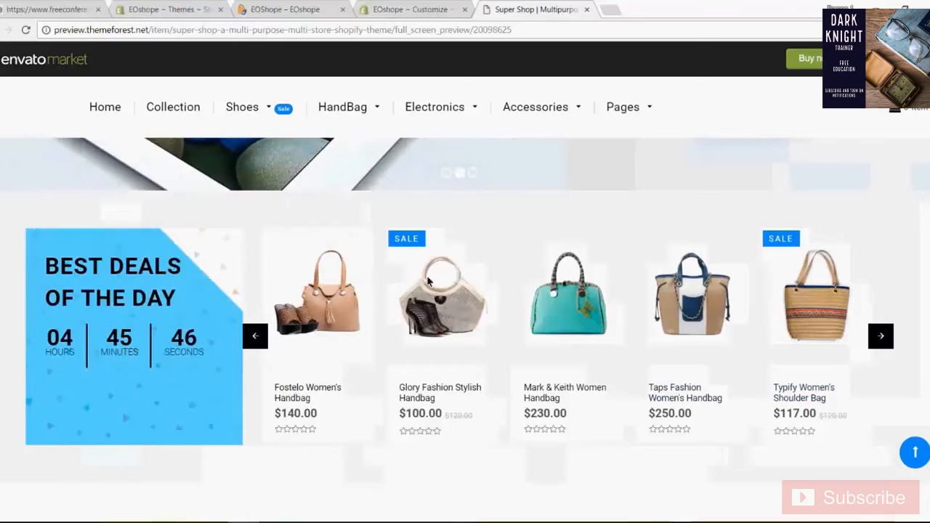
click(285, 9)
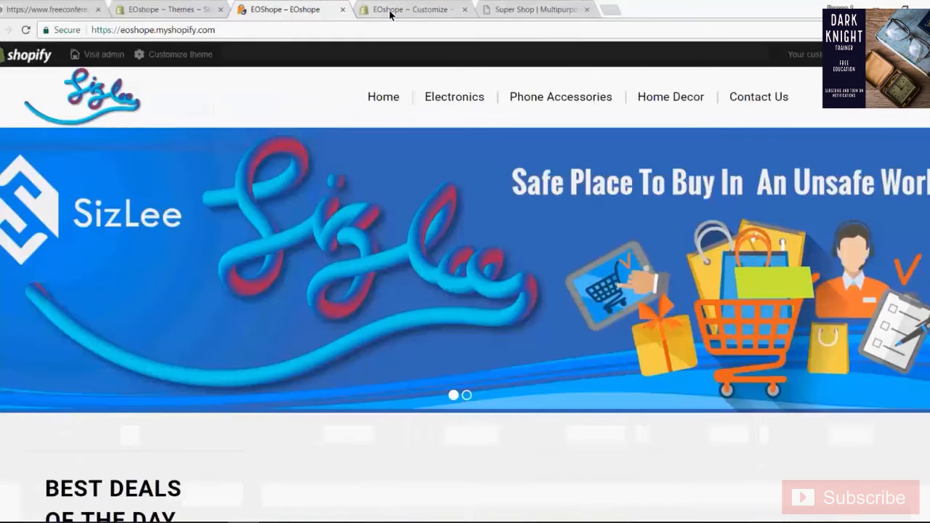
Step: Change the Home Best Deals section's collection to lamps and return to the theme's section list
click(390, 12)
click(28, 403)
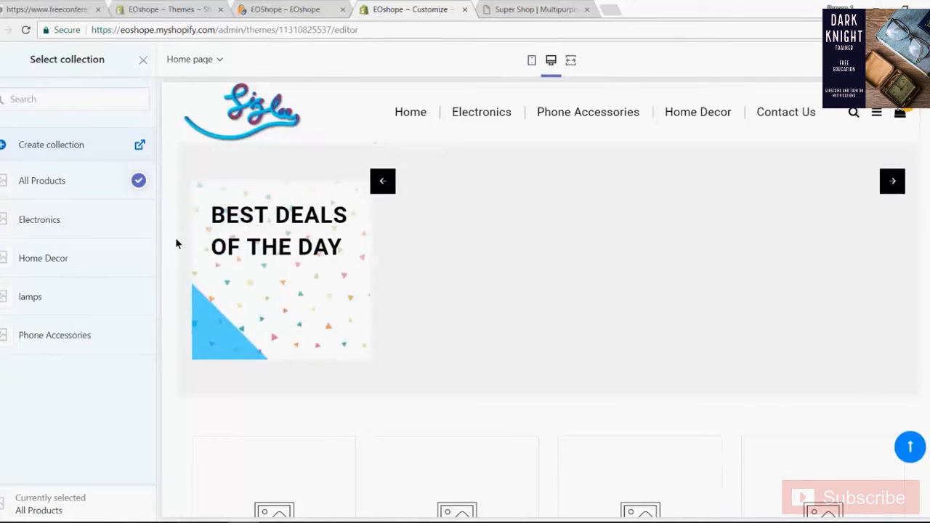
click(53, 296)
click(128, 508)
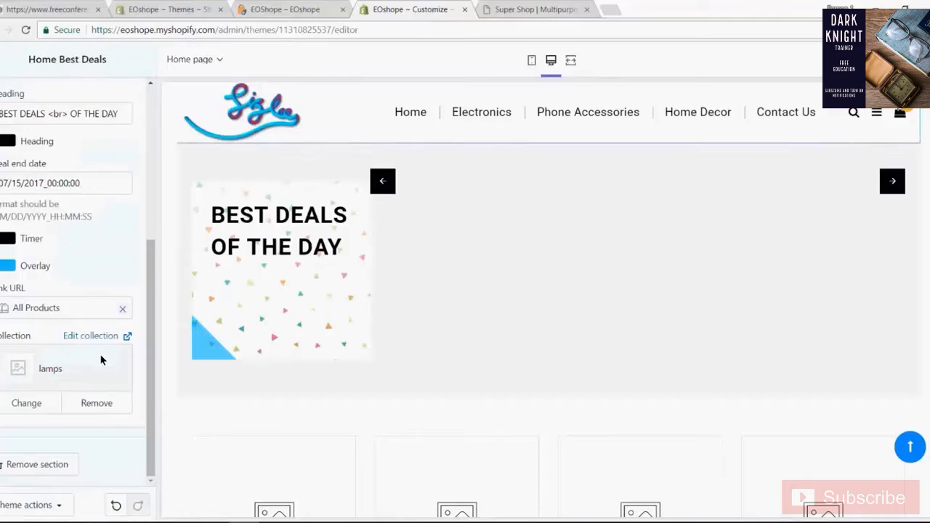
click(2, 59)
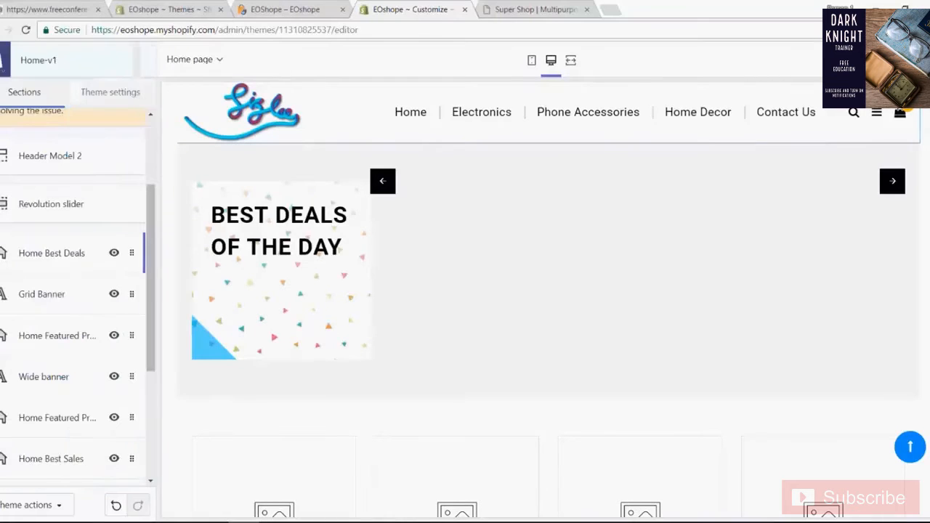
Step: Examine the Best Deals product carousel in the Super Shop demo, and open sizlee.com in a new browser tab
click(534, 9)
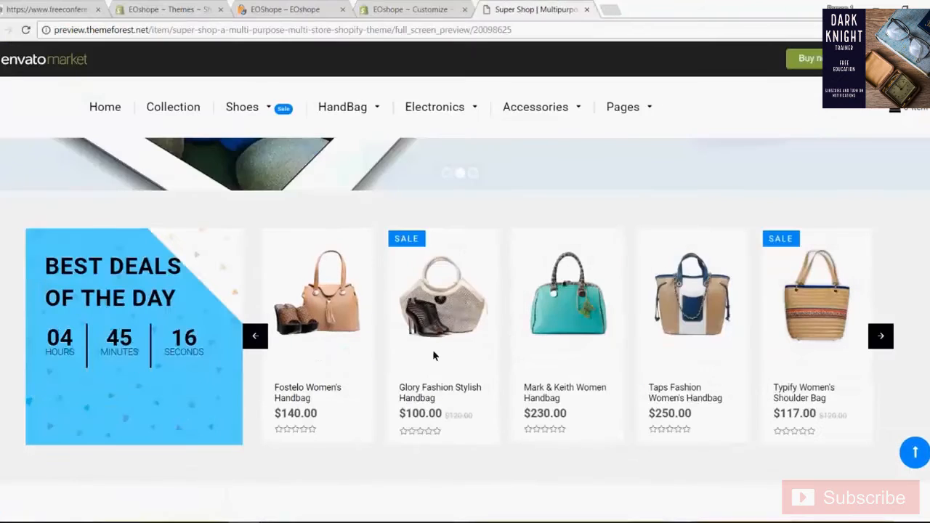
click(883, 342)
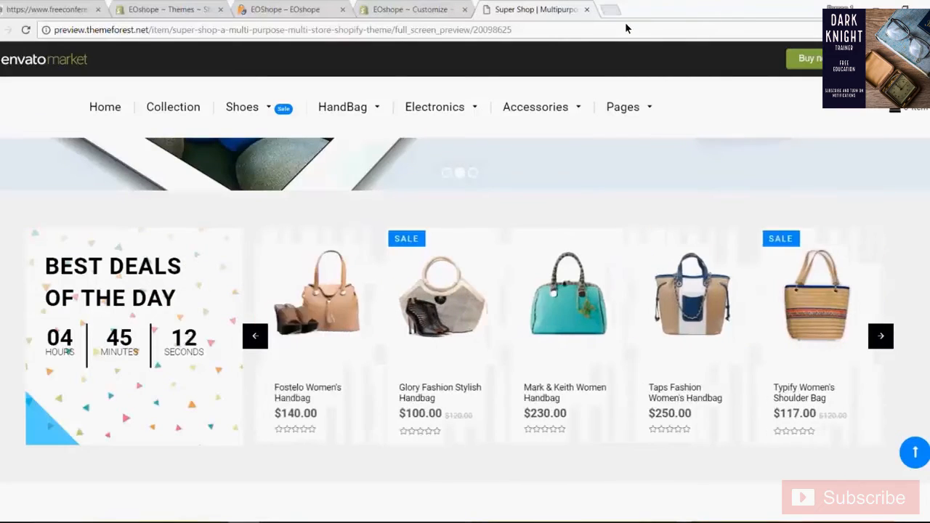
click(620, 16)
text(sizlee.com)
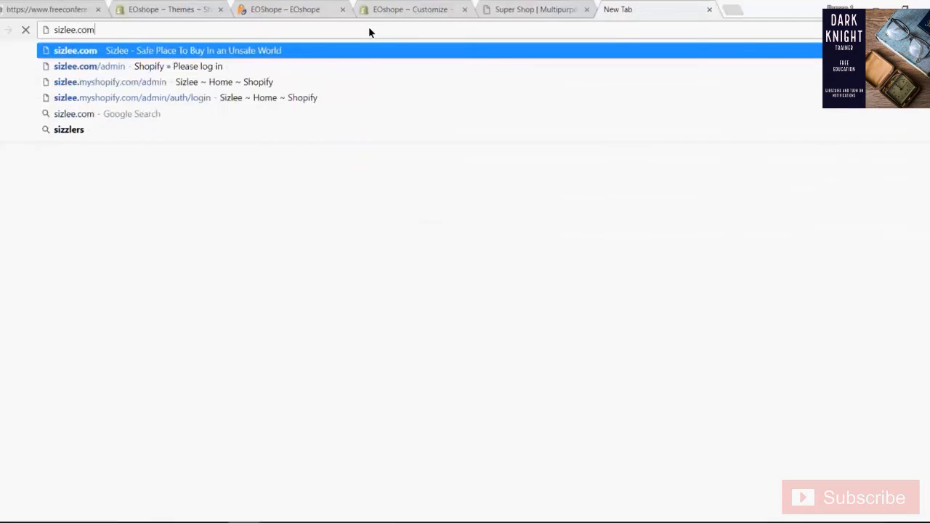
key(Return)
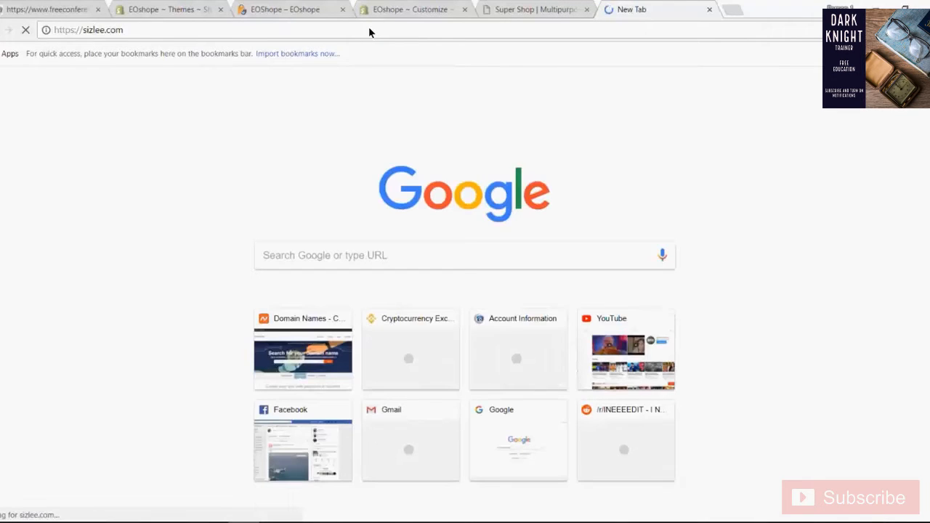
Step: Return to the Shopify theme editor and open the Grid Banner section's settings
click(418, 6)
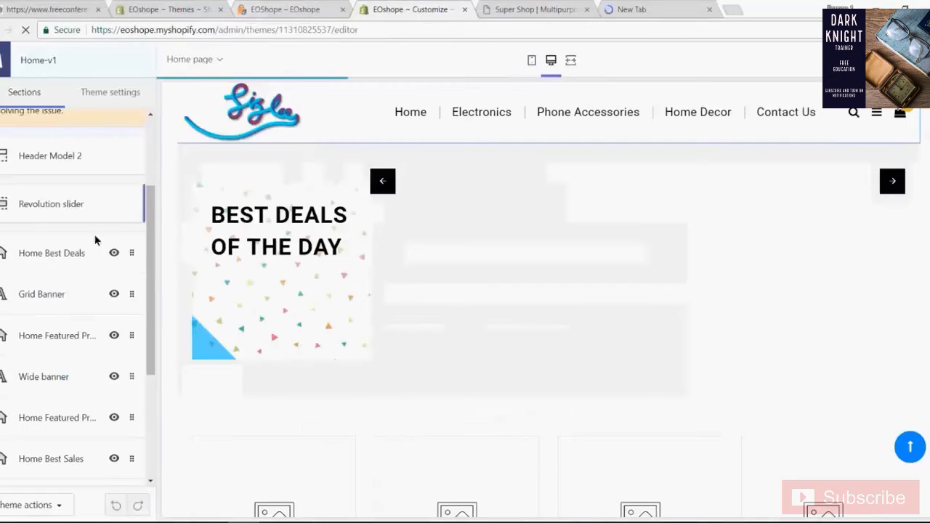
click(503, 6)
click(411, 9)
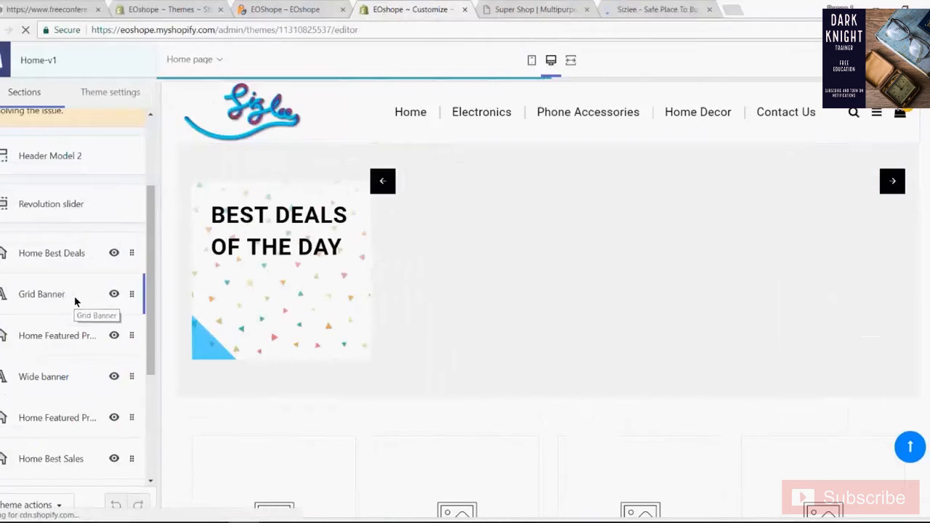
click(75, 296)
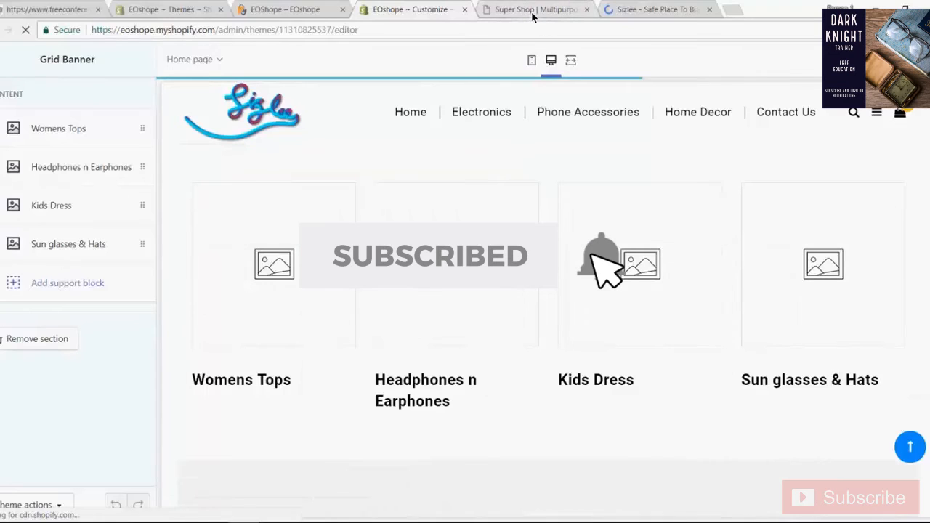
key(alt+Tab)
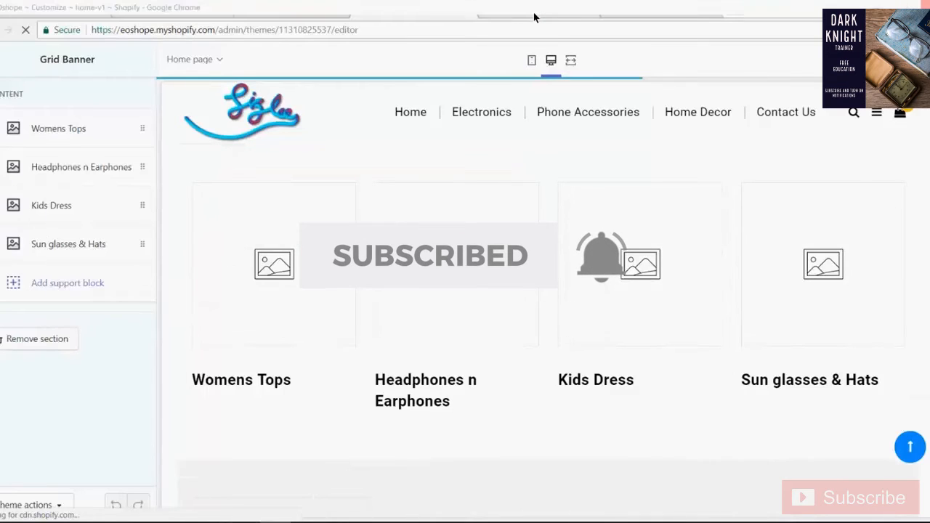
key(alt+Tab)
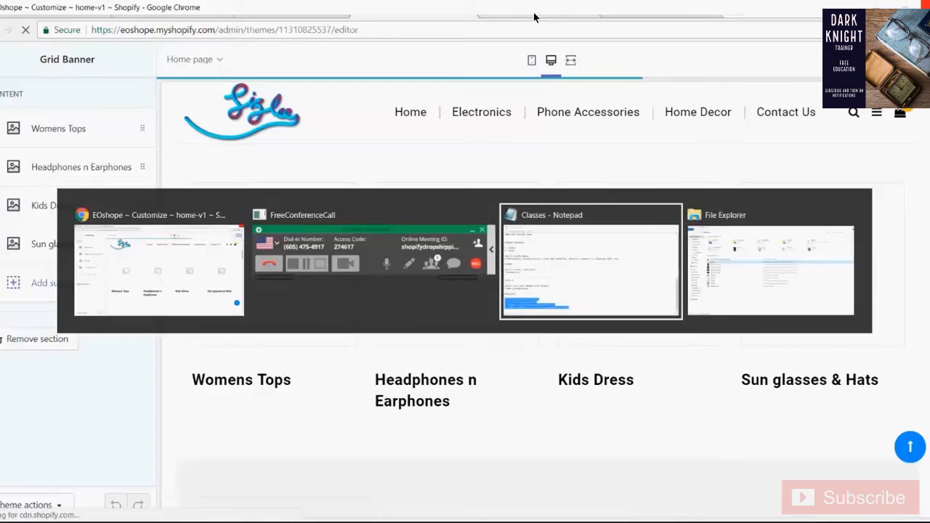
key(alt+Tab)
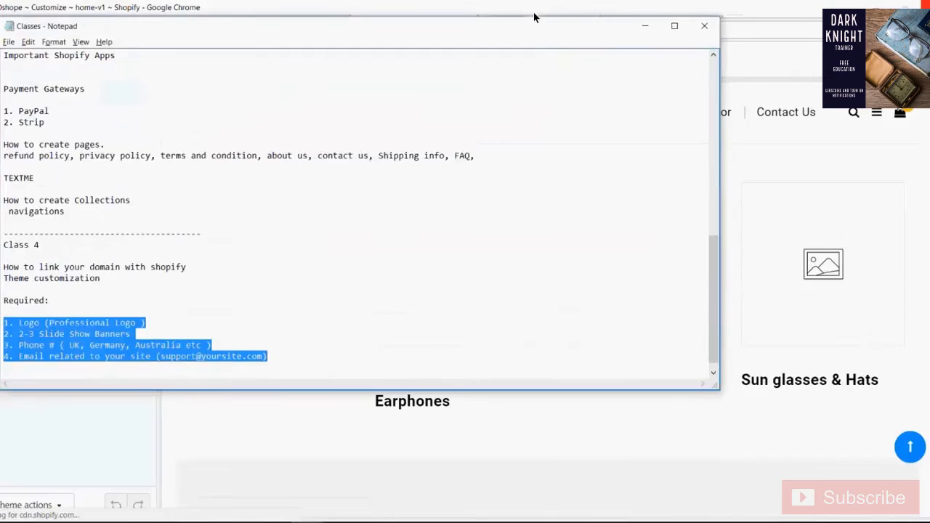
click(617, 100)
click(784, 141)
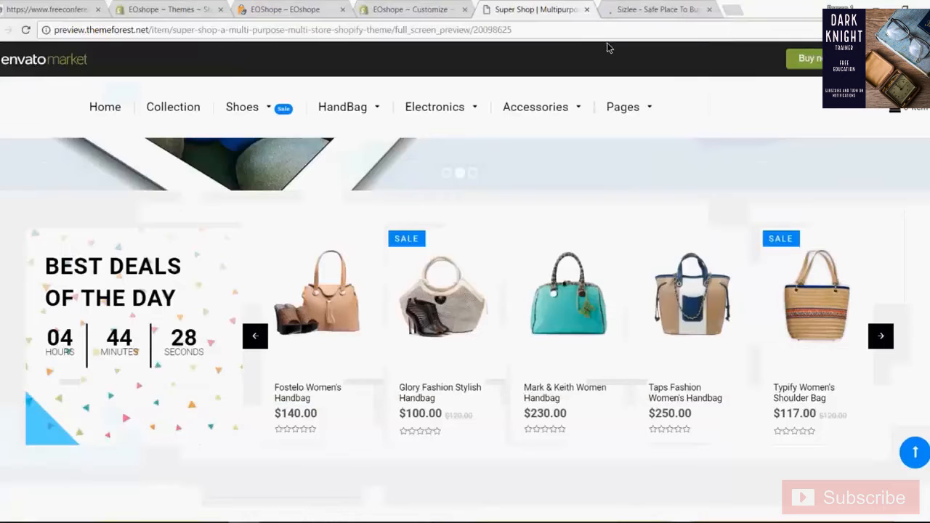
Step: Check the sizlee.com home page, and examine the four grid banners and their headings below Best Deals in the Super Shop demo
click(644, 9)
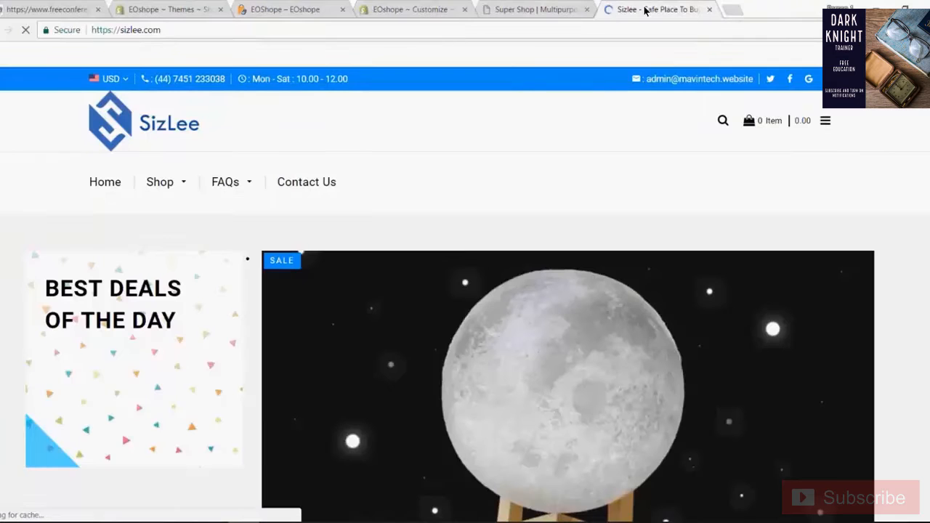
click(532, 9)
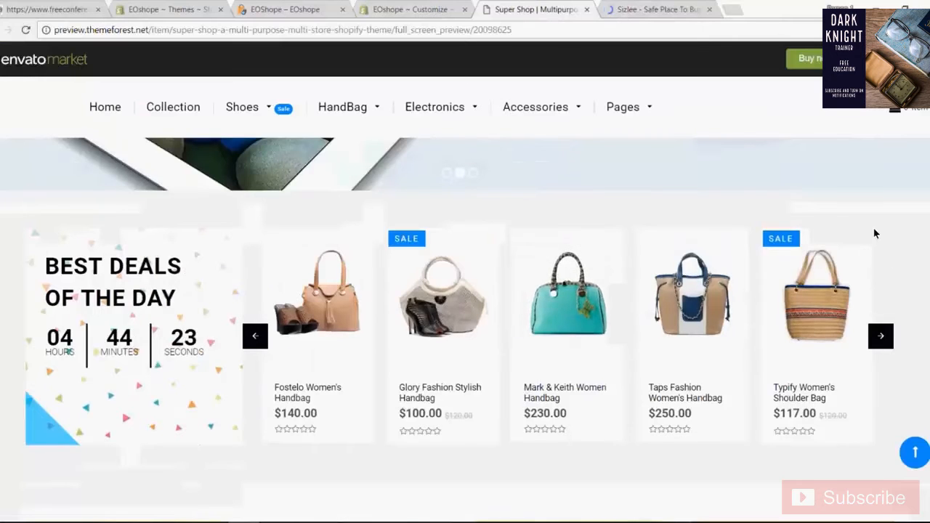
scroll(872, 235, down, 2)
scroll(876, 243, down, 1)
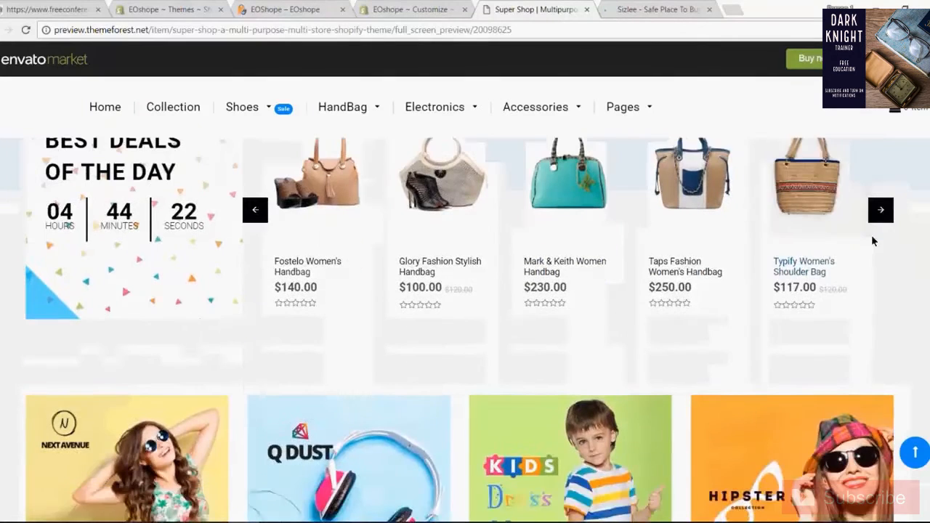
scroll(872, 241, down, 1)
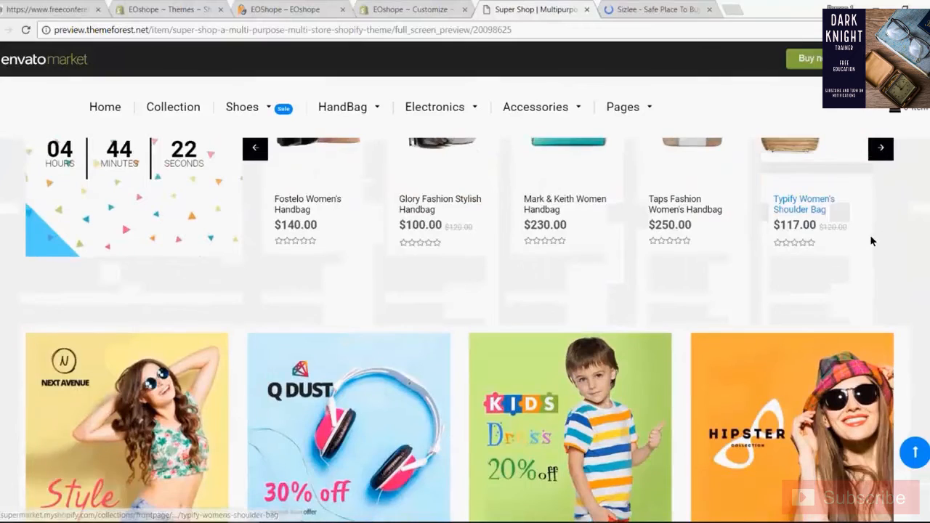
scroll(870, 240, up, 2)
scroll(870, 240, down, 4)
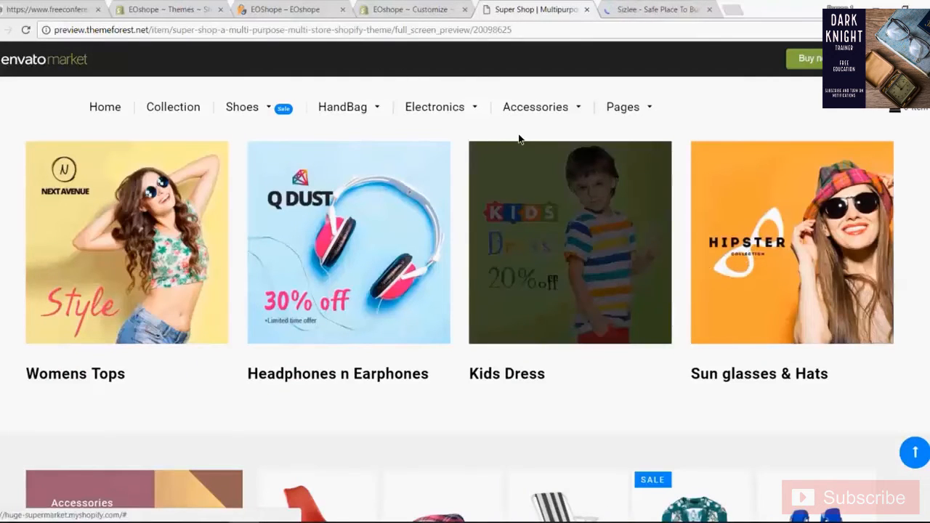
scroll(554, 117, up, 2)
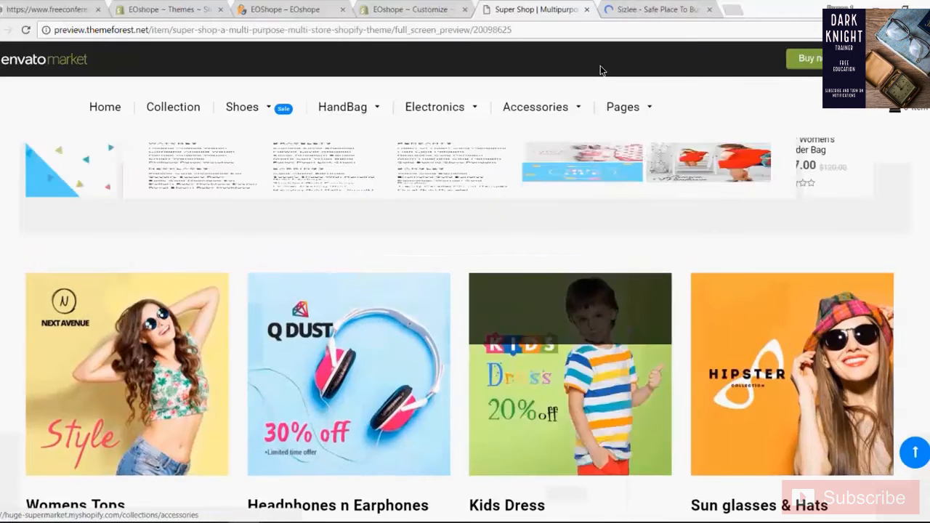
scroll(416, 208, down, 2)
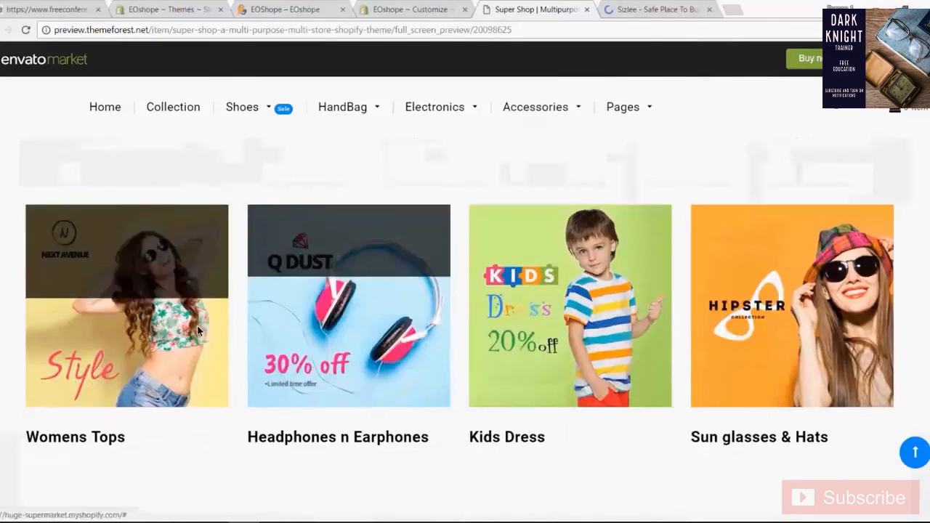
scroll(775, 339, up, 2)
scroll(775, 338, down, 2)
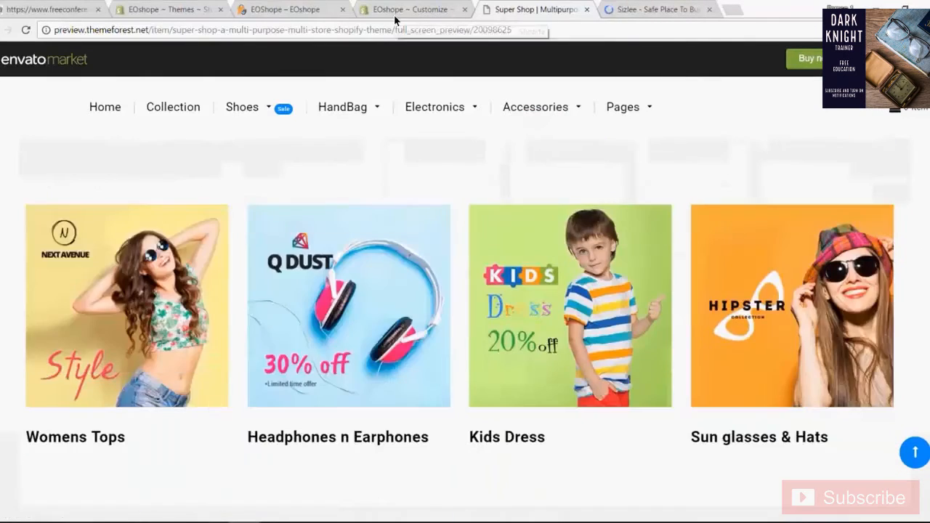
Step: In the theme editor, change the Womens Tops grid banner block's heading to Phone Accessories
click(396, 14)
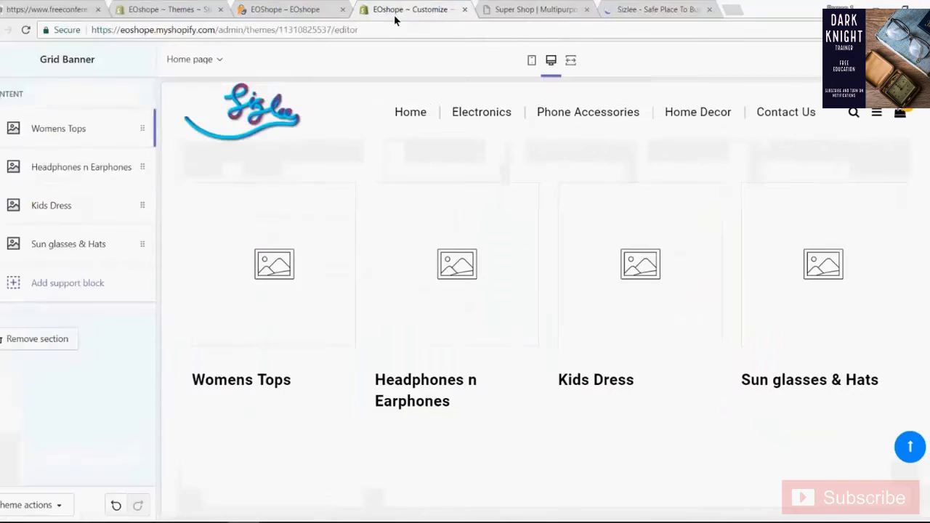
click(69, 132)
triple_click(86, 376)
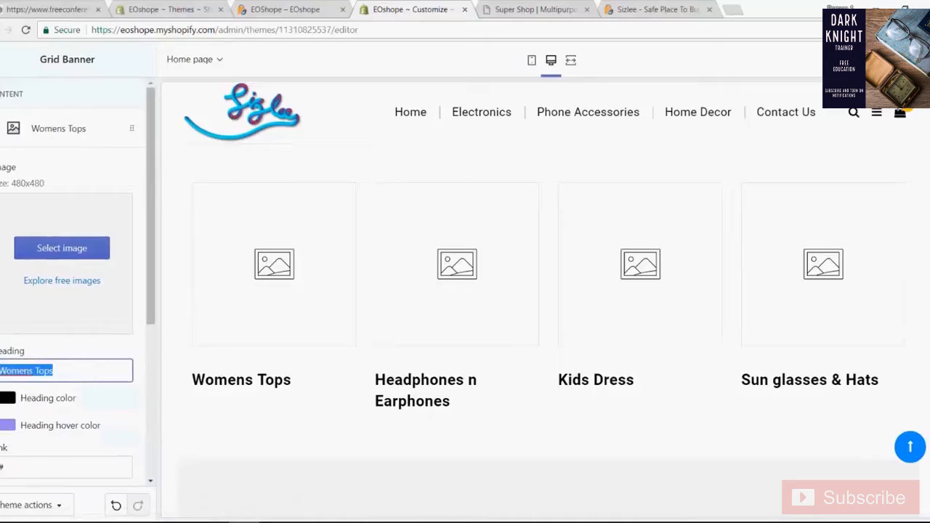
scroll(90, 377, down, 1)
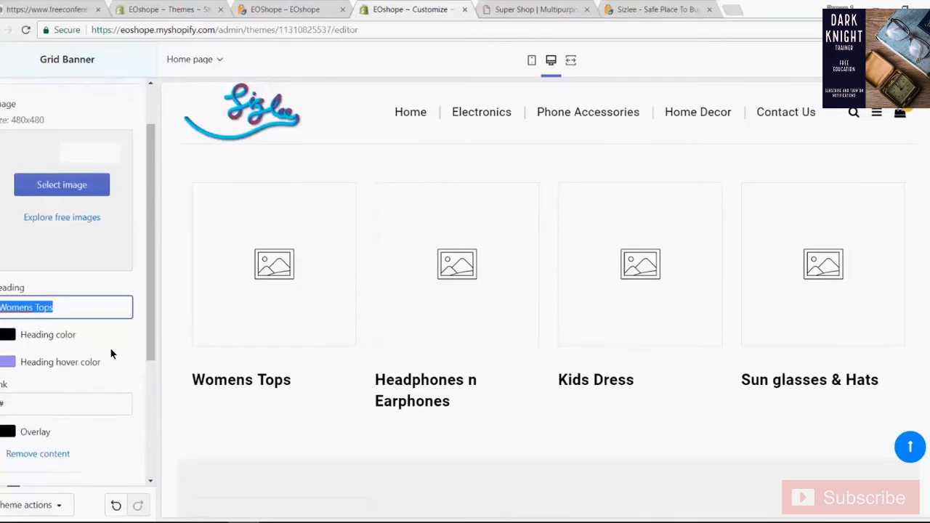
text(Phone )
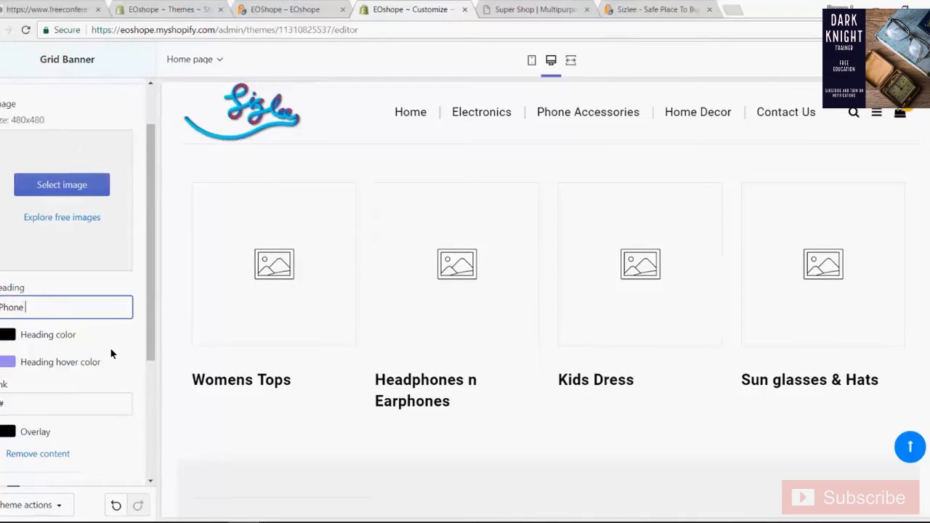
text(Accessories)
Step: Open the Phone Accessories collection from the EOshope storefront in a new browser tab and copy its web address for the banner link
scroll(211, 236, down, 2)
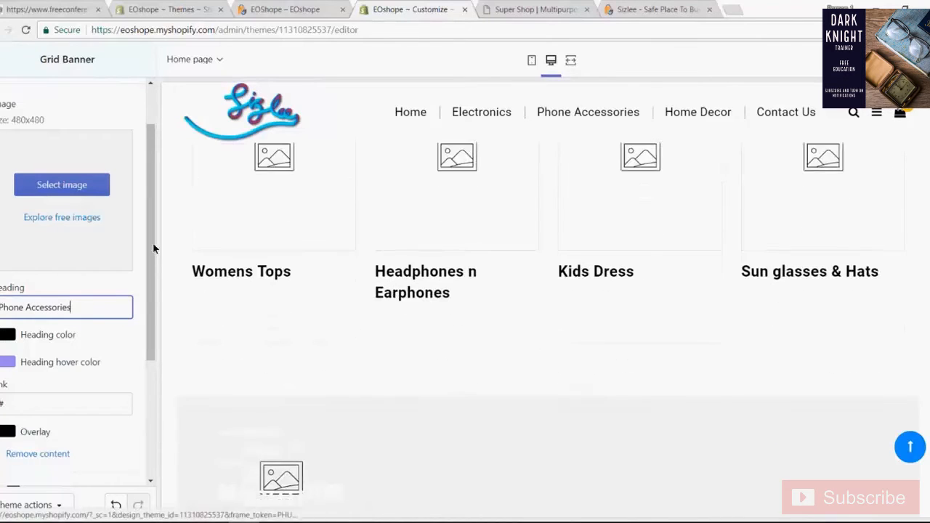
scroll(81, 384, down, 2)
click(65, 278)
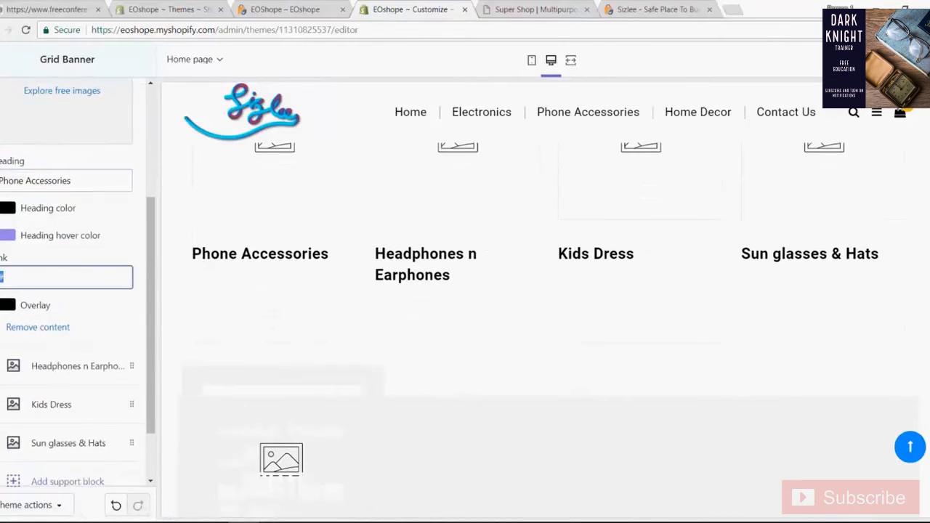
click(283, 8)
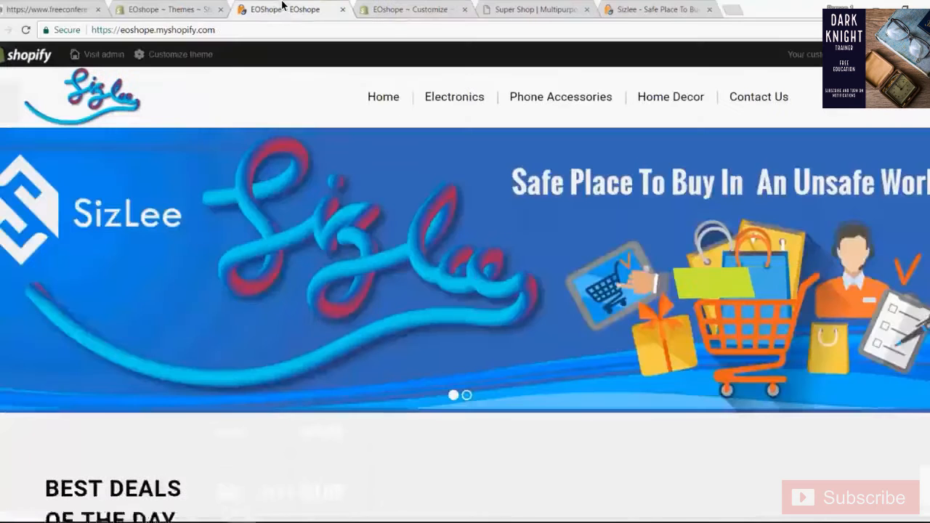
right_click(550, 102)
click(559, 109)
click(326, 15)
click(278, 31)
key(ctrl+c)
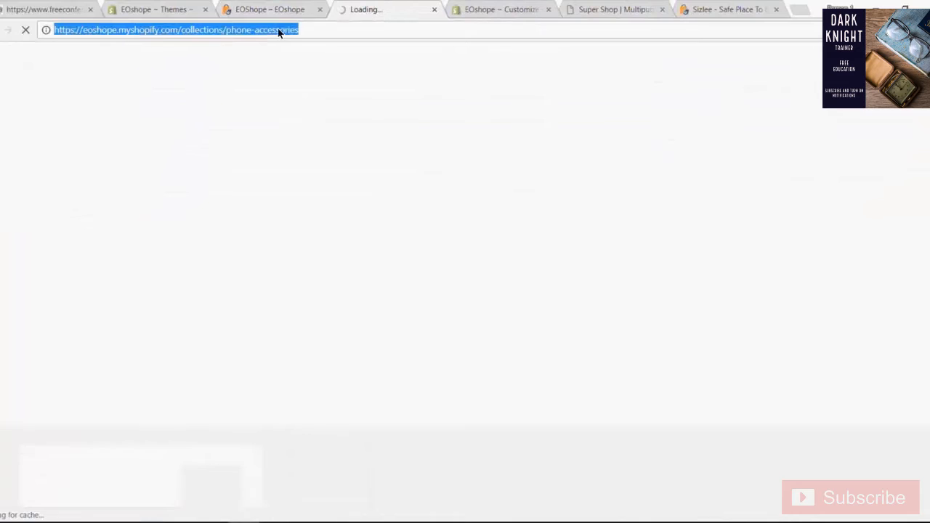
Step: Paste the copied phone-accessories collection address as the Phone Accessories banner's link in the theme editor, and collapse the block
click(506, 7)
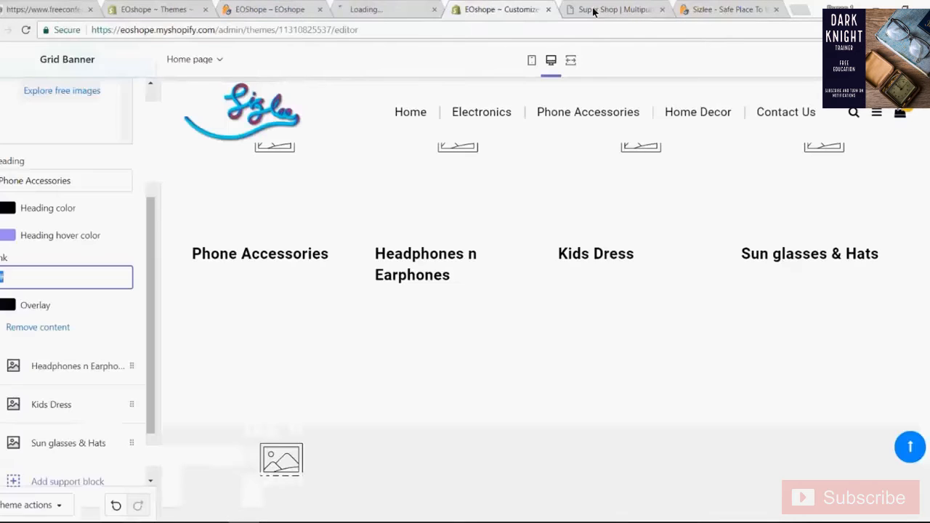
click(594, 11)
click(502, 9)
key(ctrl+v)
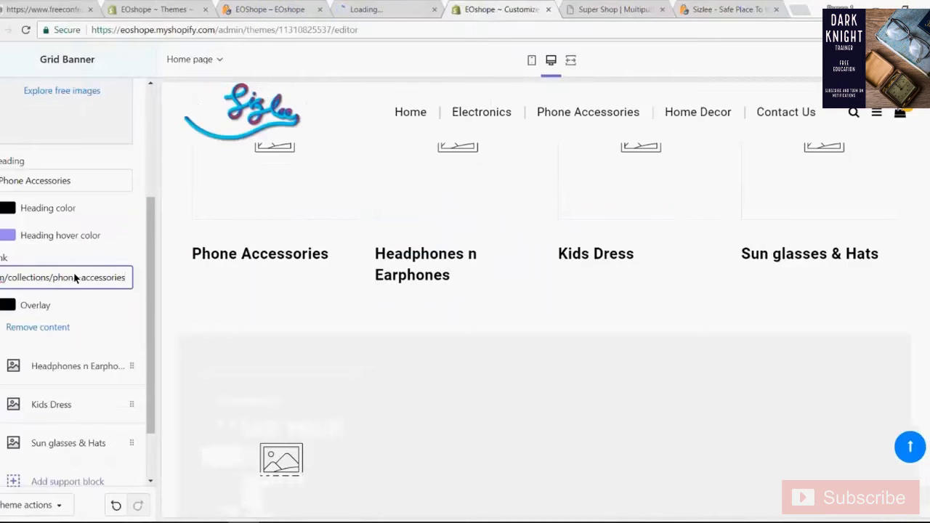
scroll(74, 280, down, 2)
scroll(75, 276, up, 3)
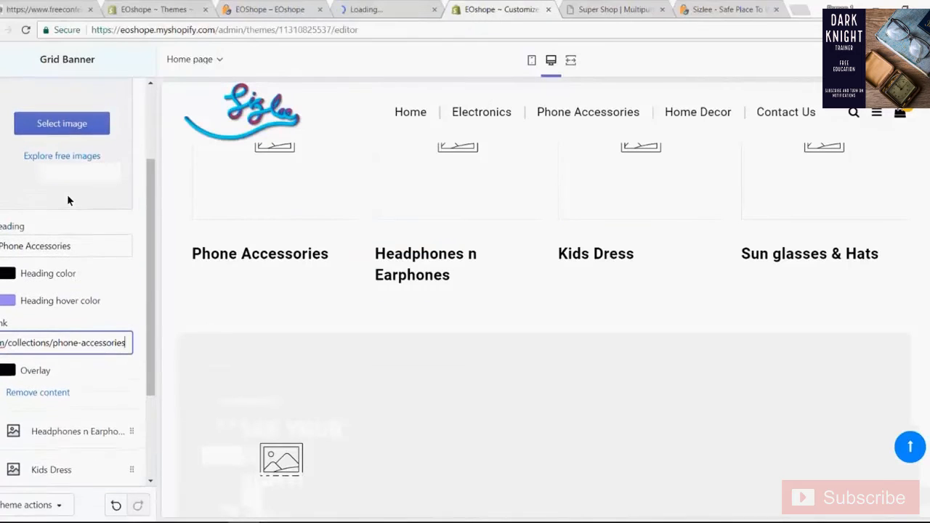
scroll(67, 194, up, 1)
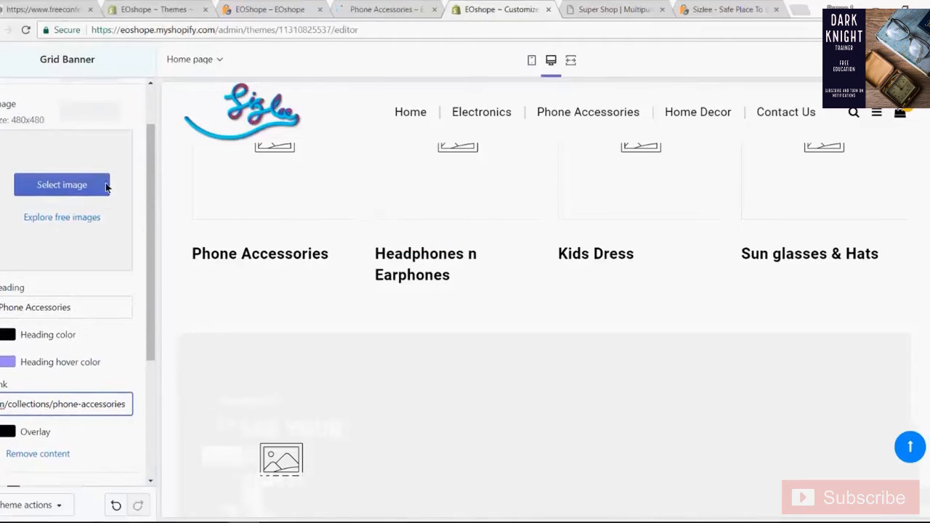
scroll(98, 204, down, 5)
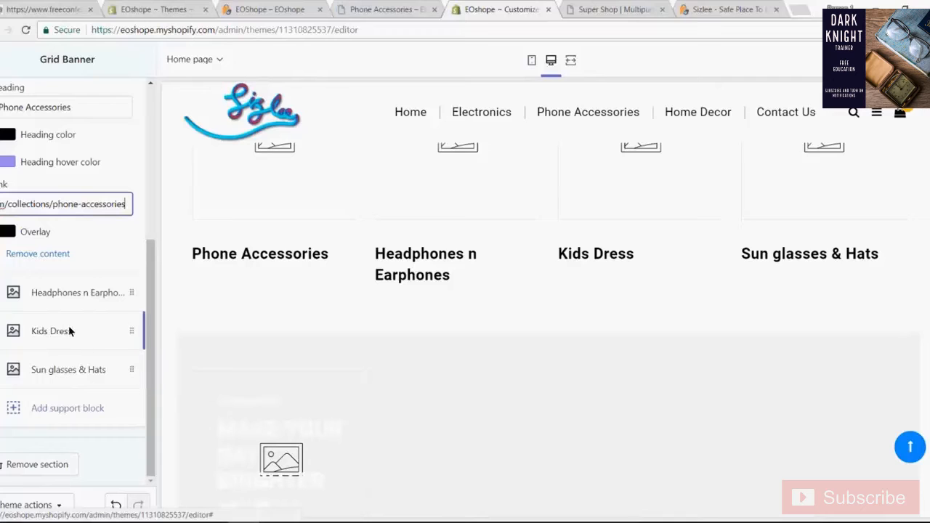
scroll(54, 329, up, 4)
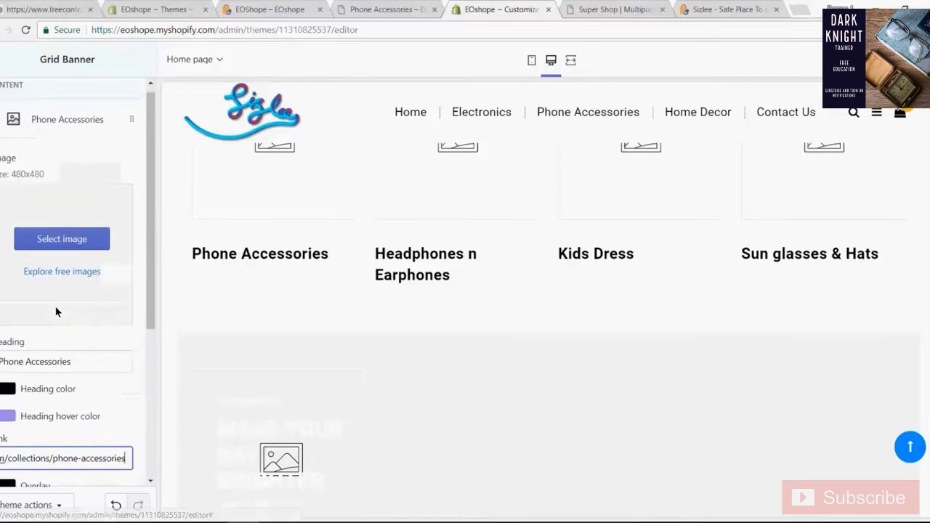
click(15, 130)
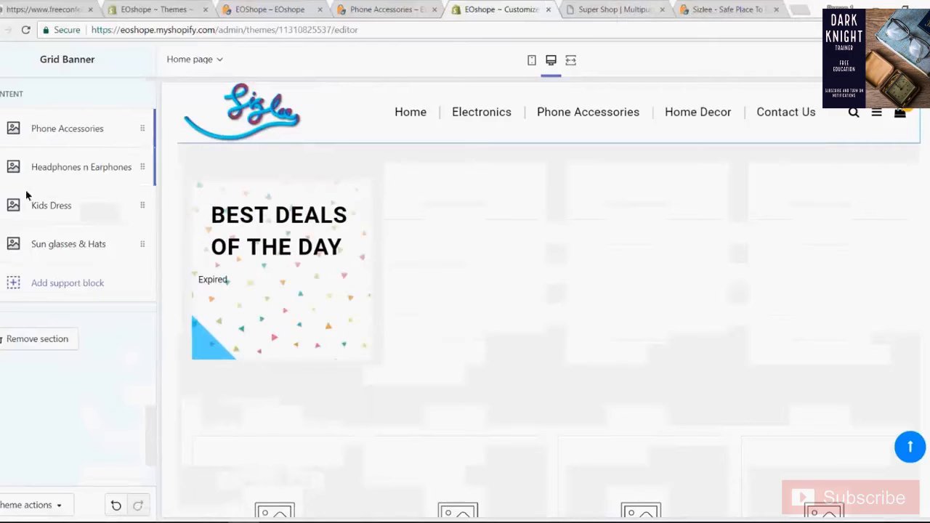
Step: Switch to the Super Shop demo and examine its row of four grid banners, from Womens Tops to Sun glasses & Hats
click(594, 6)
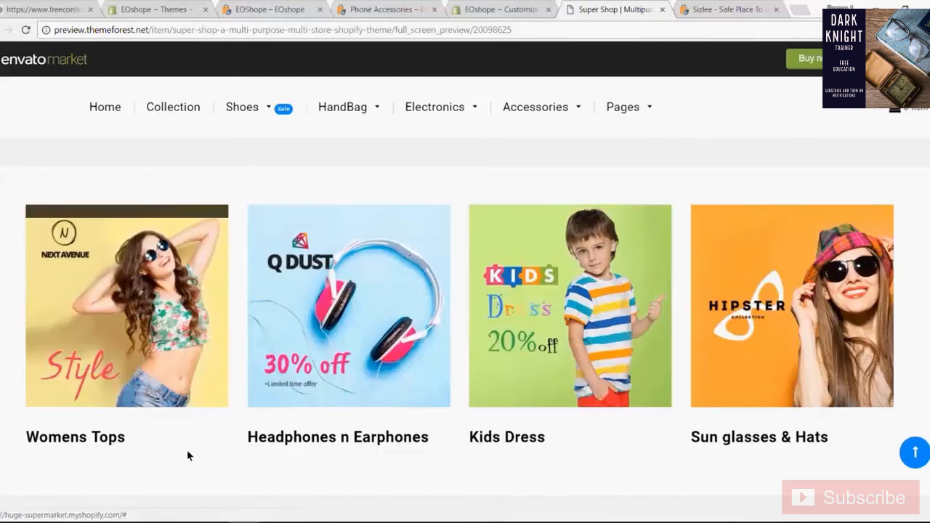
scroll(131, 390, down, 1)
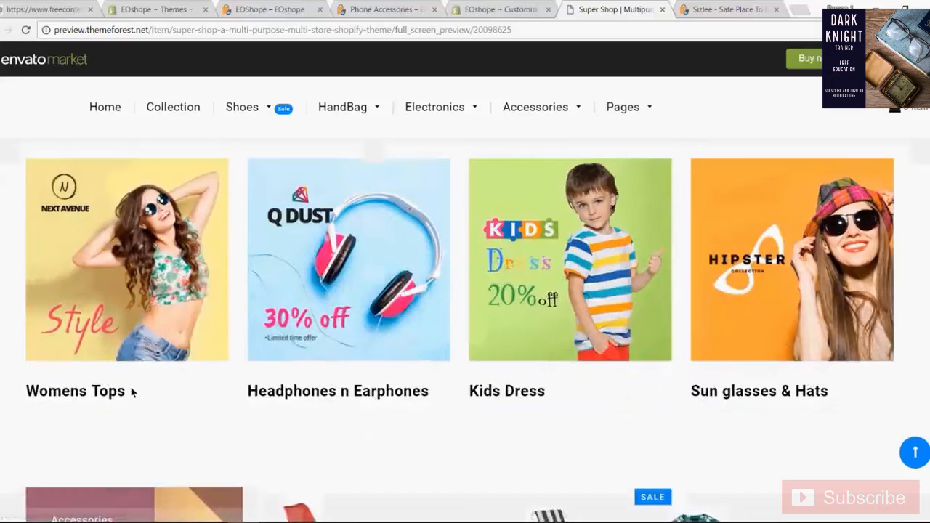
scroll(132, 392, down, 1)
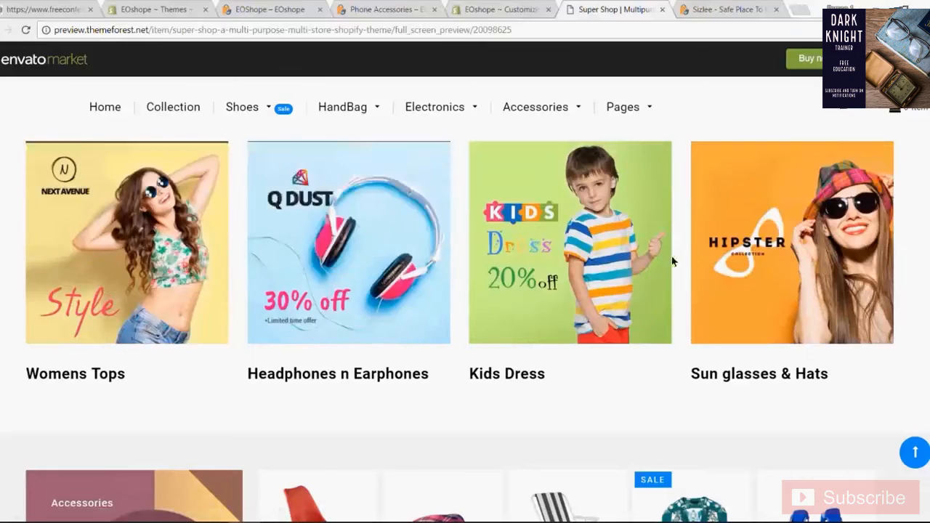
Step: Examine the sizlee.com home page sections from Best Deals of the Day down to the Electronics Flash Sale for comparison
click(705, 13)
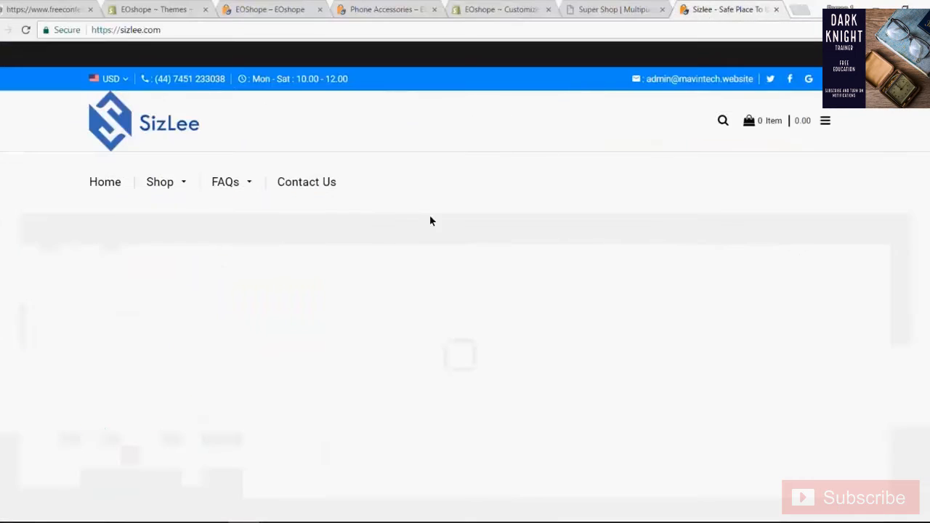
scroll(417, 239, down, 4)
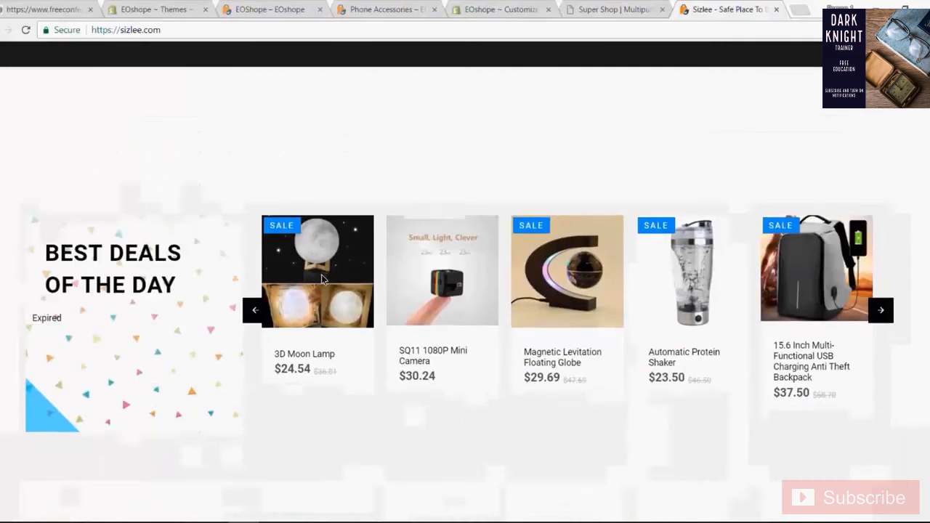
scroll(321, 277, down, 6)
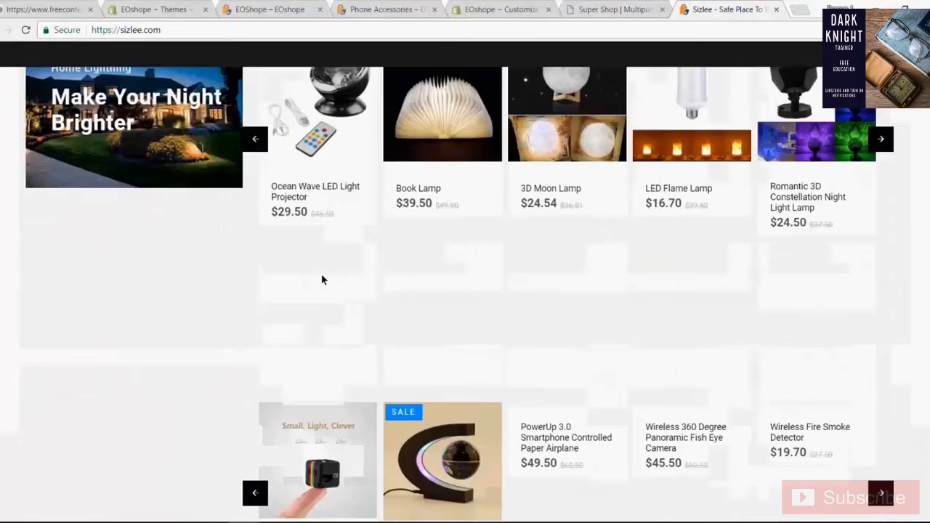
scroll(323, 280, up, 8)
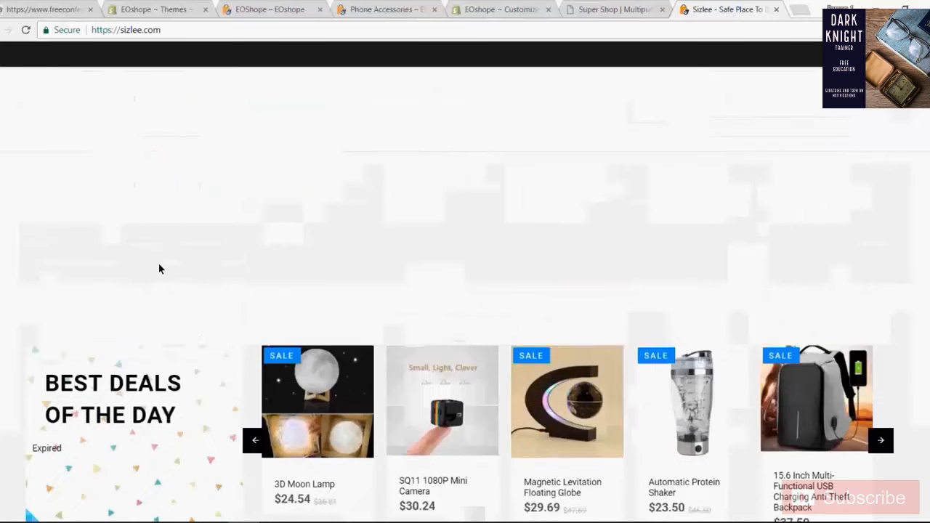
scroll(160, 269, down, 5)
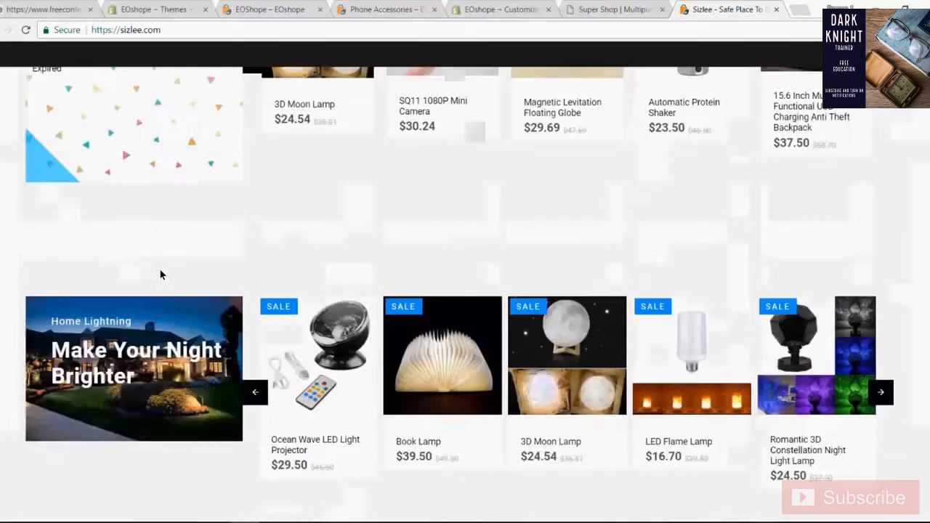
scroll(161, 275, down, 2)
scroll(163, 277, down, 4)
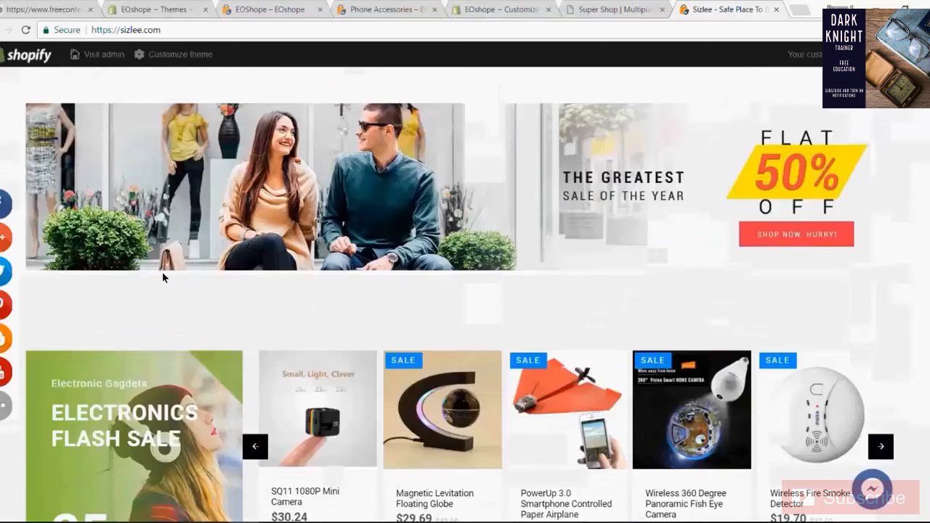
scroll(165, 278, down, 2)
scroll(162, 274, up, 16)
scroll(163, 273, down, 4)
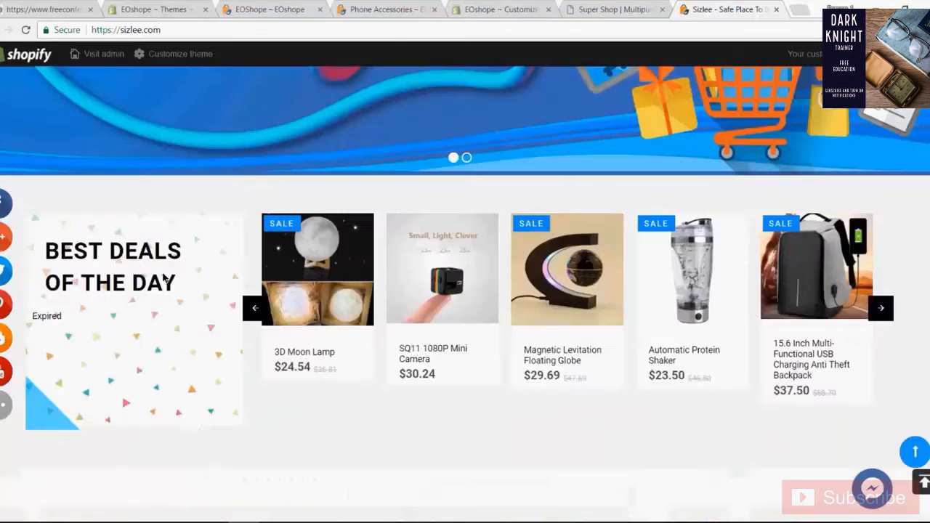
scroll(163, 273, down, 6)
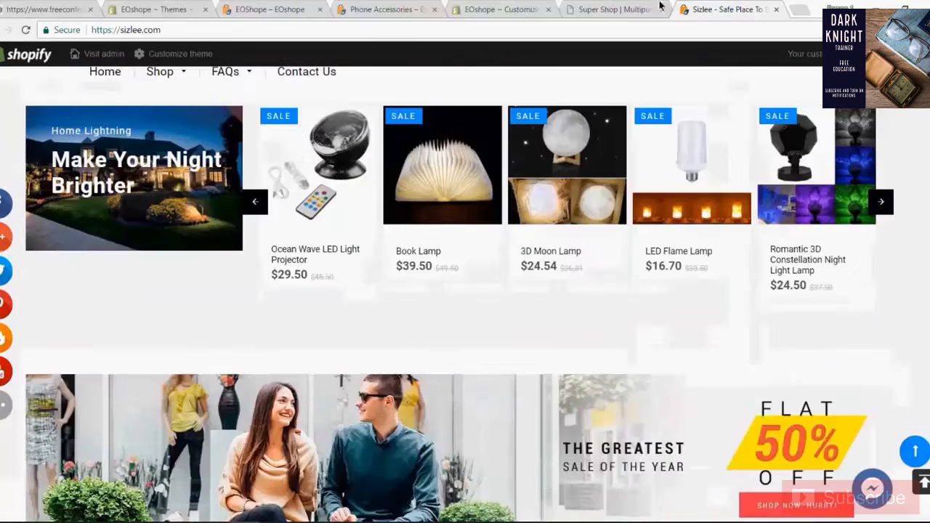
Step: Compare the grid banners in the Super Shop demo with the area below Best Deals of the Day on sizlee.com
click(600, 8)
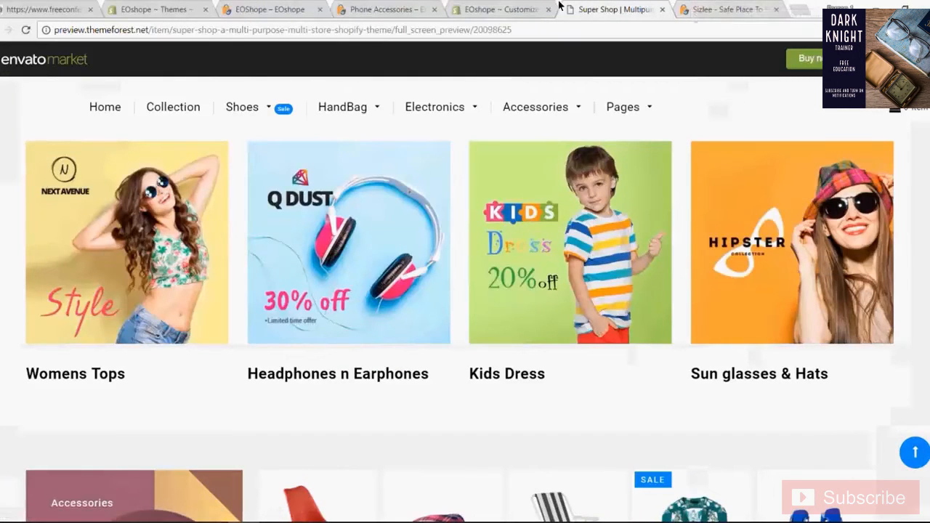
click(692, 7)
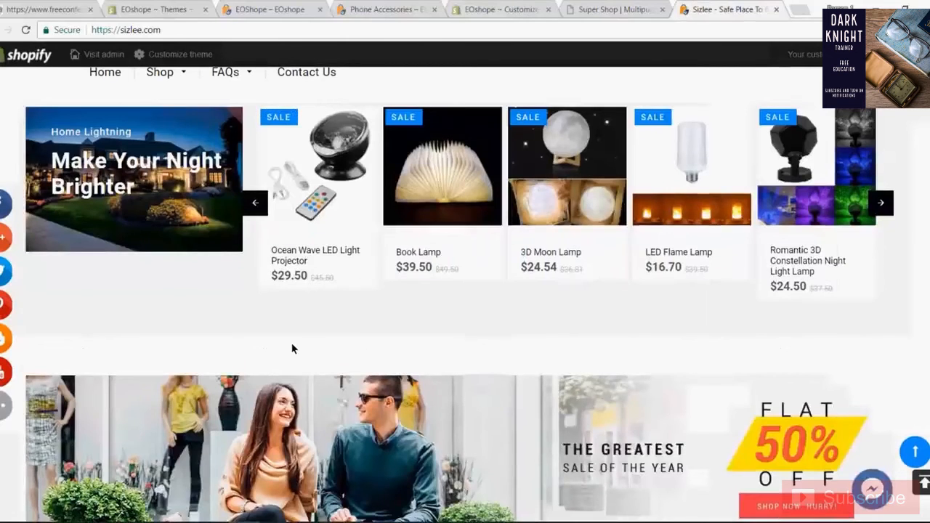
scroll(292, 349, up, 5)
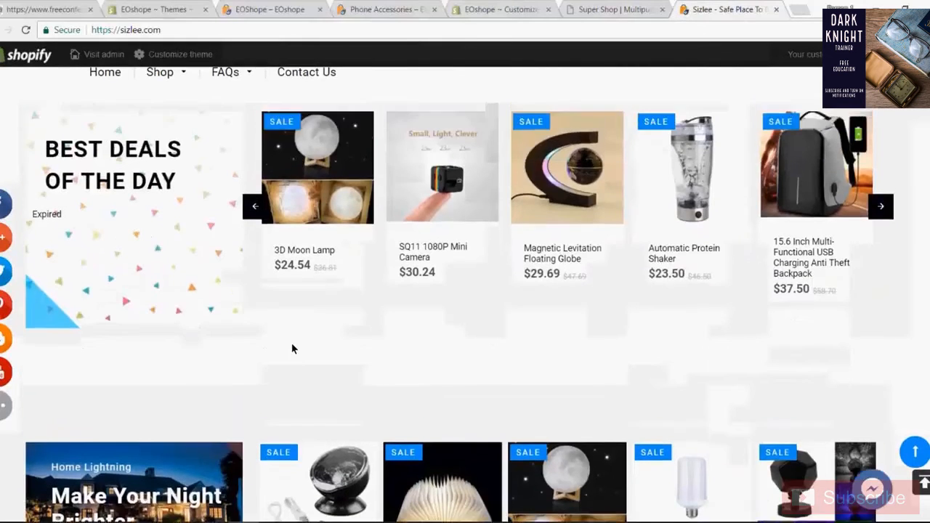
scroll(293, 348, up, 3)
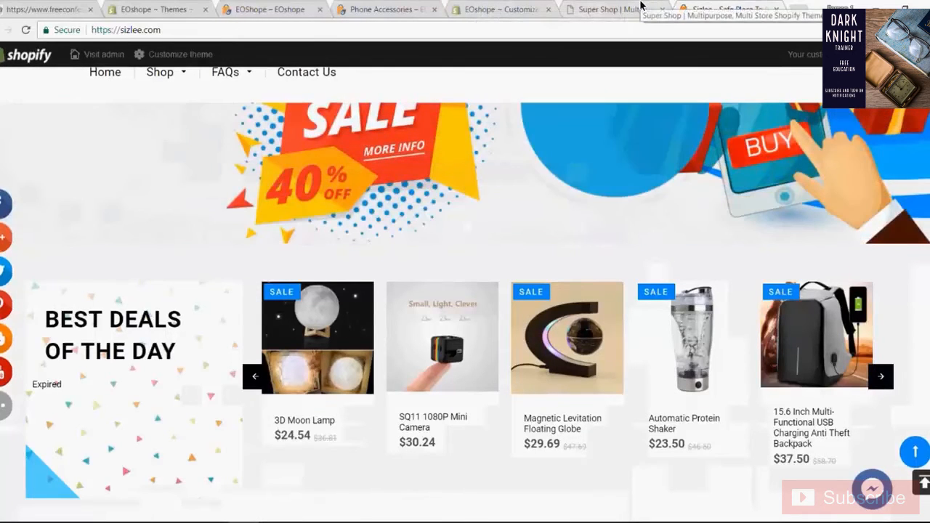
Step: Return to the theme editor and review the settings of the Headphones n Earphones and Kids Dress grid banner blocks
click(642, 7)
click(496, 9)
scroll(215, 318, down, 3)
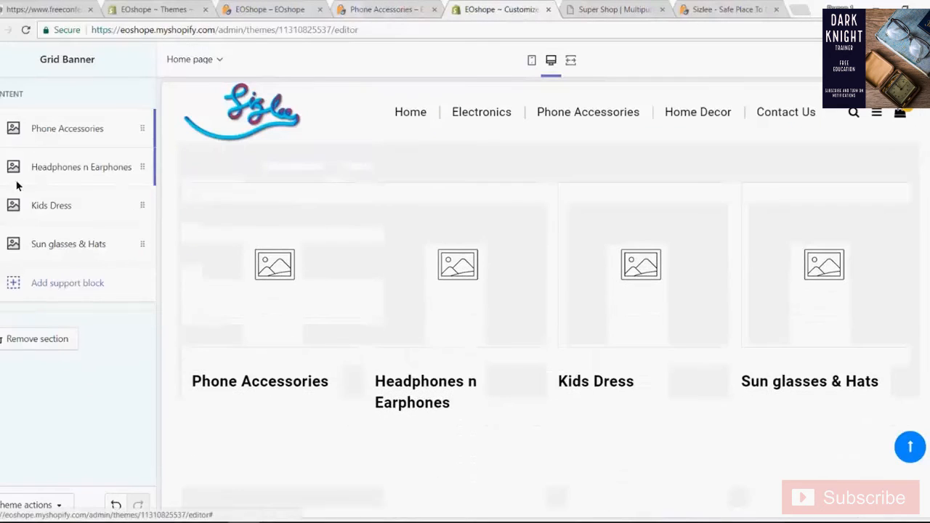
click(73, 177)
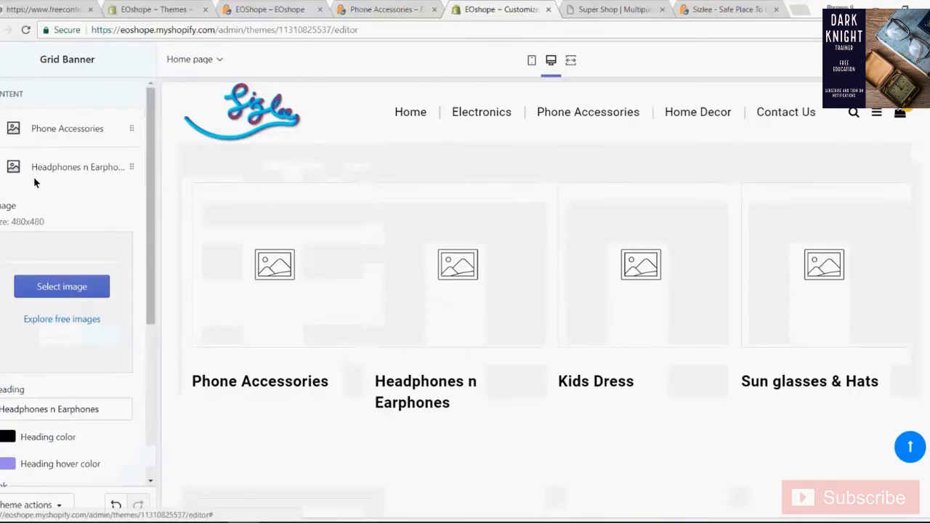
scroll(85, 312, down, 4)
scroll(85, 315, up, 4)
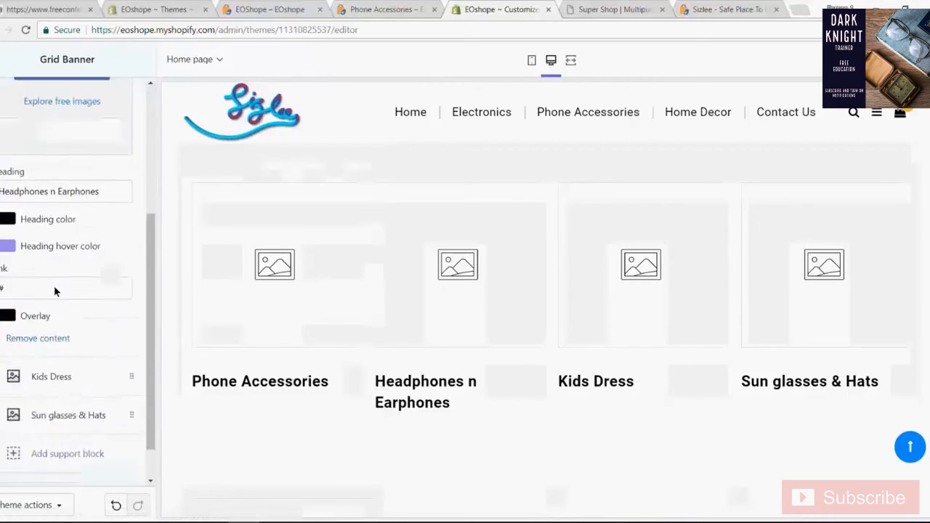
click(13, 160)
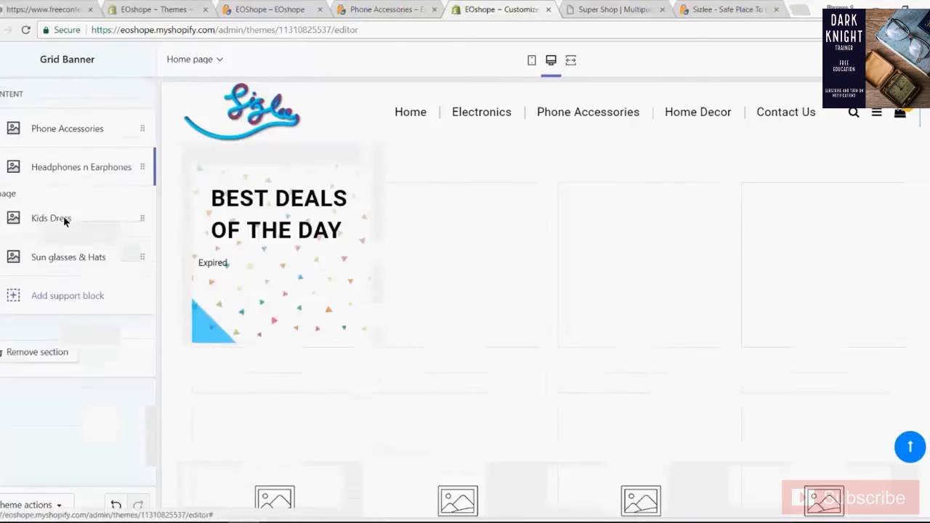
click(56, 209)
scroll(58, 222, down, 2)
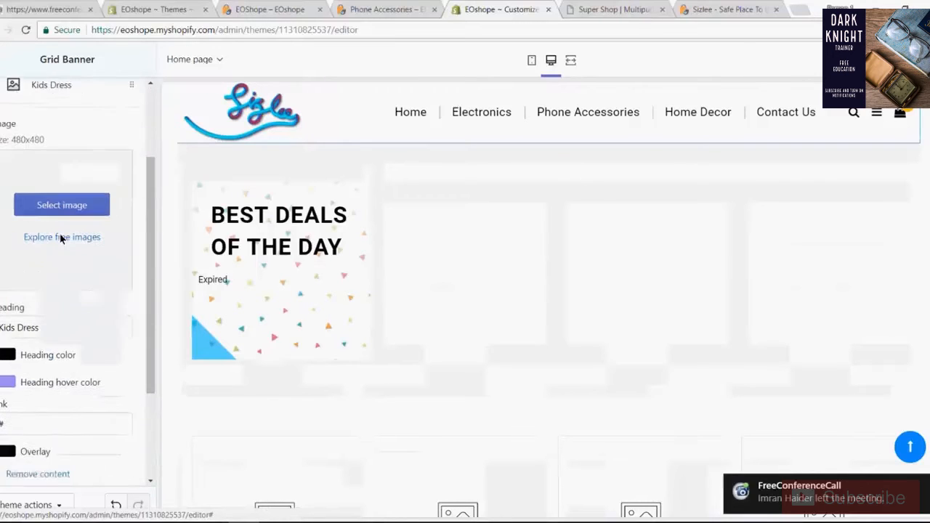
scroll(32, 286, up, 2)
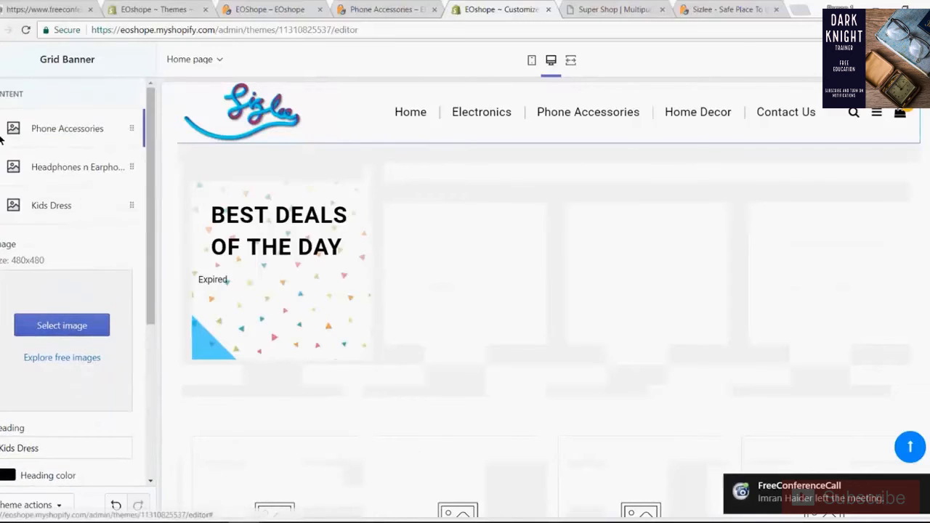
Step: Leave the Grid Banner section, open the first Home Featured Products section below it, and select its heading text
click(2, 60)
scroll(60, 277, down, 2)
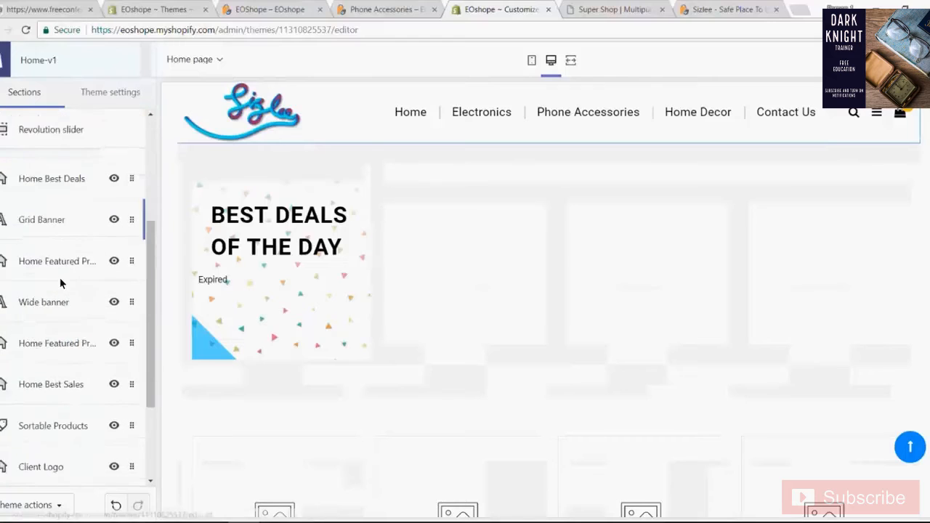
click(65, 218)
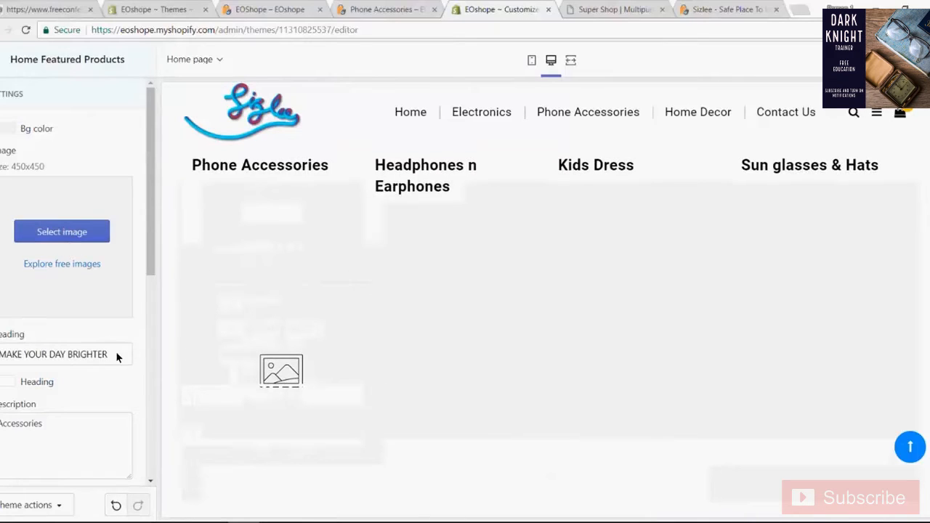
drag(99, 354, 2, 355)
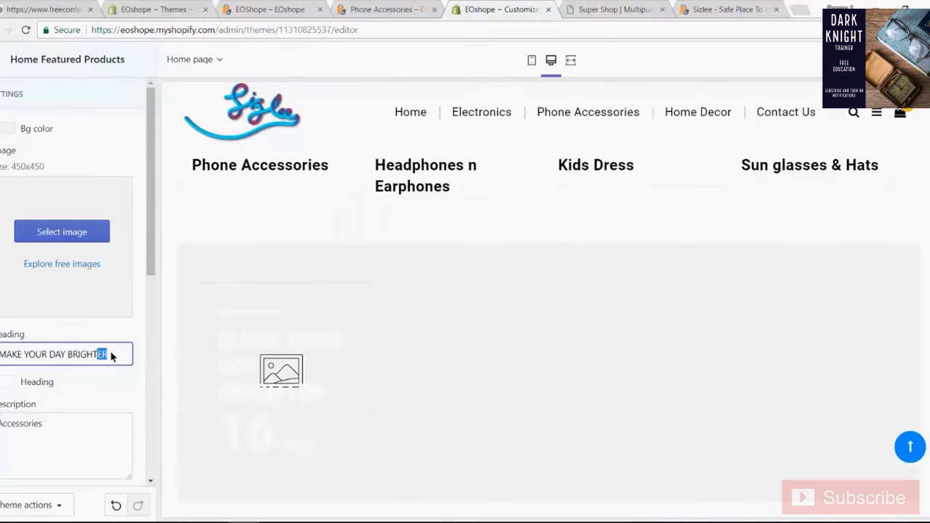
drag(115, 354, 2, 361)
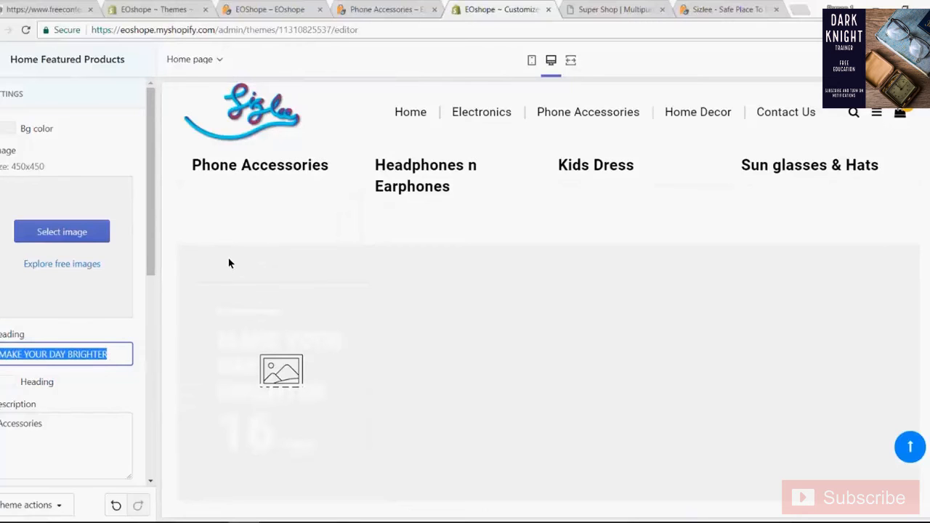
Step: Examine the Make Your Day Brighter featured products in the Super Shop demo and the matching Home Lightning section on sizlee.com
click(594, 6)
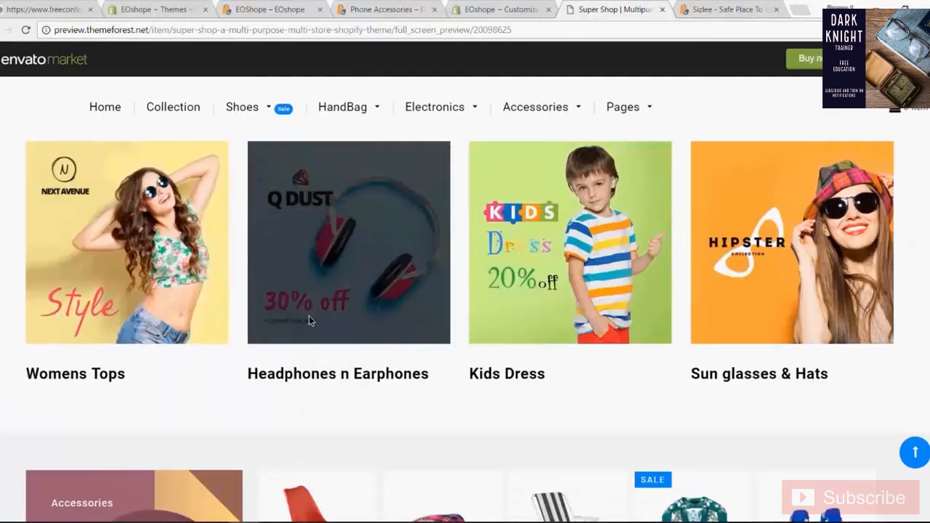
scroll(309, 320, down, 3)
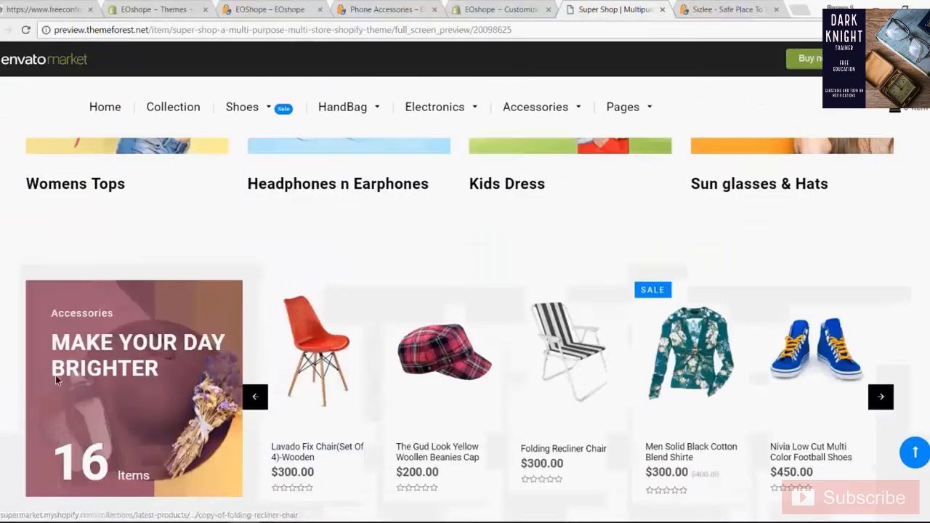
scroll(91, 375, down, 2)
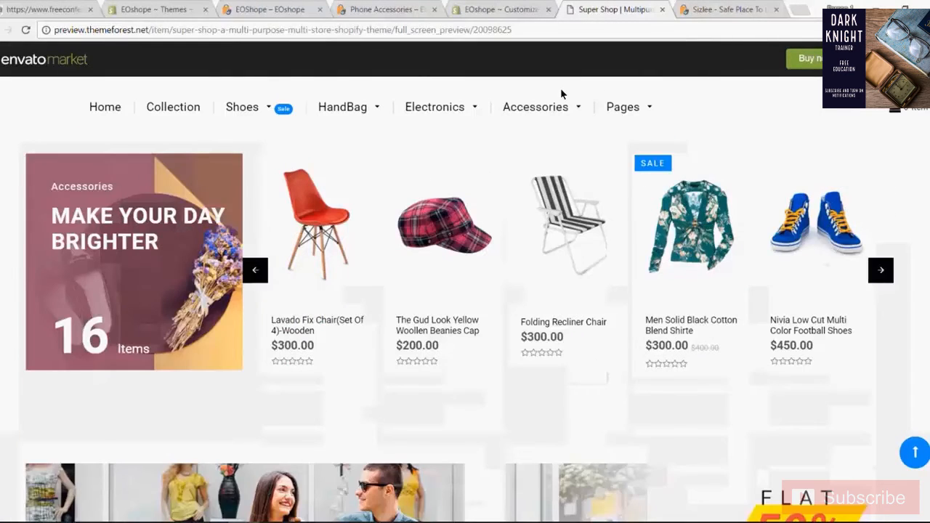
key(ctrl+Tab)
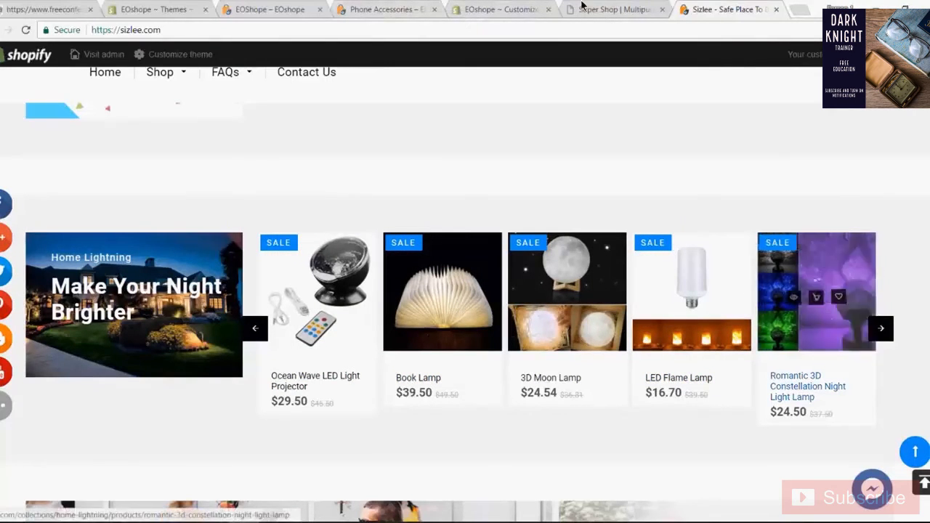
click(406, 13)
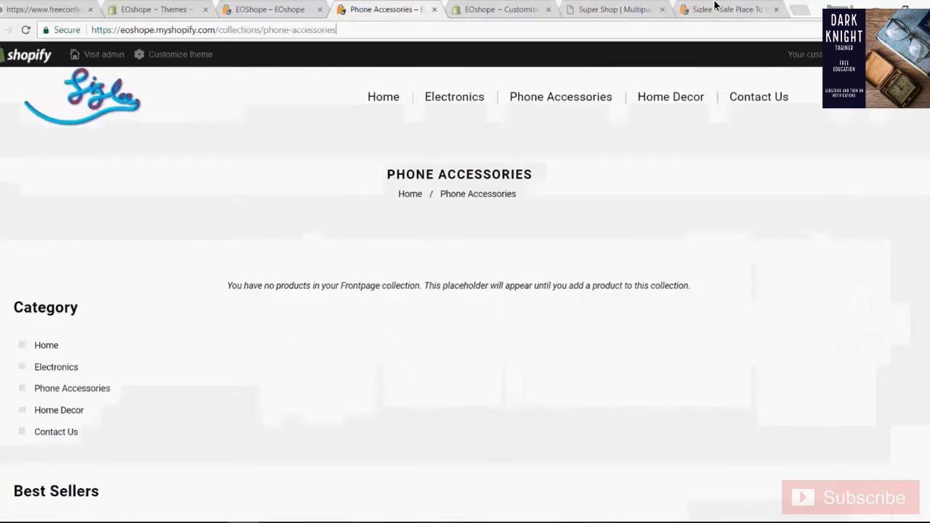
click(716, 9)
click(400, 9)
click(255, 6)
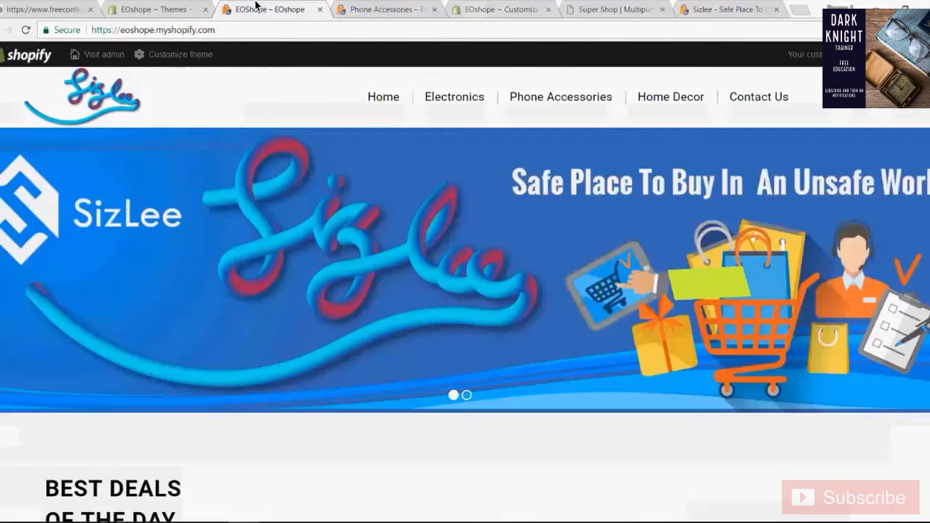
click(355, 11)
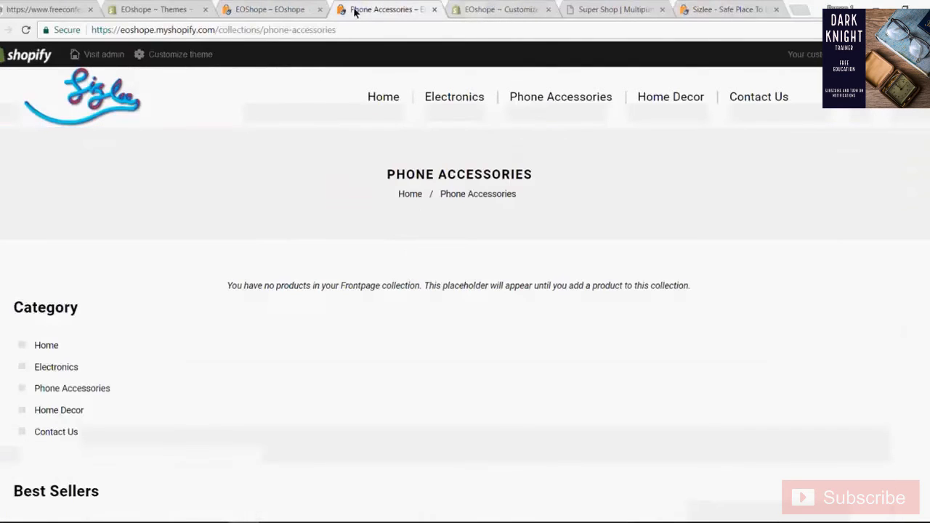
Step: Return to the theme editor and review the first Home Featured Products section's heading, description, number, link, collection and image alignment settings
click(453, 7)
scroll(116, 363, down, 5)
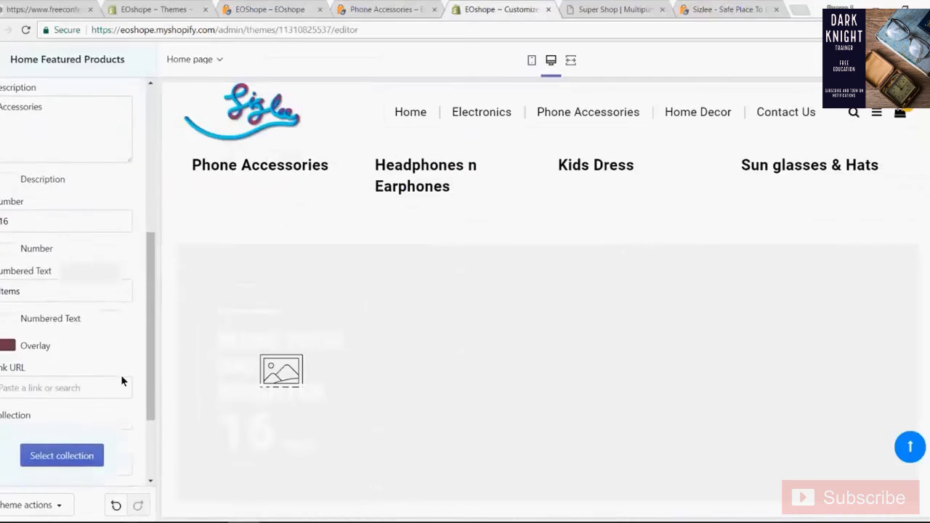
scroll(98, 304, down, 2)
scroll(96, 301, up, 6)
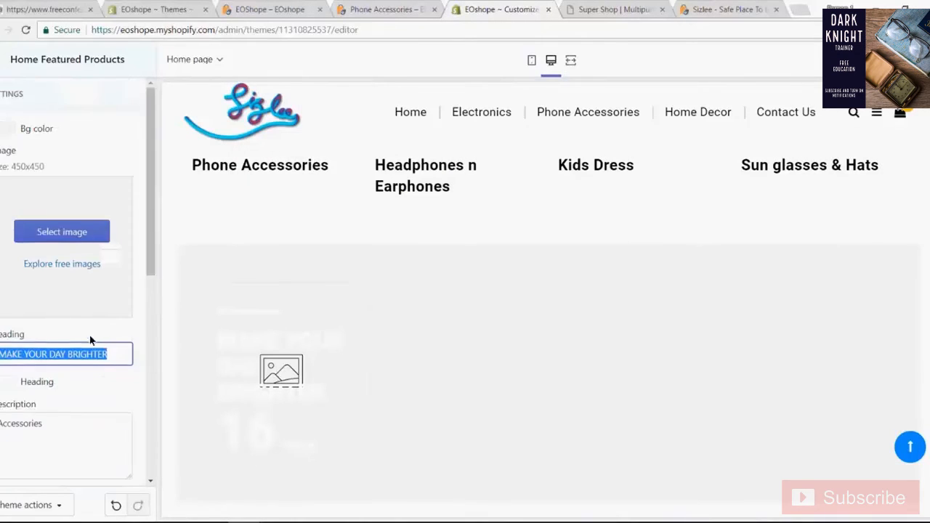
scroll(90, 341, down, 3)
drag(65, 237, 0, 234)
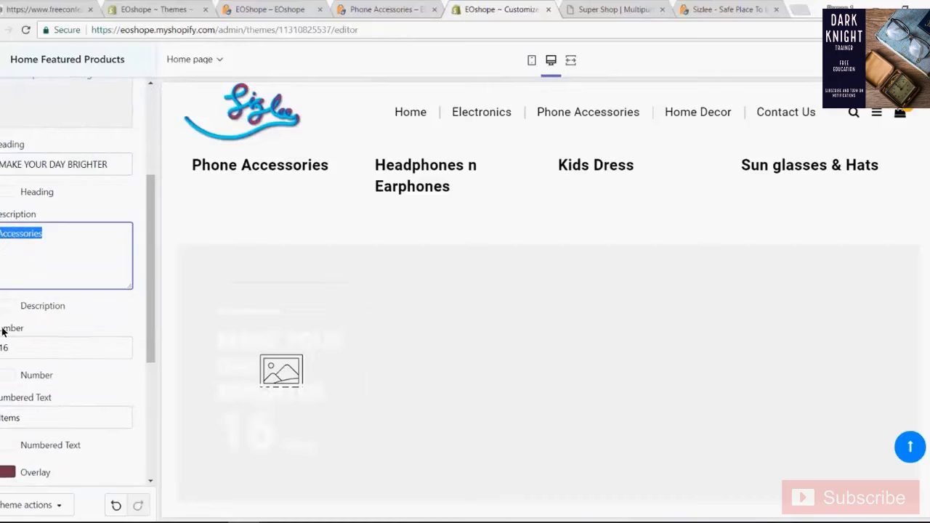
scroll(40, 330, down, 3)
key(Tab)
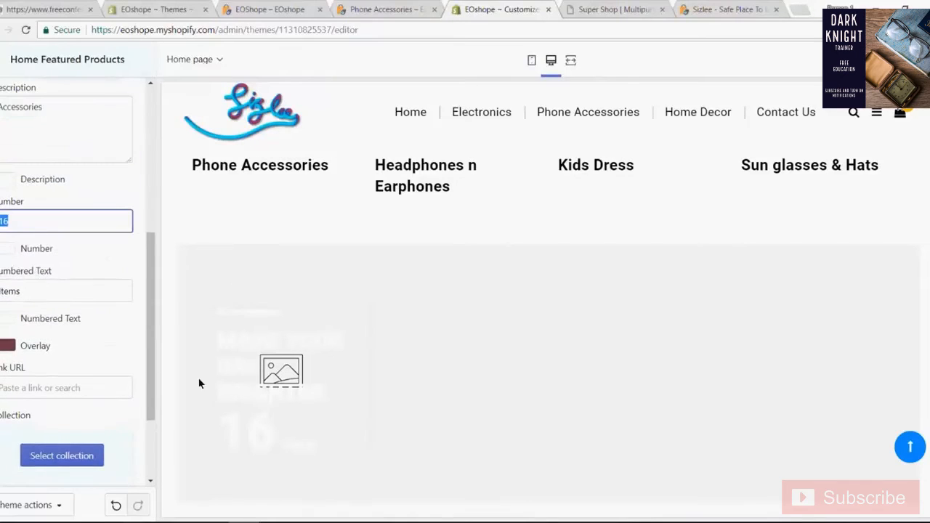
scroll(106, 368, down, 3)
click(49, 267)
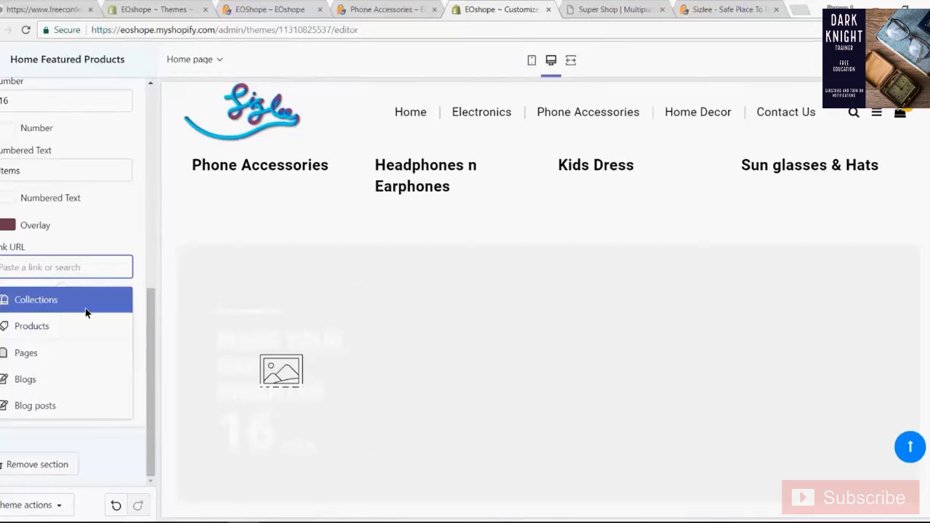
click(139, 397)
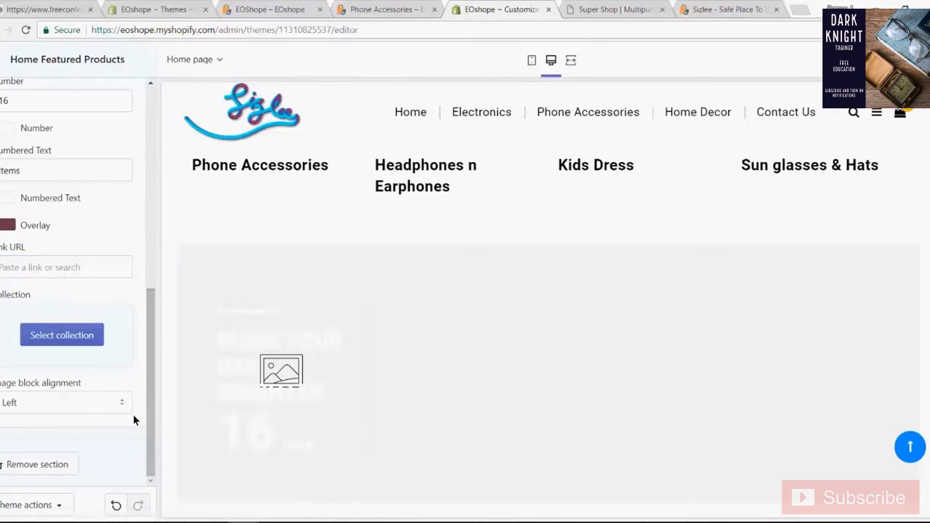
scroll(109, 327, up, 10)
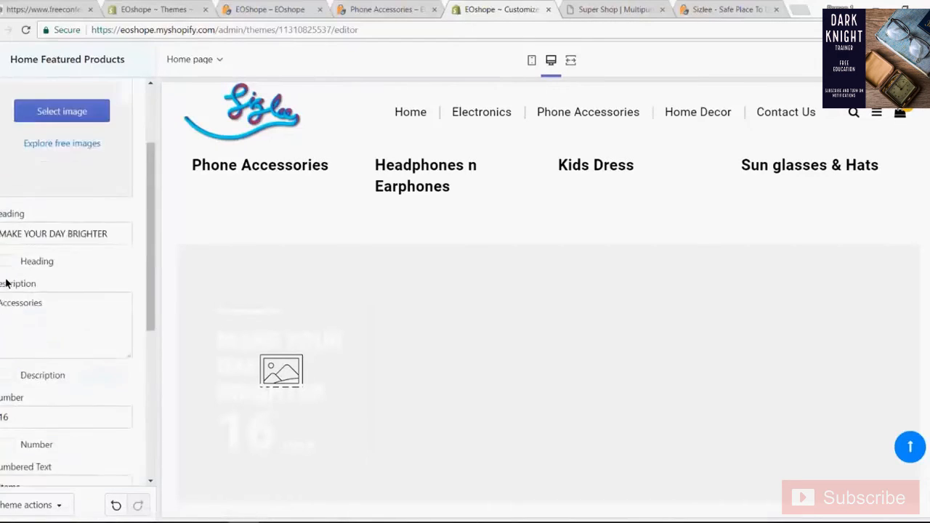
Step: Leave the Home Featured Products section and open the Wide banner section below it
click(1, 65)
scroll(67, 251, down, 2)
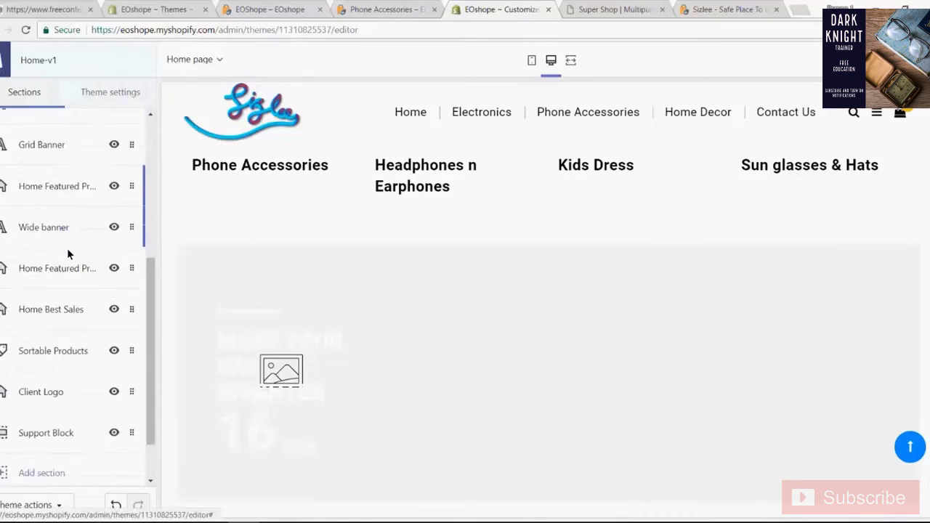
click(42, 184)
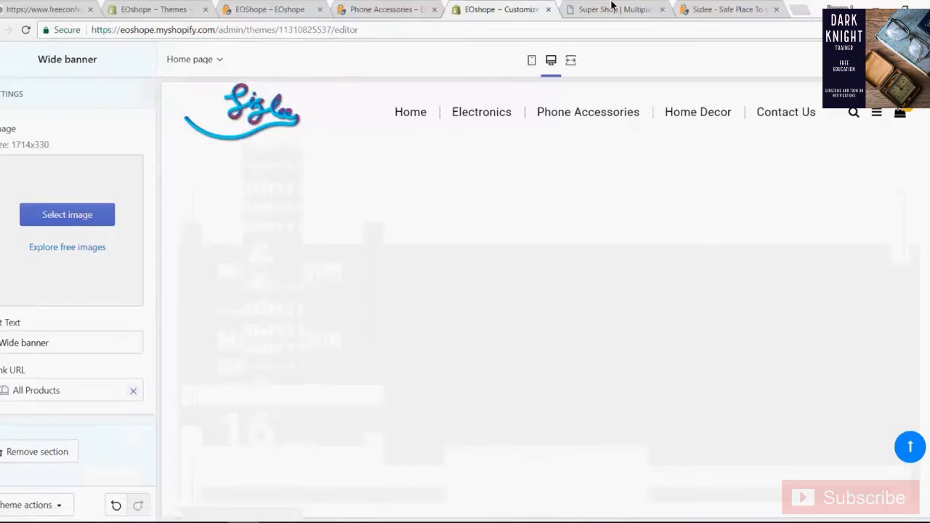
Step: Examine the Flat 50% Off wide banner in the Super Shop demo and its place below the Make Your Day Brighter products
click(611, 7)
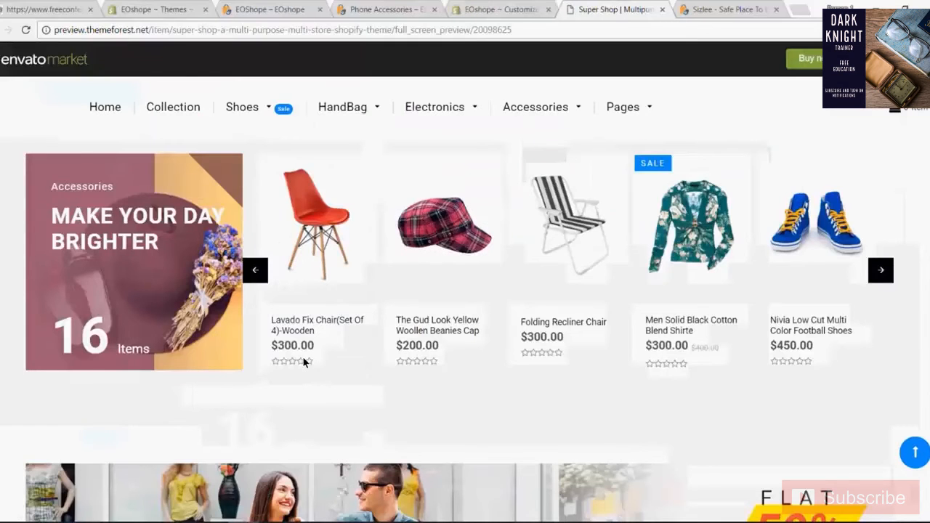
scroll(303, 356, down, 4)
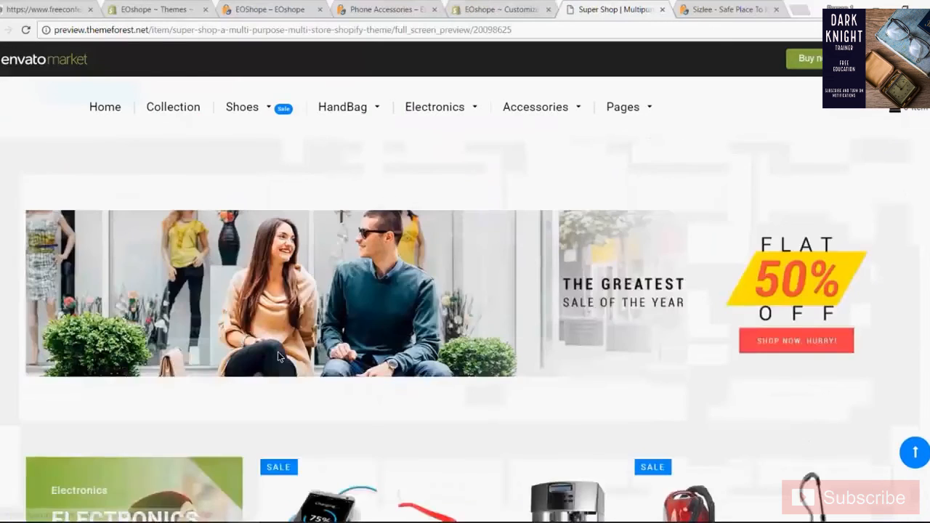
scroll(277, 354, up, 2)
scroll(273, 342, down, 2)
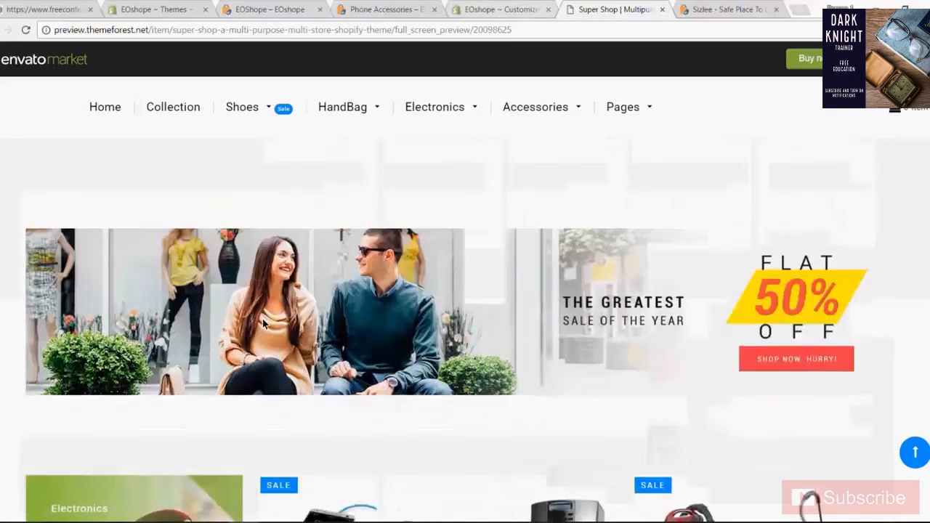
scroll(295, 374, up, 3)
scroll(296, 378, down, 1)
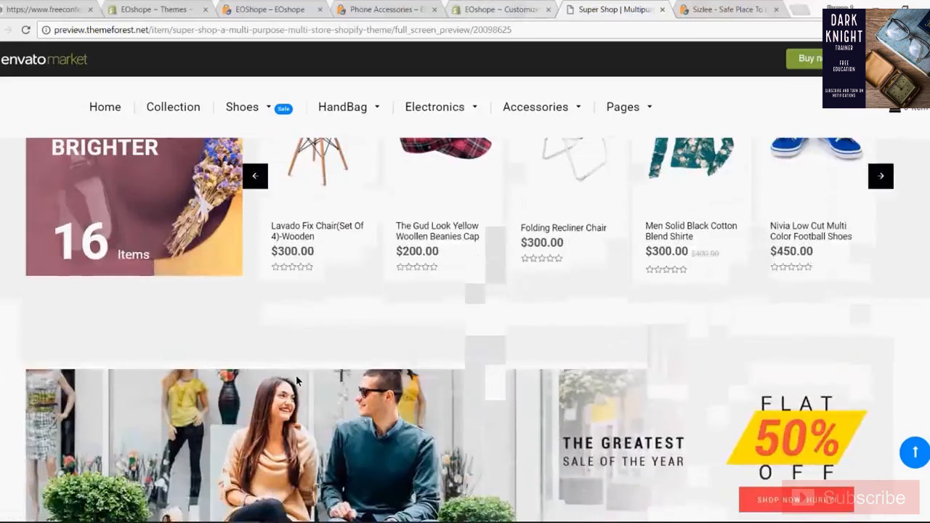
scroll(296, 375, down, 3)
scroll(296, 375, down, 1)
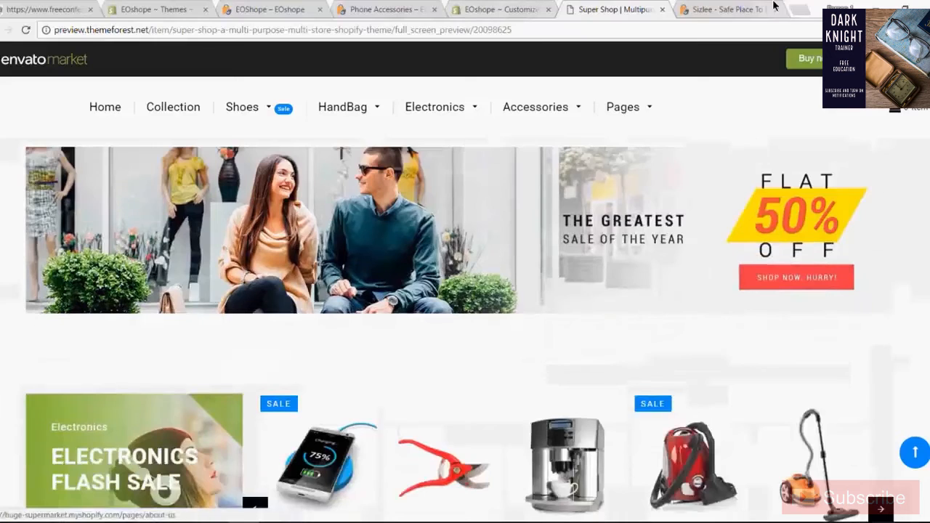
Step: Compare the Flat 50% Off wide banner on sizlee.com with the one in the Super Shop demo
click(770, 7)
scroll(332, 315, down, 1)
scroll(332, 315, down, 4)
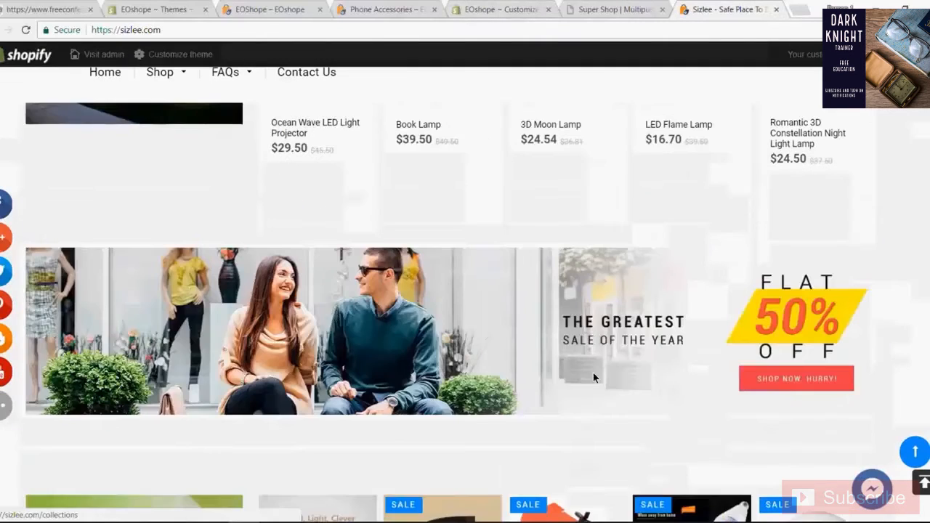
scroll(587, 372, up, 1)
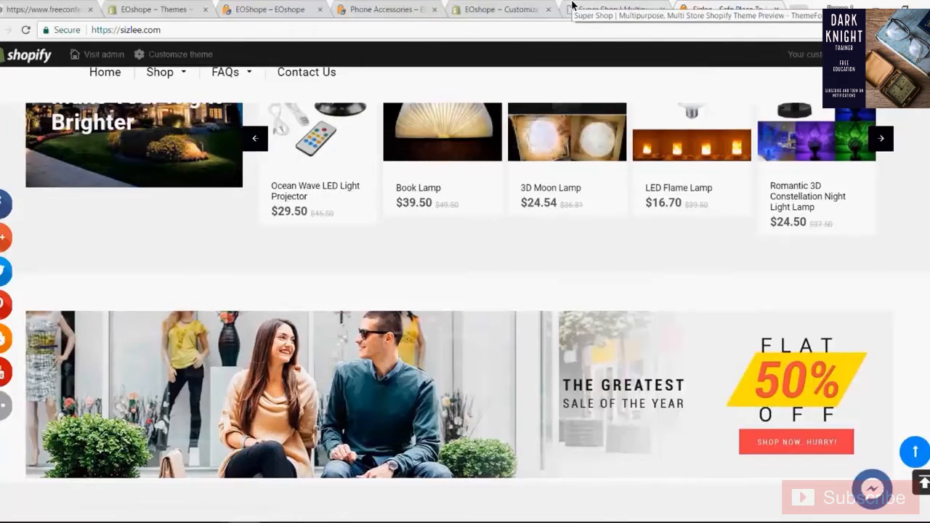
click(573, 6)
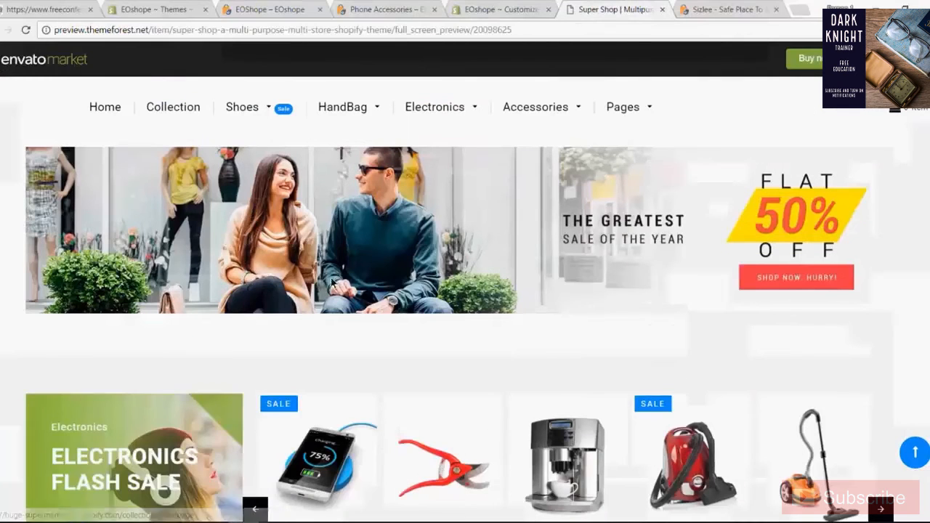
click(732, 10)
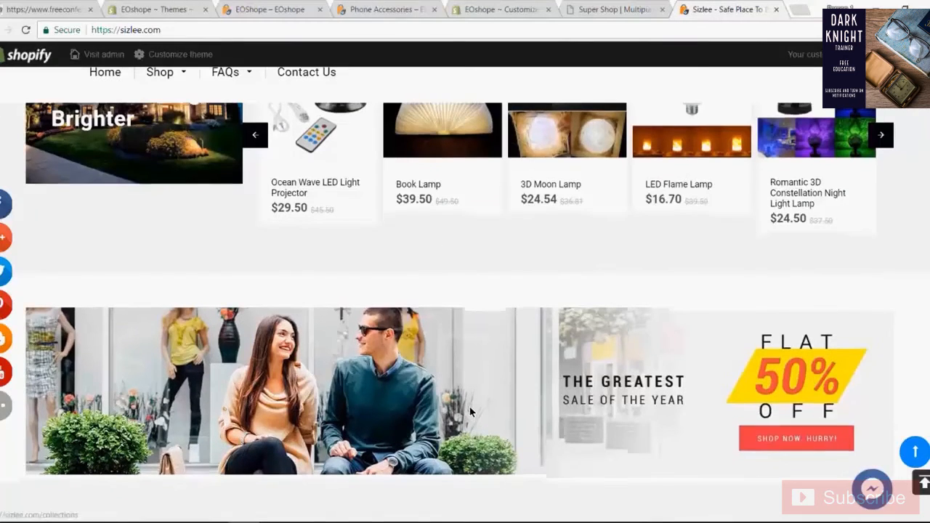
Step: Compare the Electronics Flash Sale products below the wide banner on sizlee.com with those in the Super Shop demo
scroll(470, 411, down, 2)
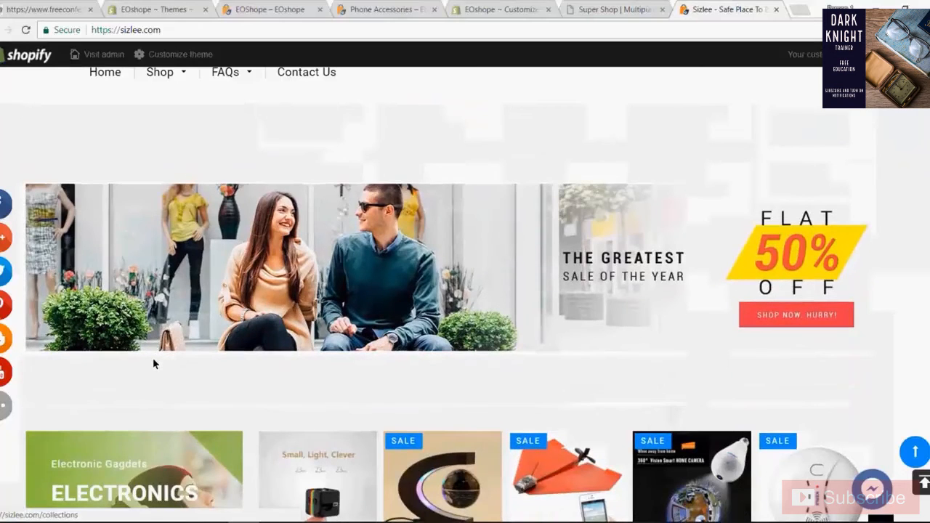
scroll(152, 358, down, 2)
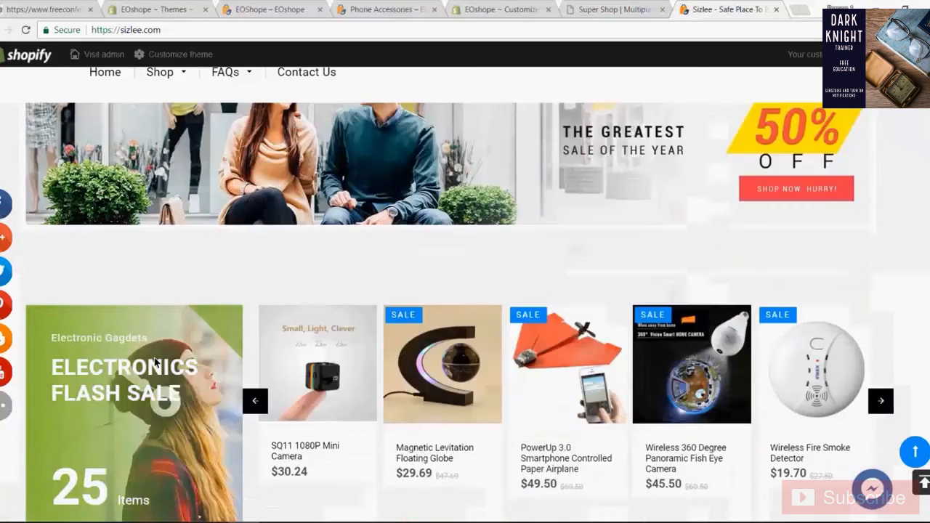
key(ctrl+shift+Tab)
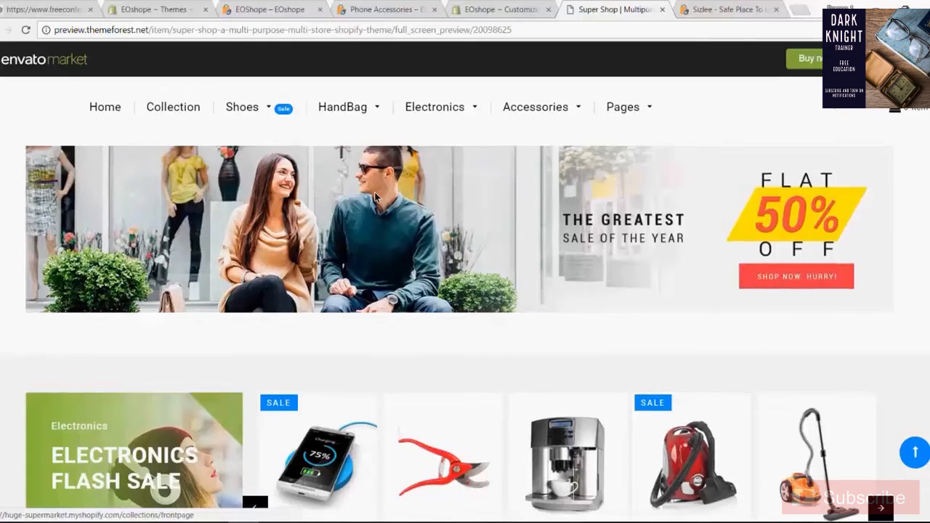
scroll(375, 196, down, 2)
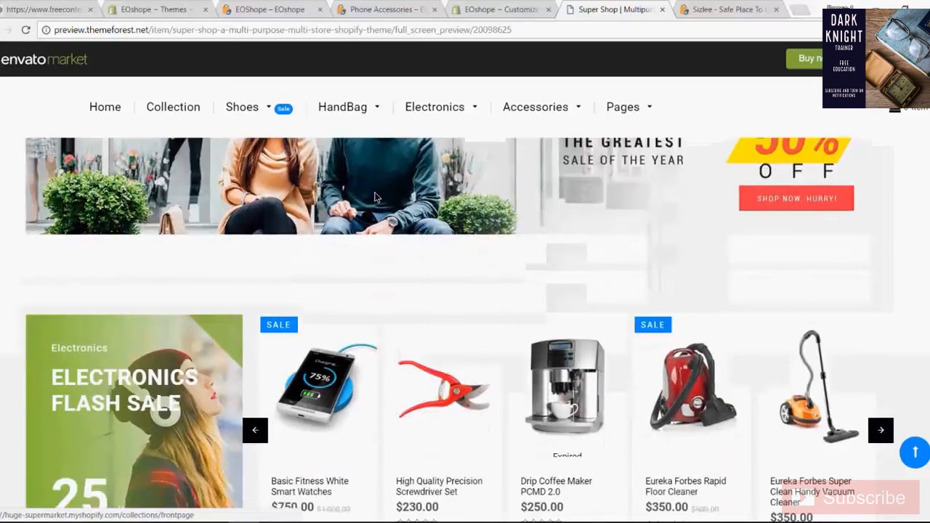
scroll(375, 196, up, 2)
click(704, 7)
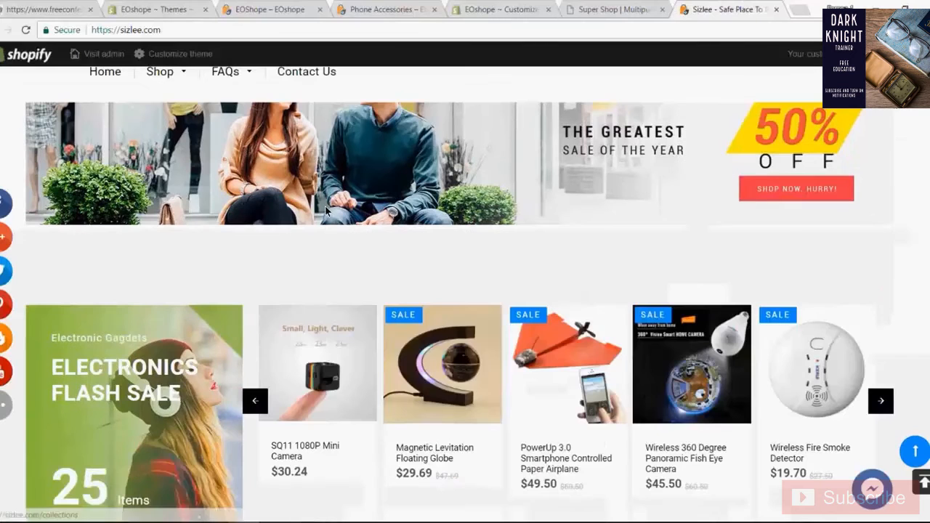
scroll(324, 210, down, 2)
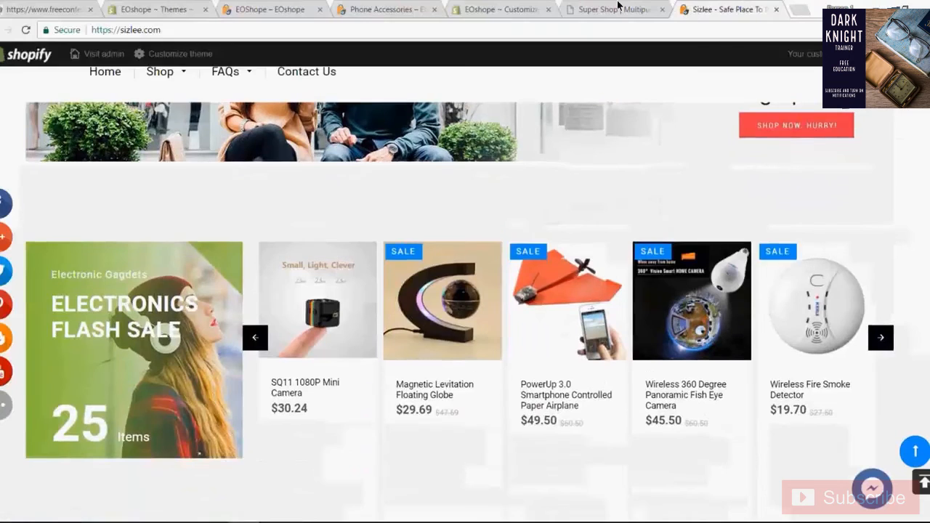
Step: Return to the theme editor and remove the All Products link from the wide banner, leaving its link URL empty
click(618, 6)
click(502, 9)
scroll(213, 338, down, 4)
scroll(254, 305, up, 4)
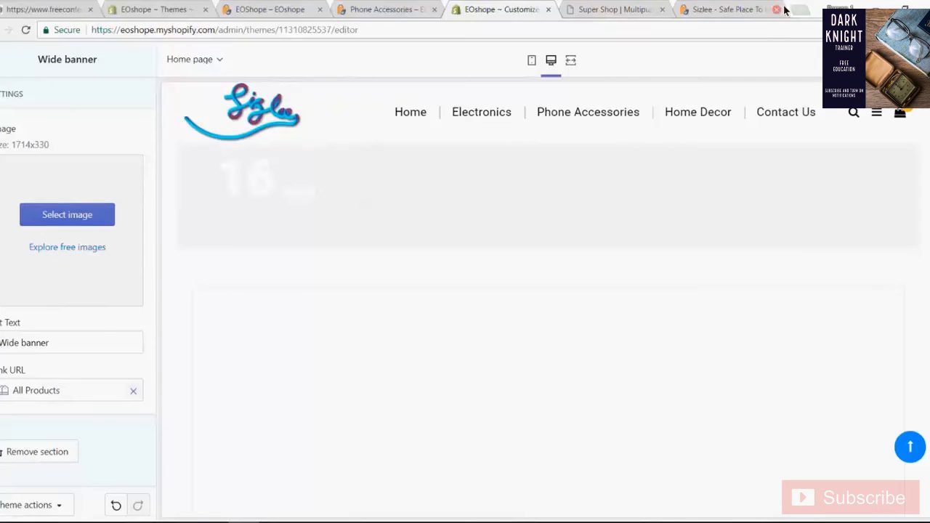
triple_click(72, 342)
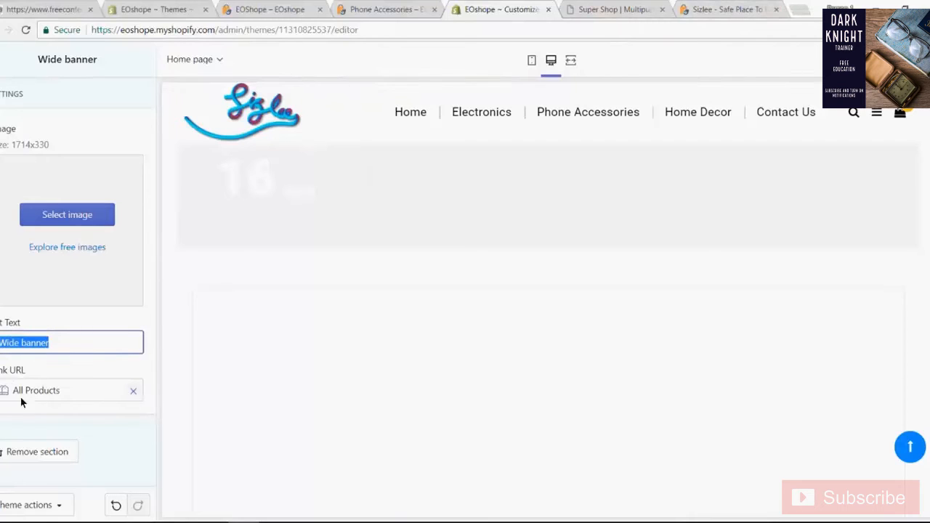
click(74, 398)
click(125, 393)
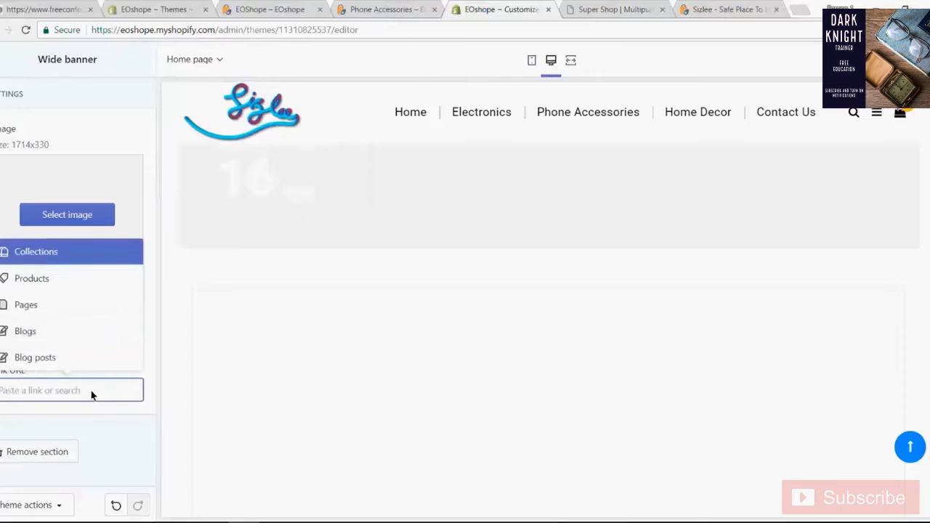
click(100, 438)
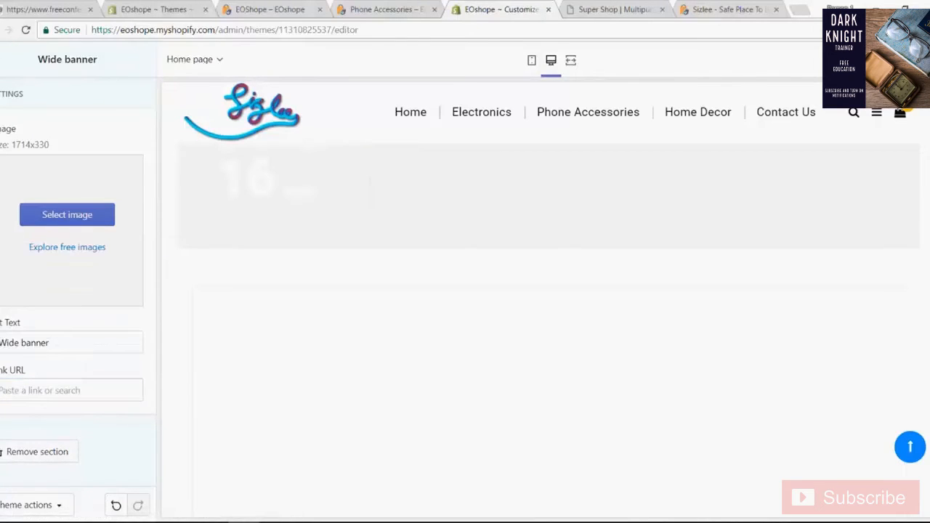
Step: Open the Sortable Products section's settings, and check on sizlee.com which sections follow the wide banner
click(2, 59)
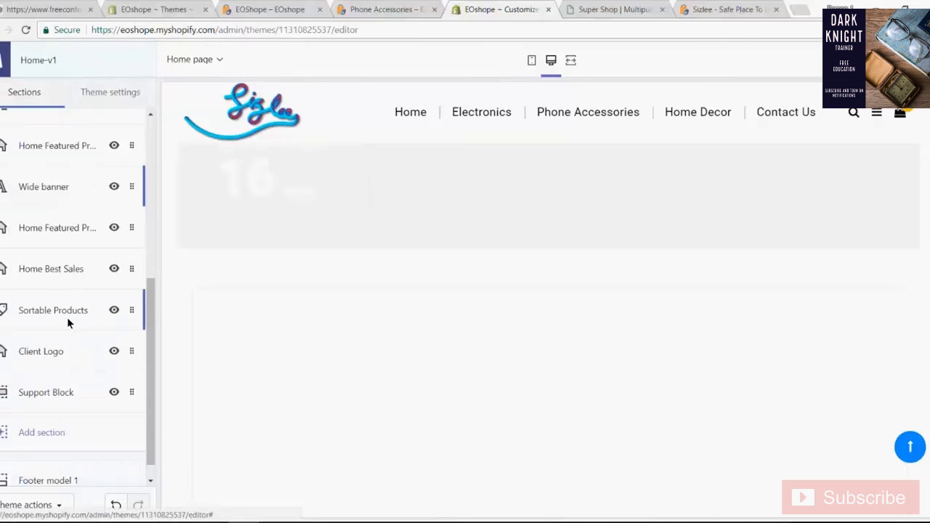
click(67, 313)
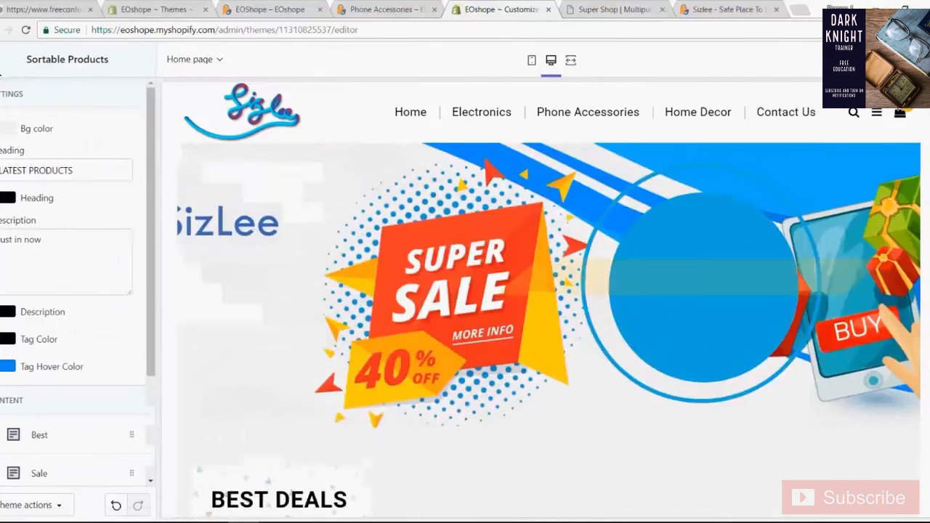
click(603, 9)
click(685, 9)
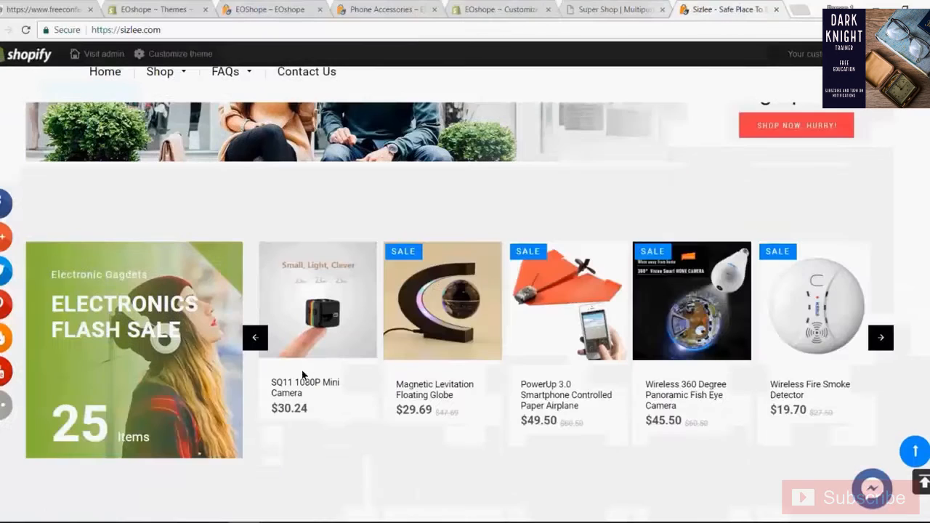
scroll(297, 352, down, 6)
scroll(298, 358, up, 5)
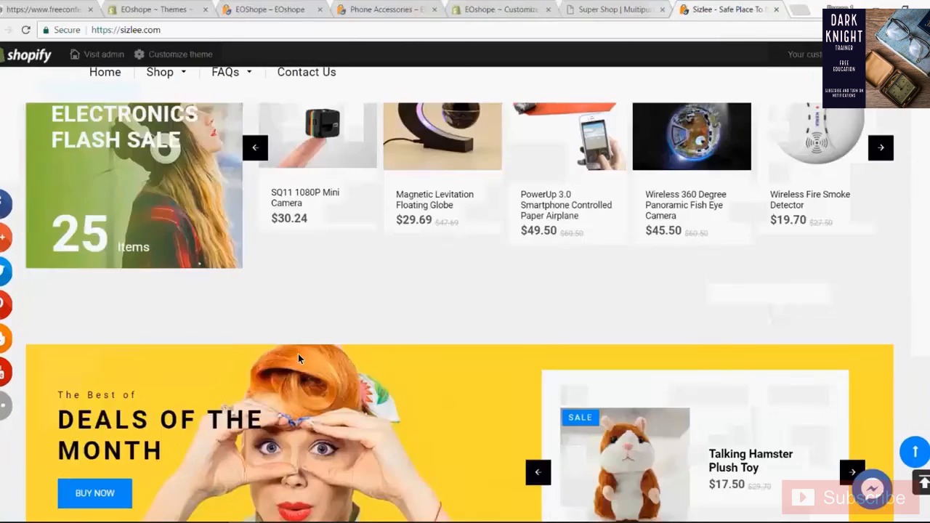
Step: Open the Home Featured Products section below Wide banner in the theme editor, and examine the matching Electronics Flash Sale section on sizlee.com
click(500, 8)
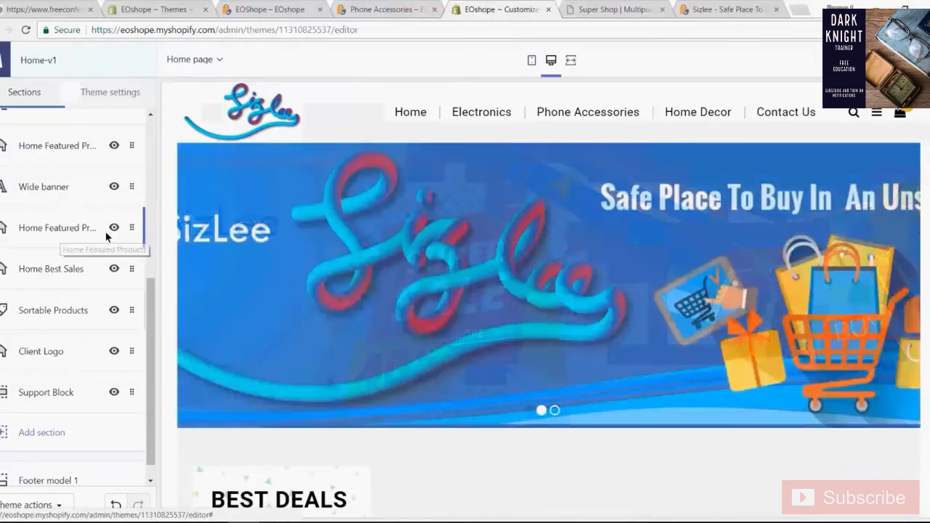
click(106, 233)
click(727, 9)
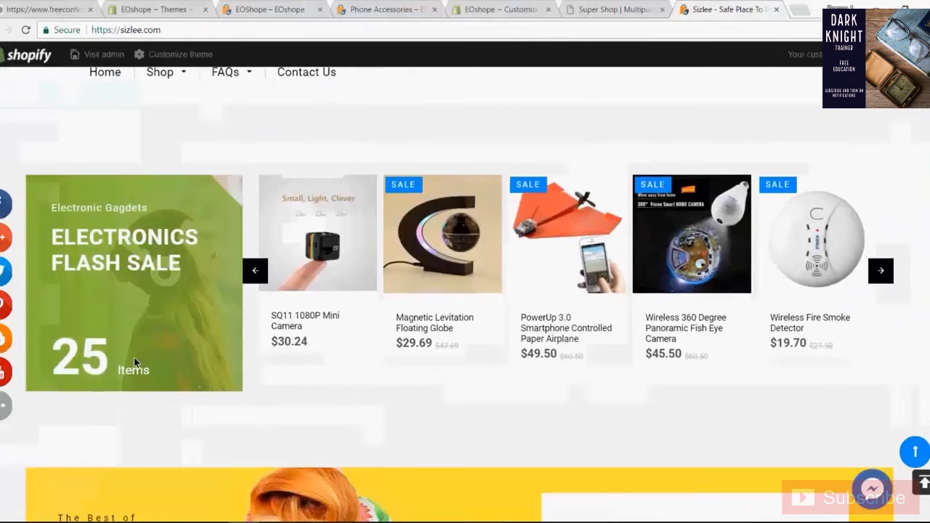
scroll(134, 358, down, 2)
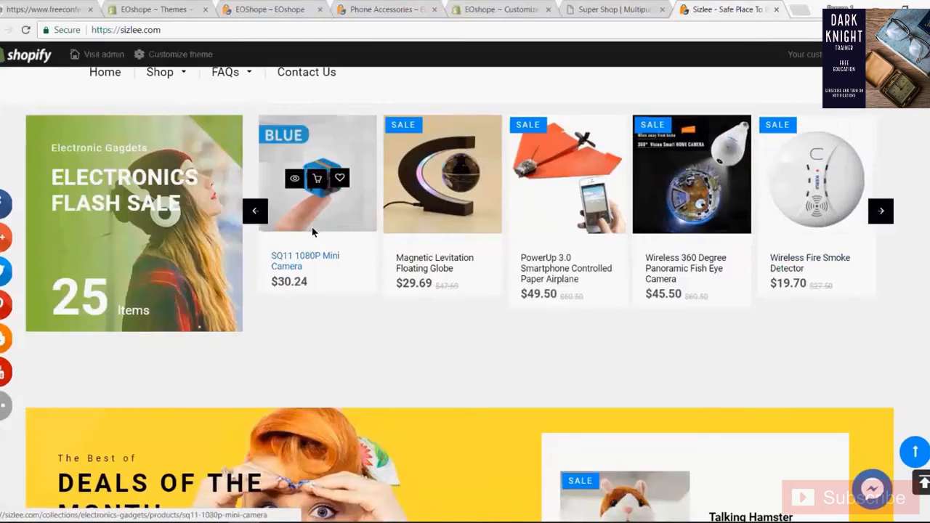
Step: Check the Deals of the Month banner on sizlee.com, and open the matching Home Best Sales section in the theme editor
scroll(312, 229, down, 1)
scroll(310, 240, down, 3)
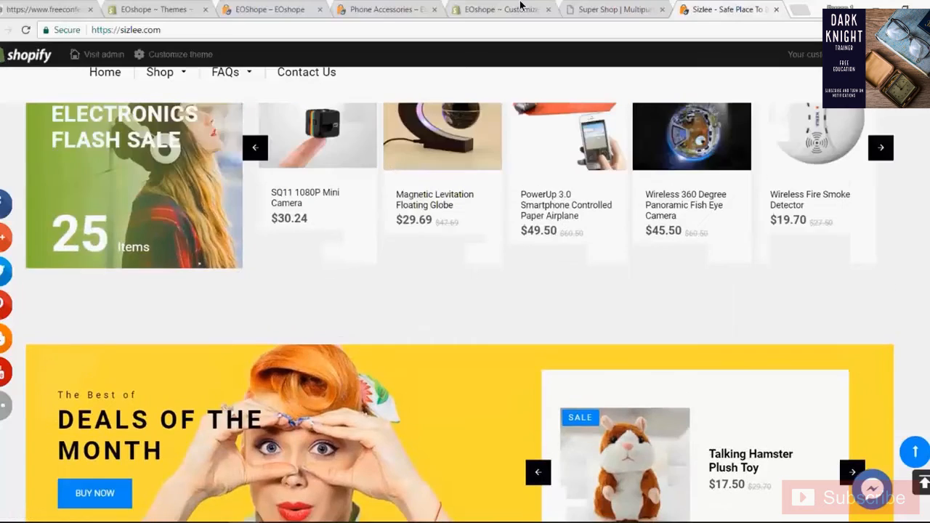
click(520, 9)
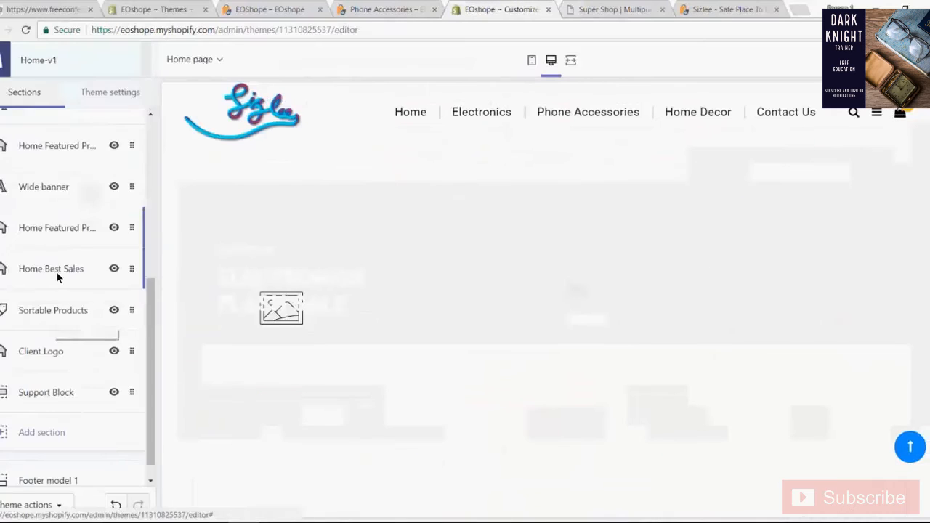
click(56, 271)
scroll(79, 341, down, 3)
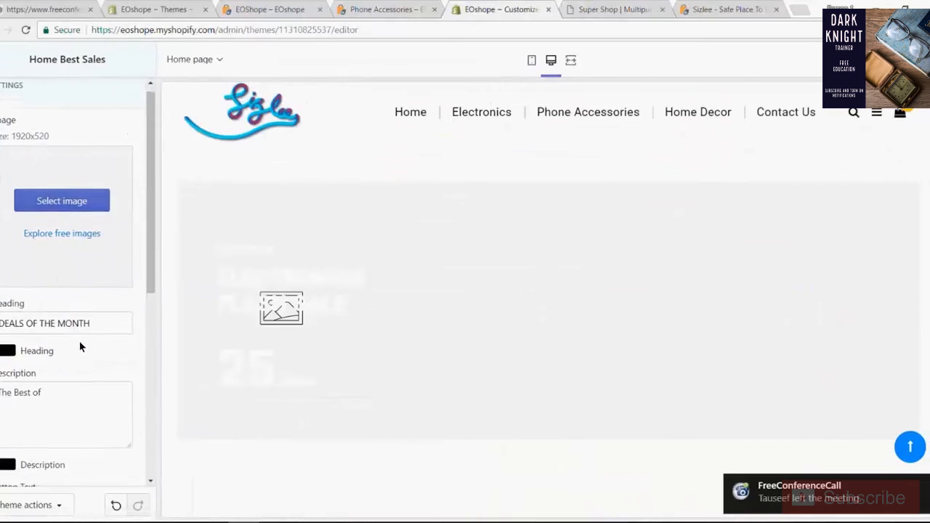
triple_click(73, 205)
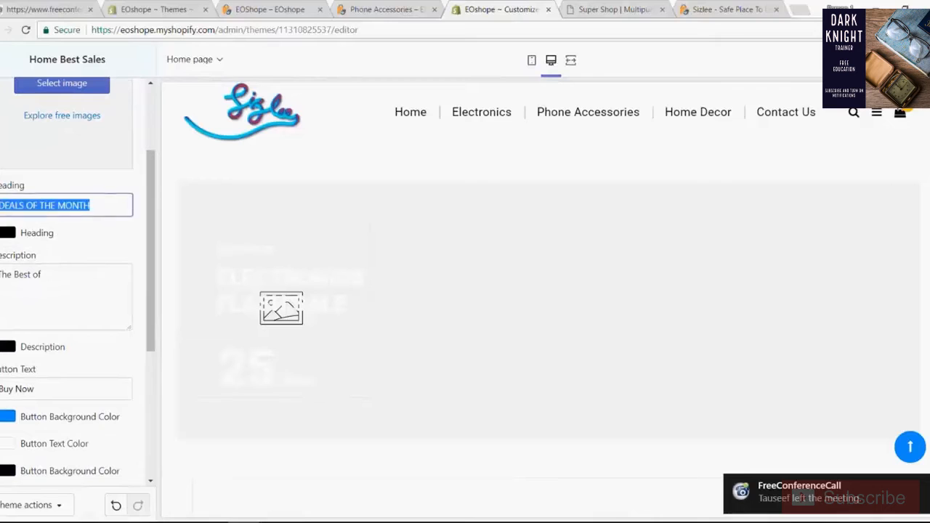
Step: Compare the Deals of the Month banner in the Super Shop demo with the one on sizlee.com
click(619, 9)
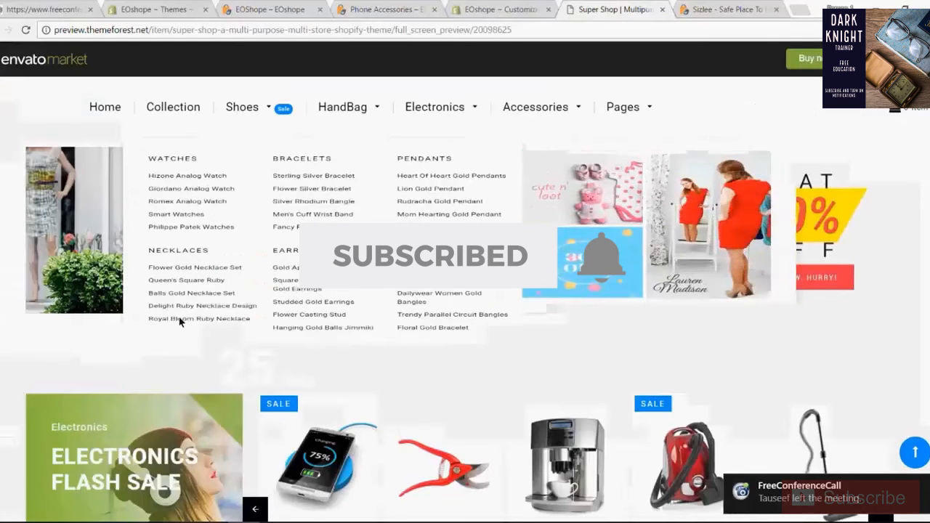
scroll(244, 334, down, 3)
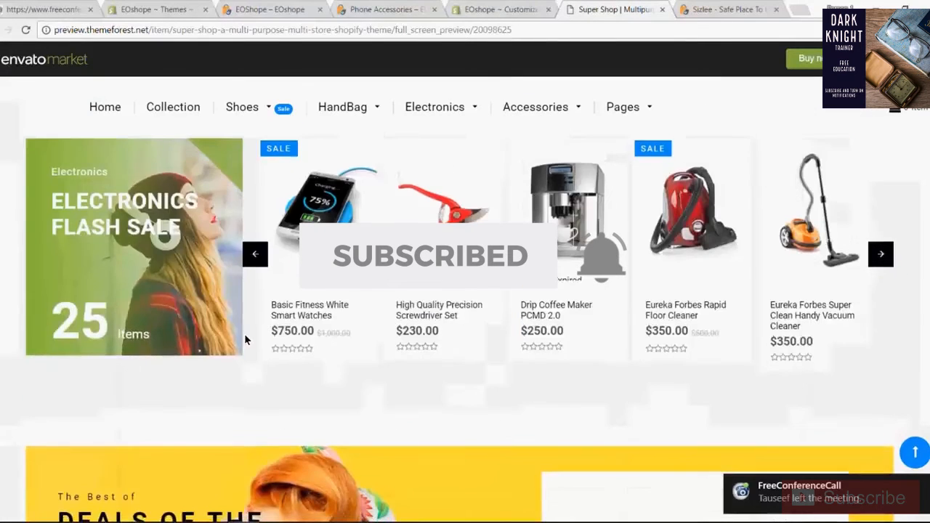
scroll(244, 333, down, 4)
click(727, 9)
scroll(398, 409, down, 3)
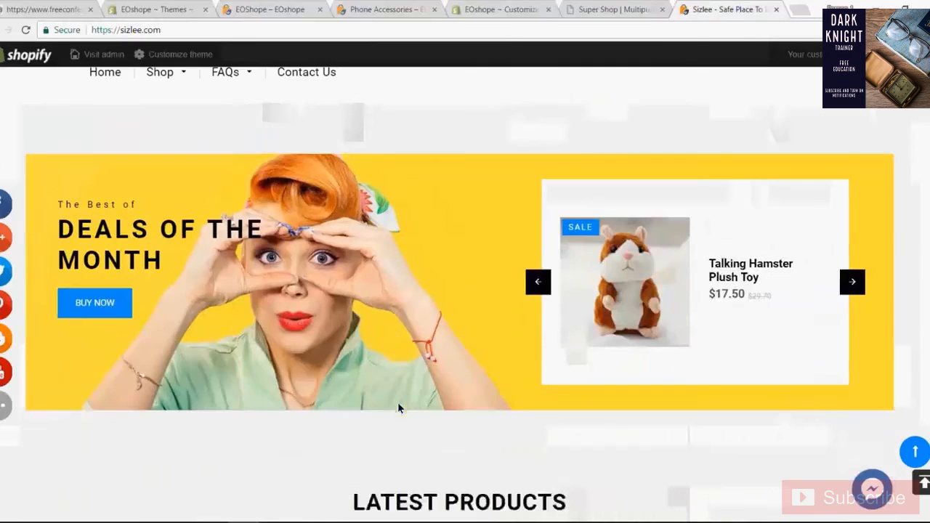
scroll(358, 315, down, 2)
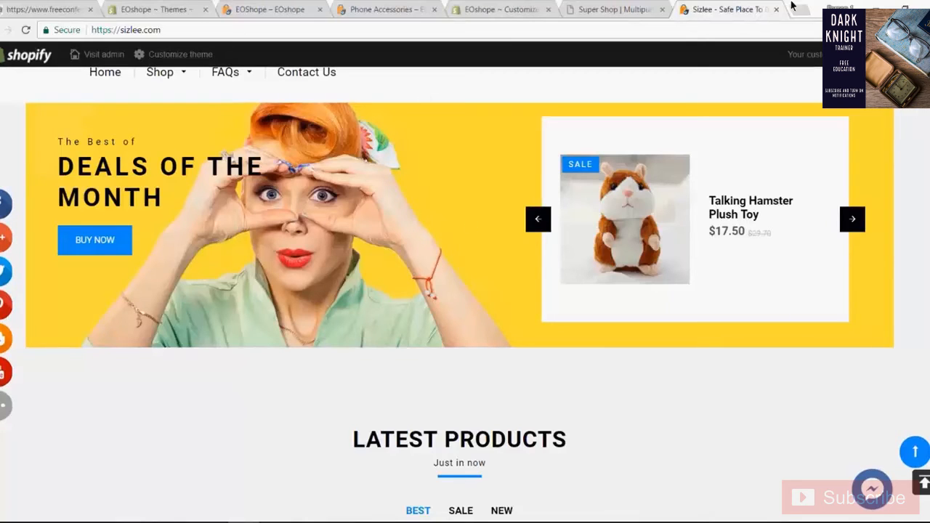
Step: Return to the theme editor and review the Home Best Sales description, button, color, link URL and collection settings
click(614, 13)
click(494, 10)
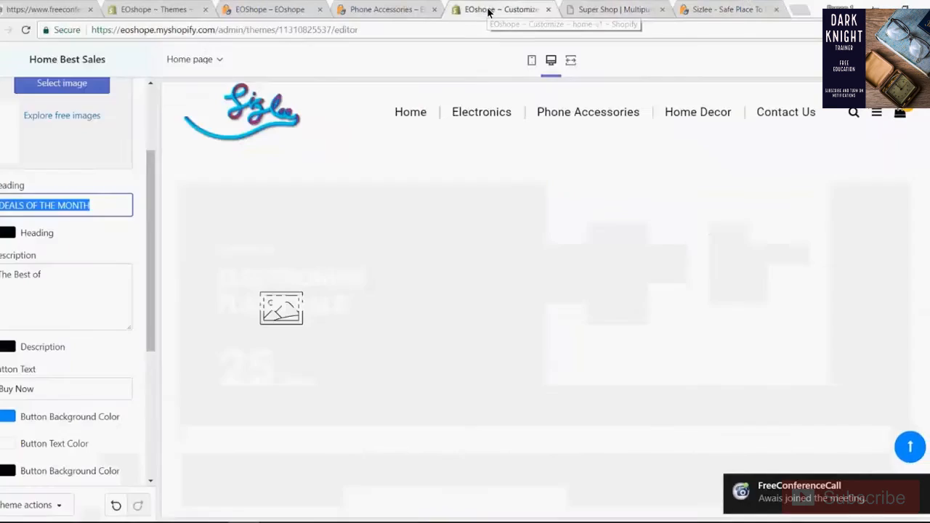
triple_click(63, 319)
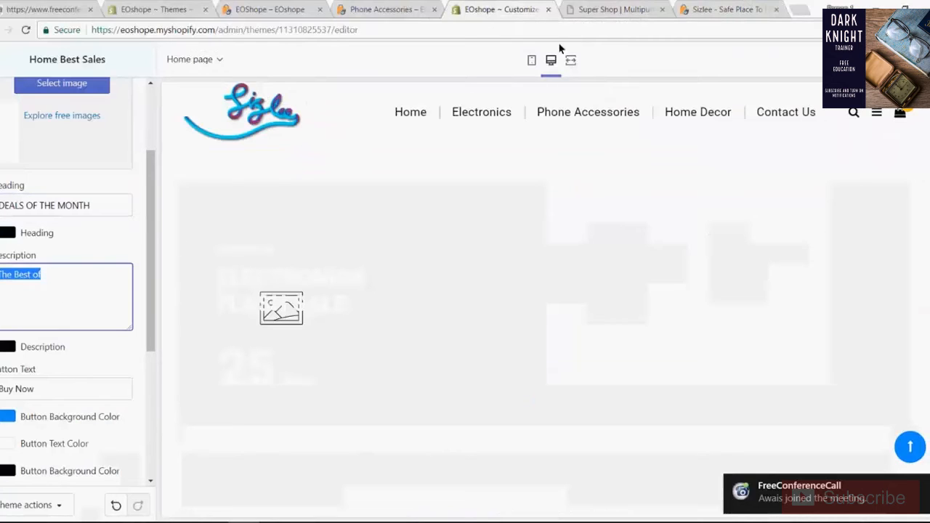
click(592, 8)
click(501, 9)
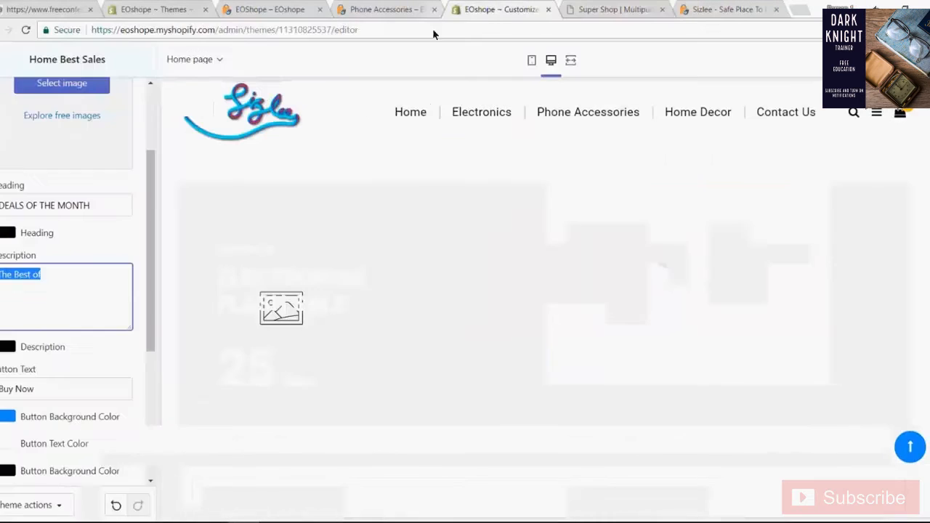
scroll(84, 409, down, 3)
scroll(73, 373, down, 4)
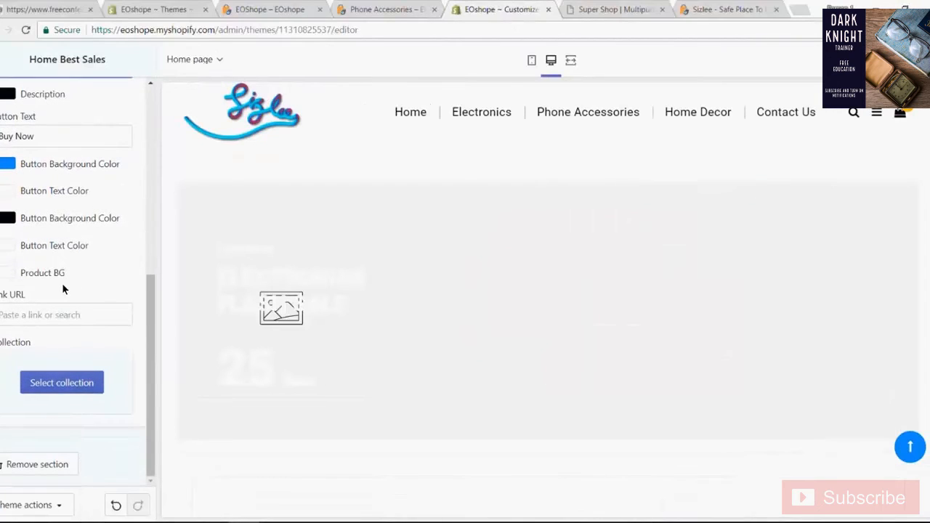
scroll(63, 284, up, 3)
Step: Open the Sortable Products section's settings and look through the home page preview down to the support block
click(1, 60)
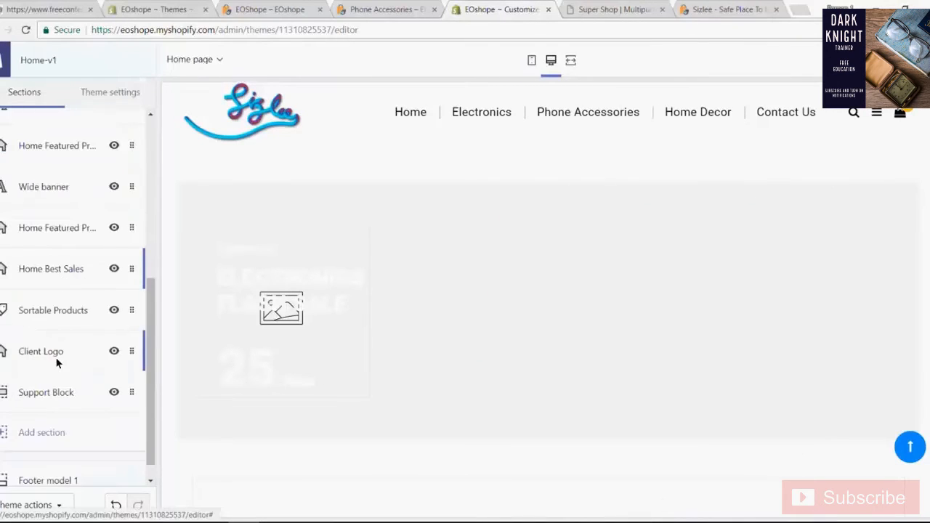
scroll(61, 342, down, 1)
click(65, 285)
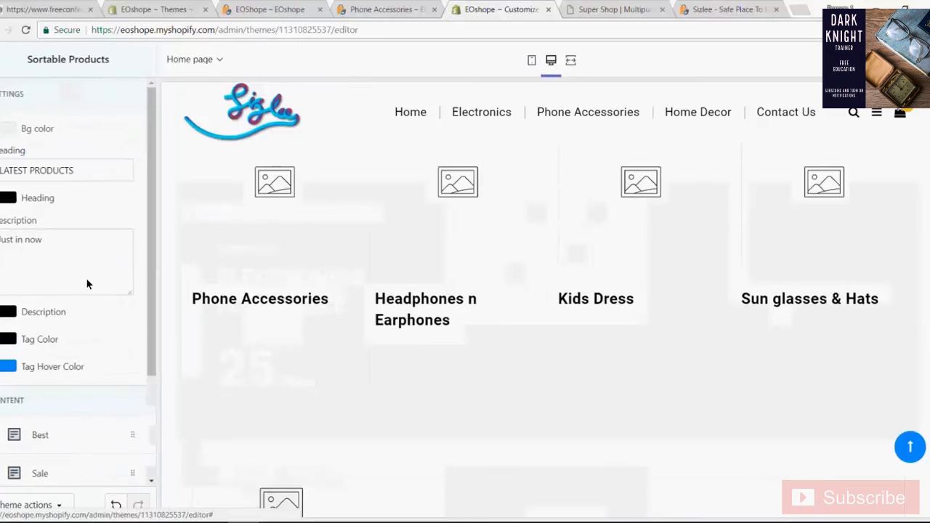
scroll(304, 361, down, 2)
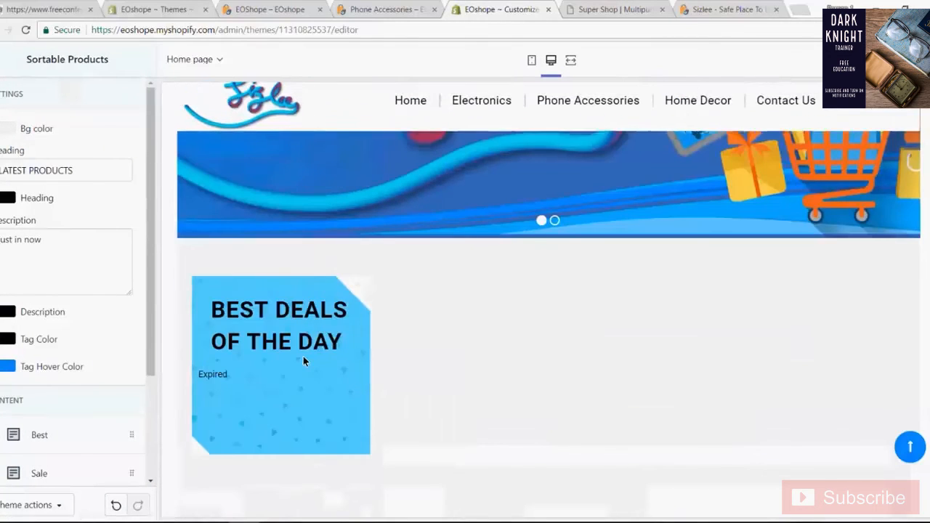
scroll(303, 367, down, 5)
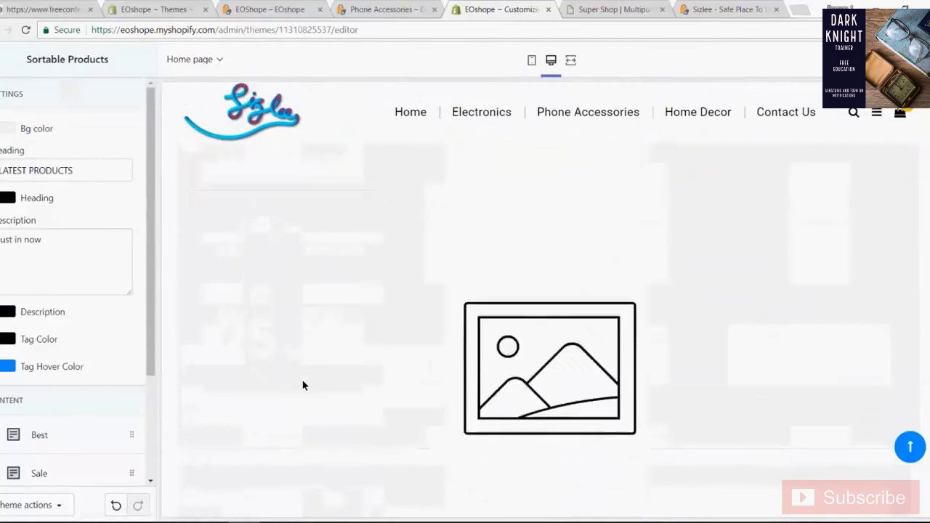
scroll(304, 381, down, 6)
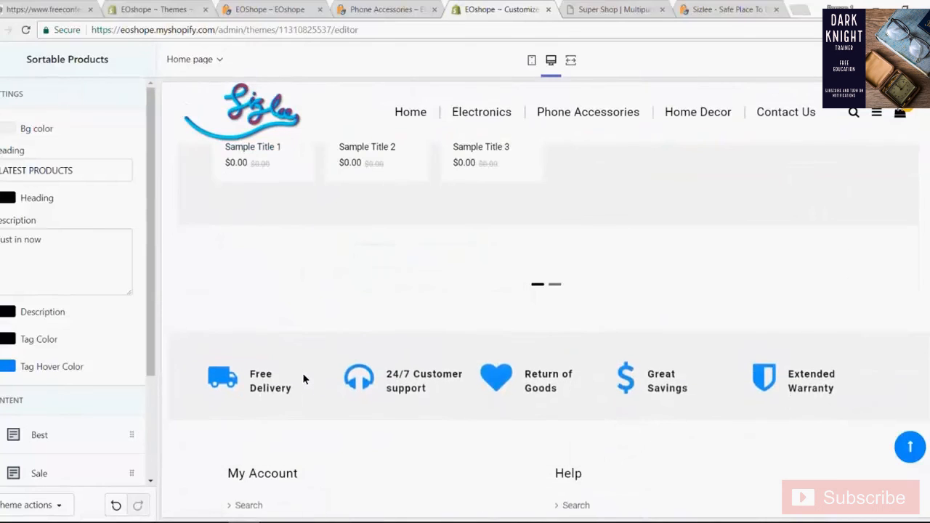
Step: Examine the Latest Products section in the Super Shop demo, switching between its Best, Sale and New product groups
click(628, 6)
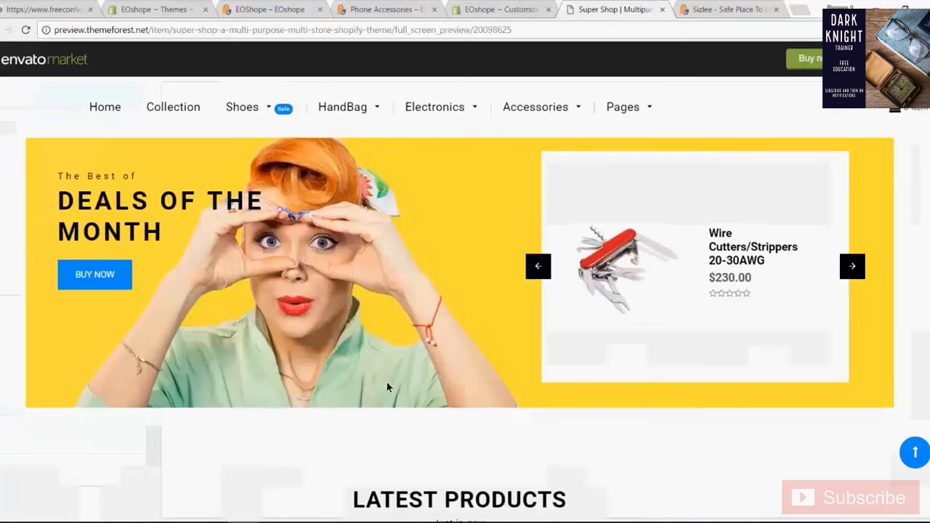
scroll(375, 384, down, 6)
scroll(370, 371, down, 4)
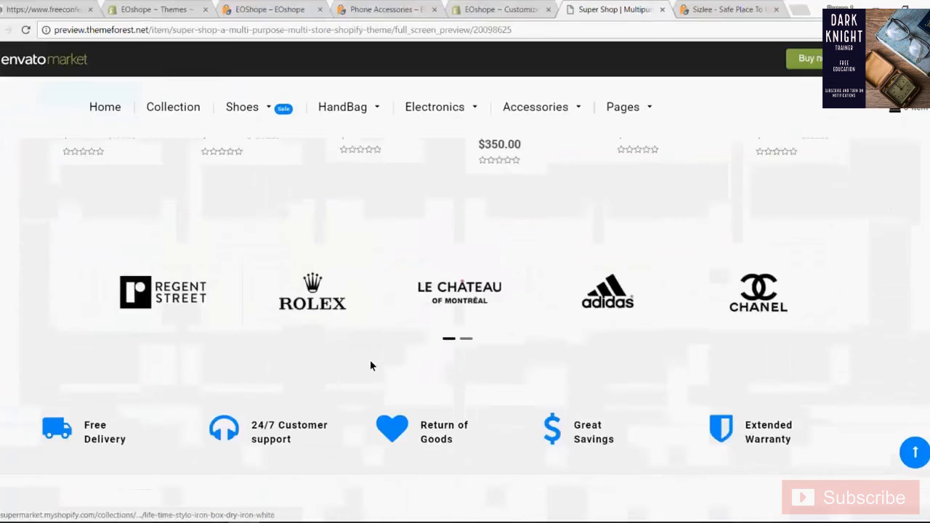
scroll(370, 364, up, 5)
scroll(375, 344, down, 1)
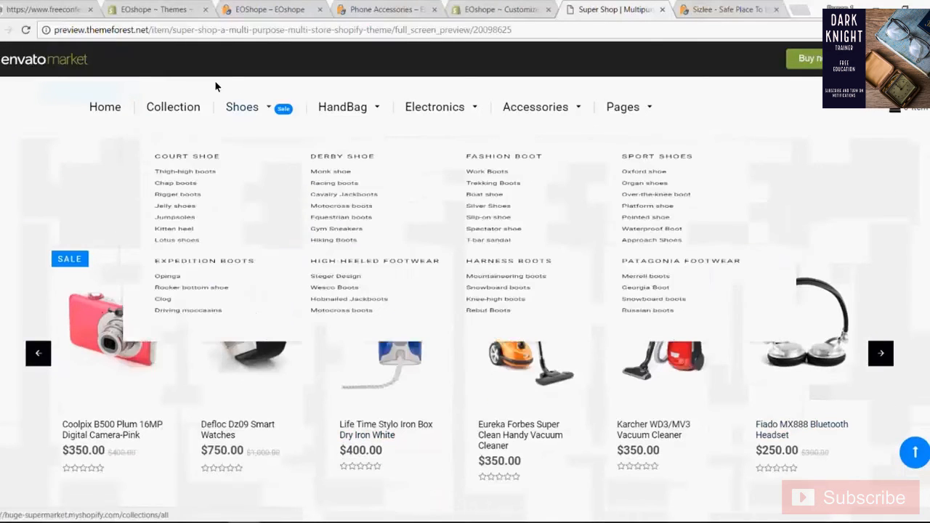
scroll(519, 198, down, 1)
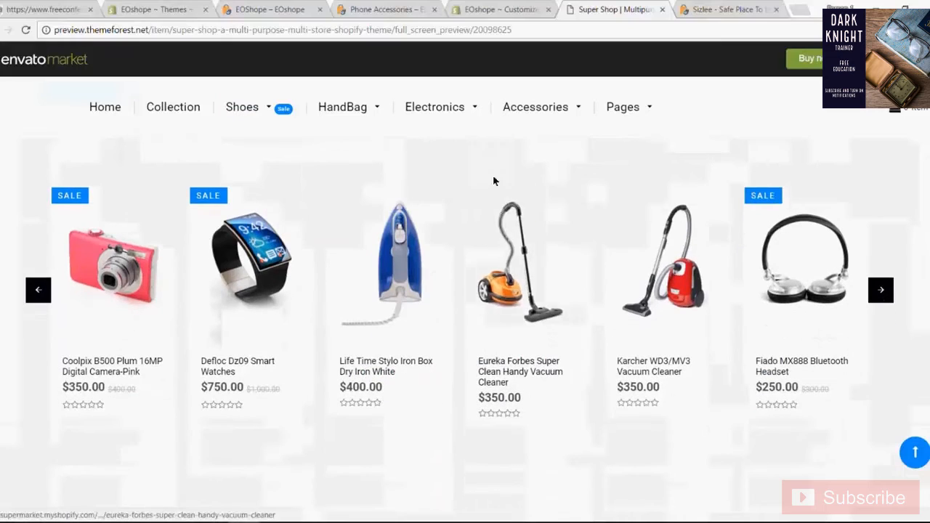
scroll(479, 181, up, 1)
click(506, 200)
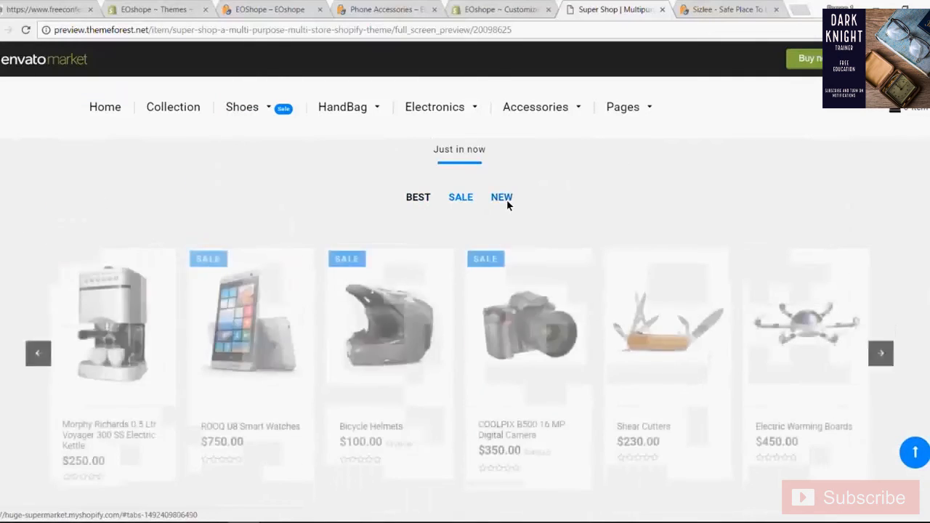
click(432, 198)
click(461, 198)
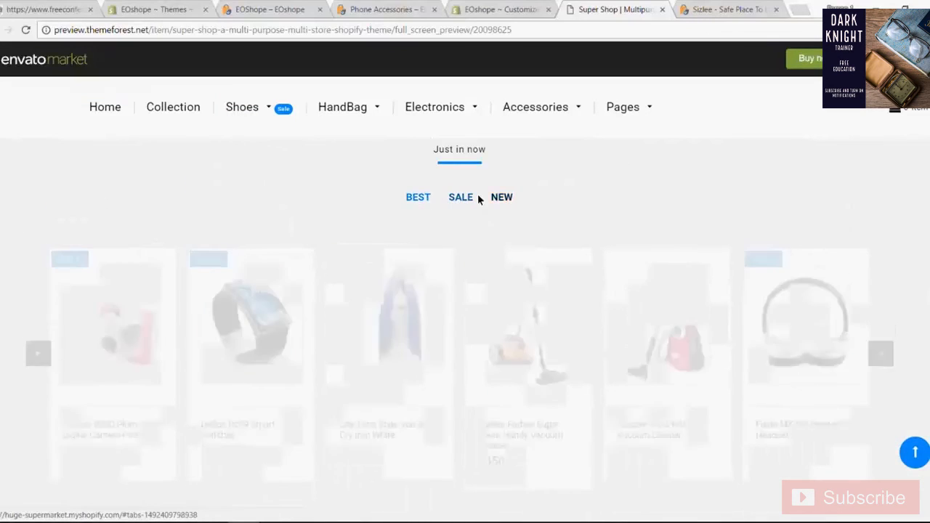
Step: Examine the Latest Products section on sizlee.com, viewing its Sale and New product groups
click(694, 9)
scroll(269, 288, down, 5)
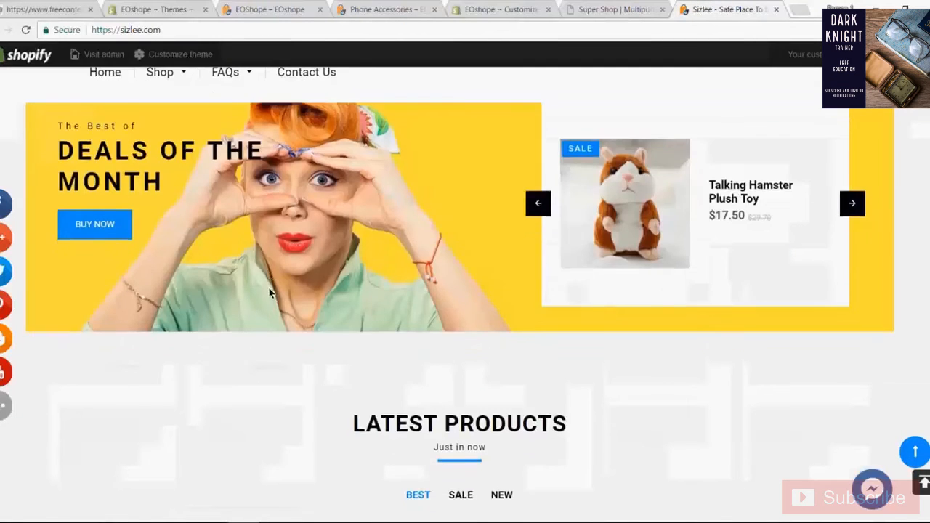
scroll(268, 282, down, 2)
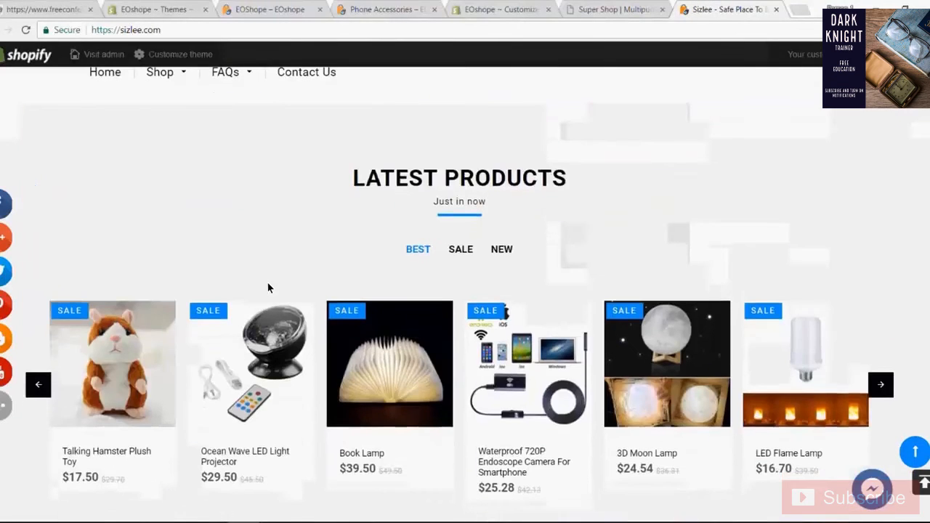
scroll(267, 279, up, 2)
scroll(416, 203, down, 3)
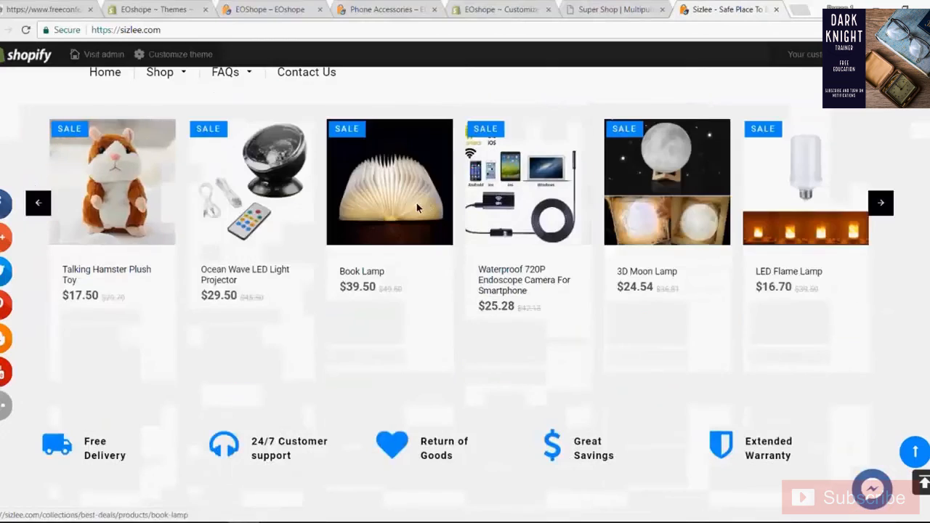
scroll(417, 203, up, 1)
click(458, 132)
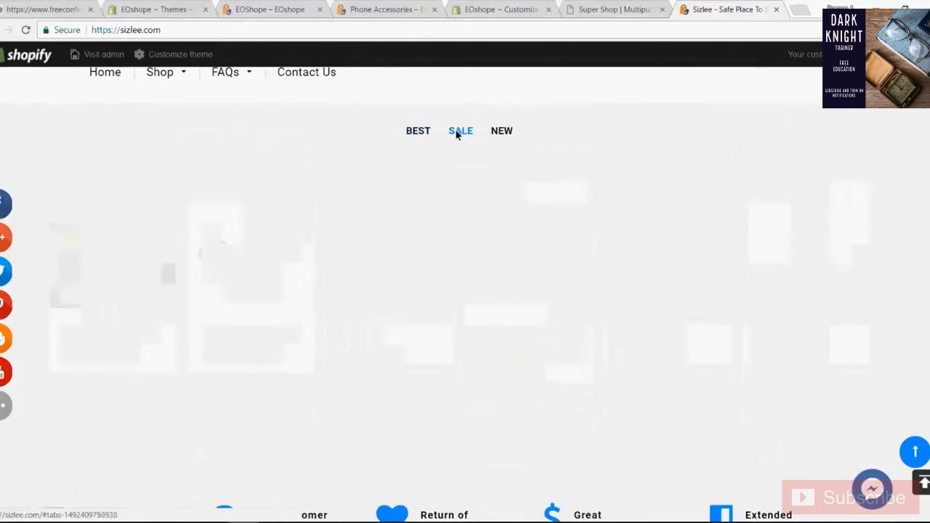
click(502, 132)
scroll(324, 216, down, 3)
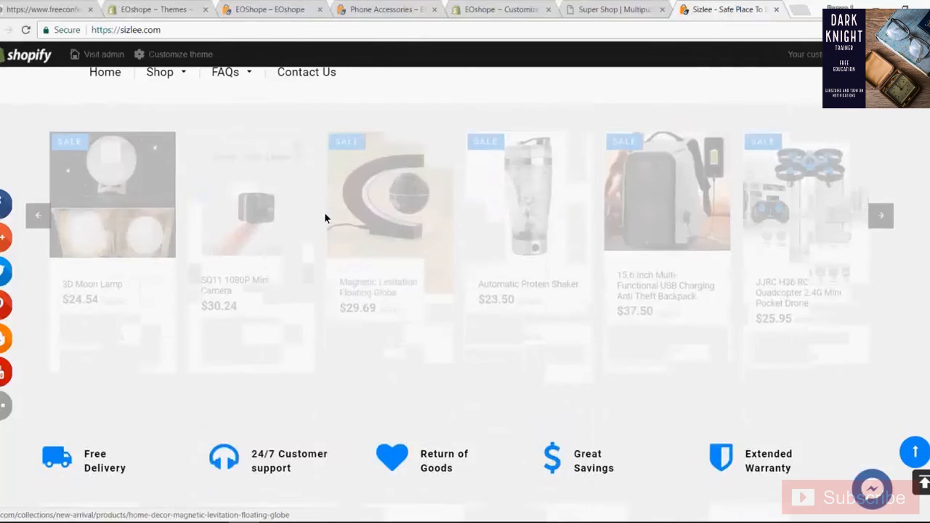
Step: Return to the theme editor and open the Best column's collection settings in the Sortable Products section
click(494, 5)
scroll(93, 287, down, 1)
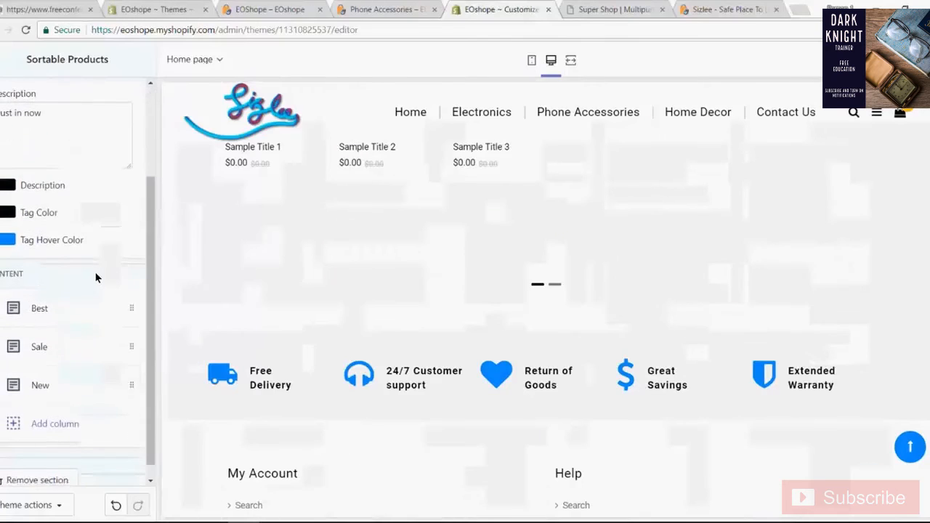
scroll(94, 290, up, 1)
scroll(93, 311, down, 1)
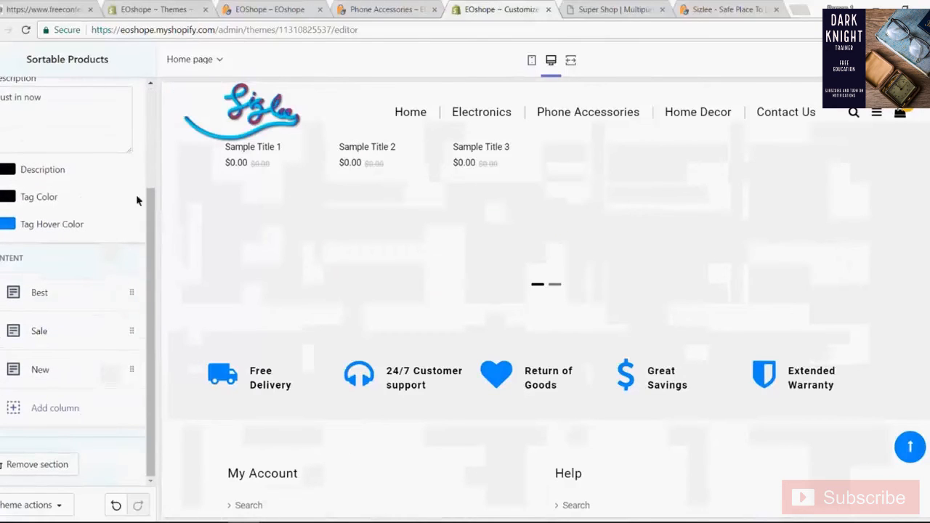
click(49, 301)
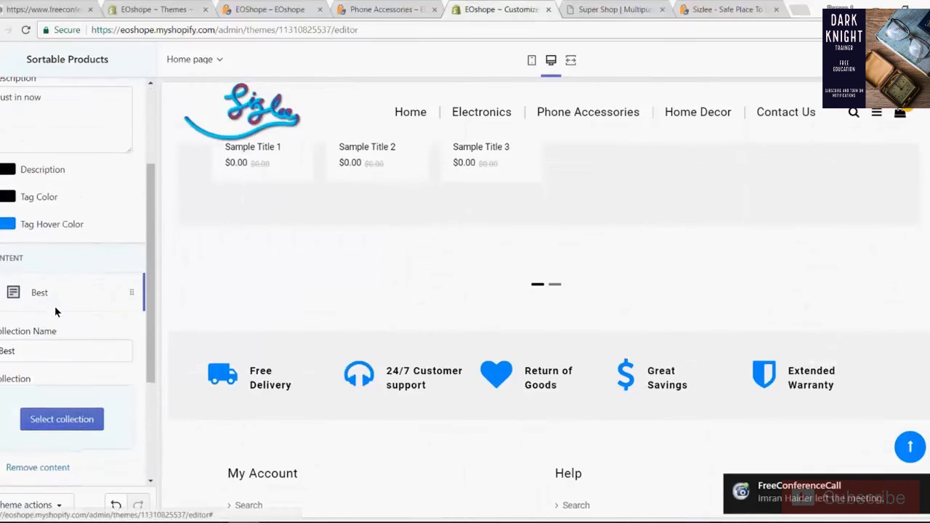
scroll(55, 306, down, 2)
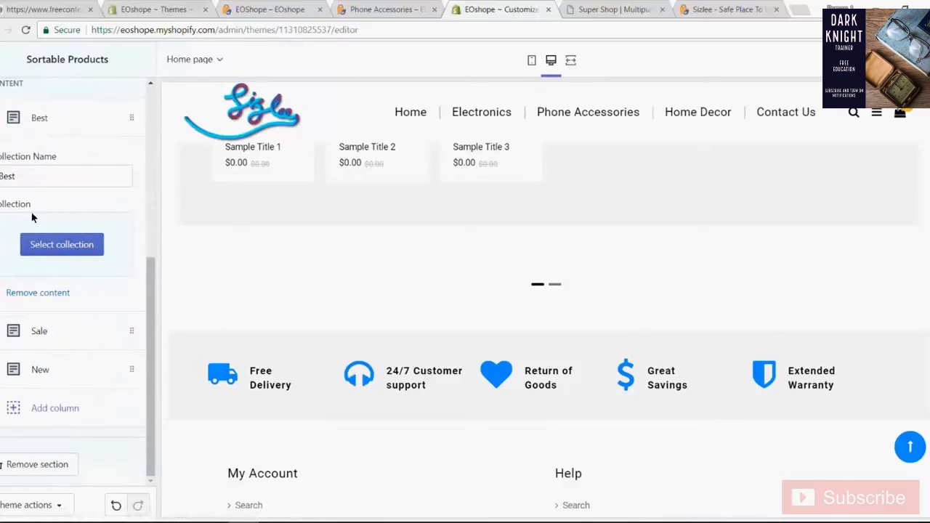
Step: View the collections available for the Best column without choosing one, and open the Sale and New columns' settings
click(51, 244)
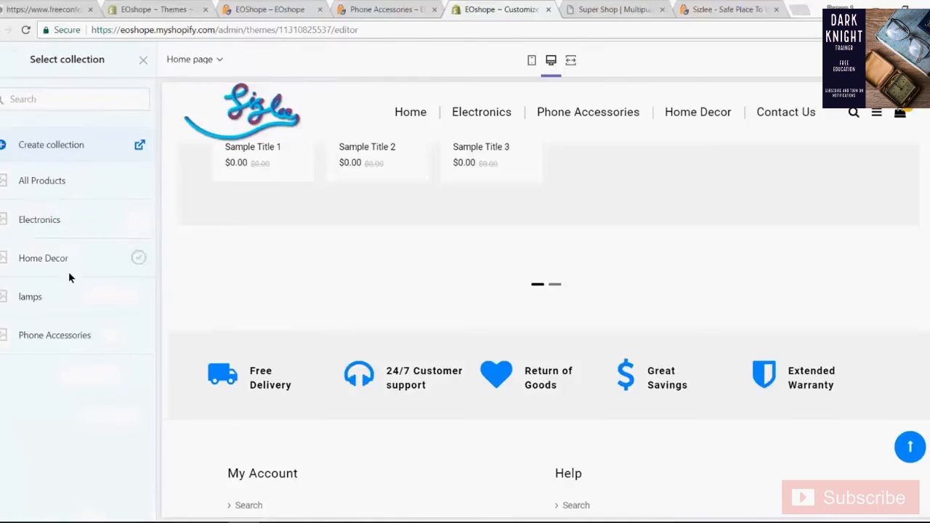
click(143, 60)
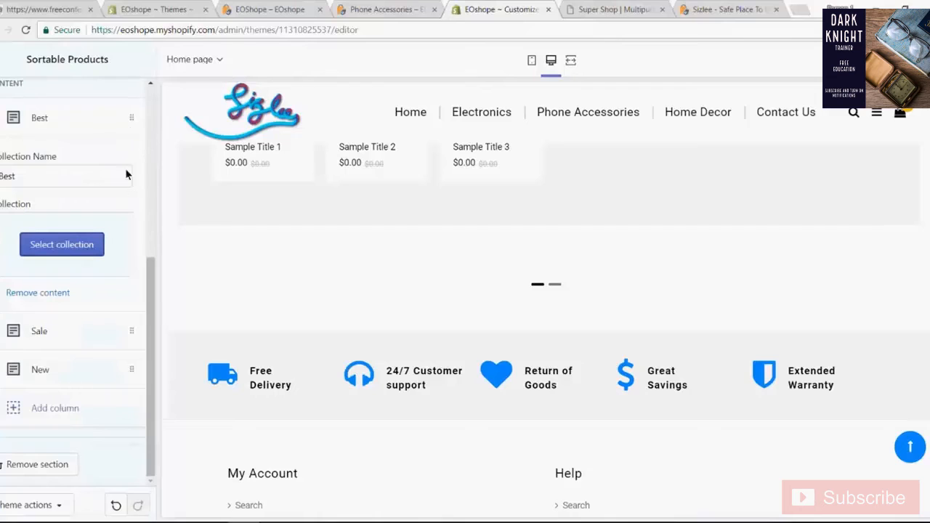
click(61, 324)
click(40, 372)
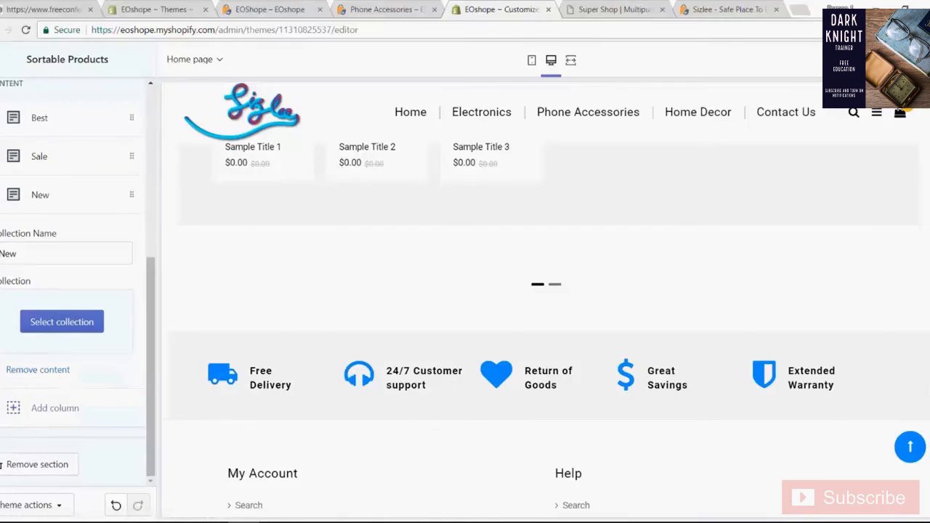
Step: Leave the Sortable Products settings and open the Client Logo section to view its client images
click(1, 59)
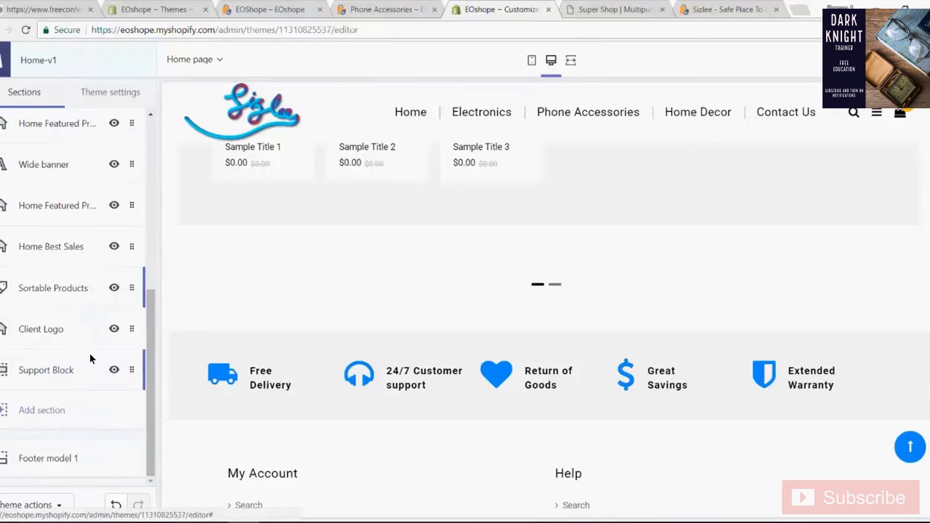
click(620, 9)
click(500, 10)
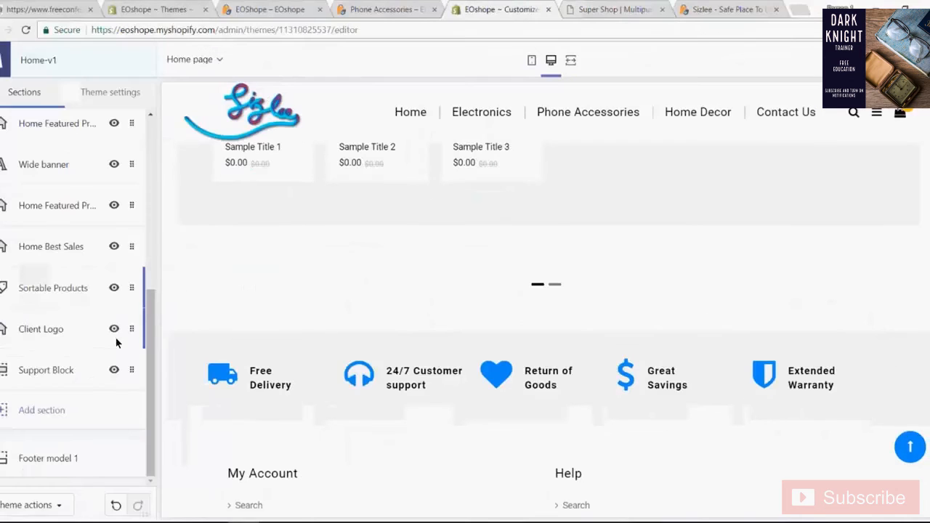
click(71, 332)
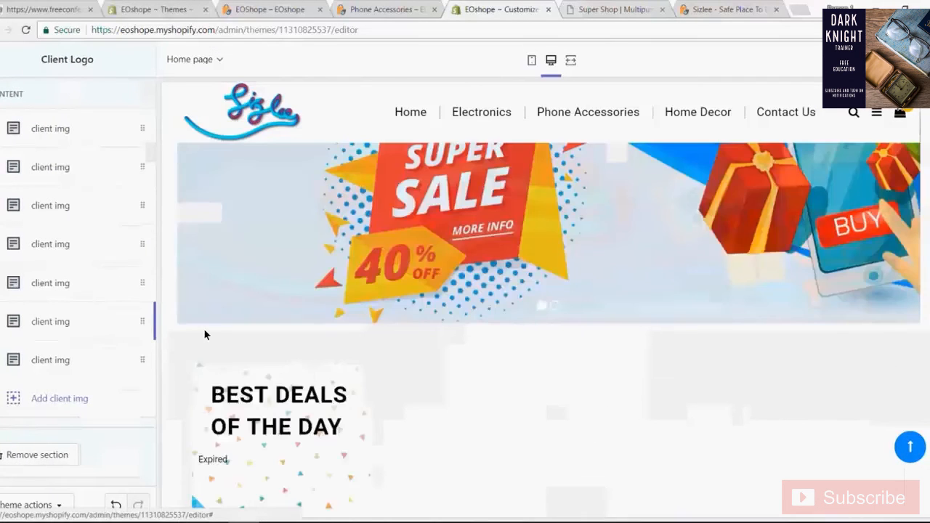
scroll(255, 327, down, 3)
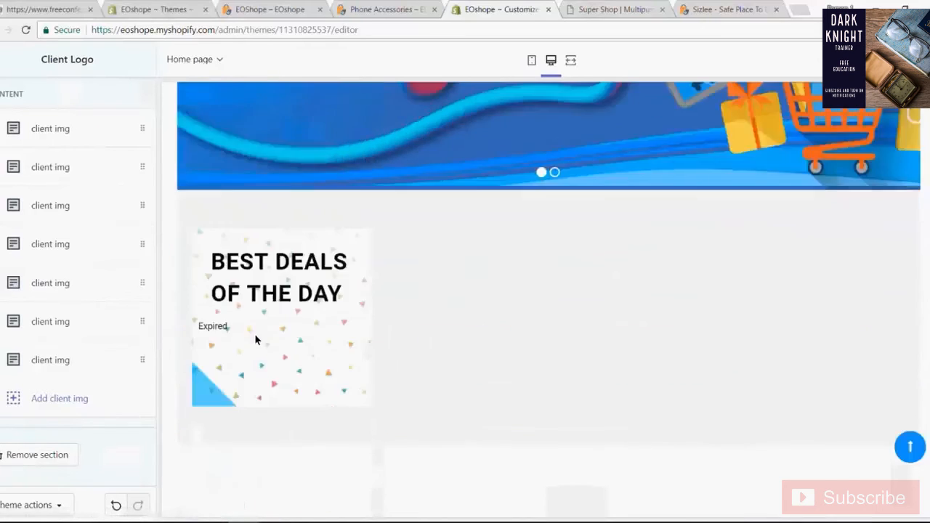
Step: Compare the area above the support block in the Super Shop demo and on sizlee.com, checking for brand logos
click(616, 10)
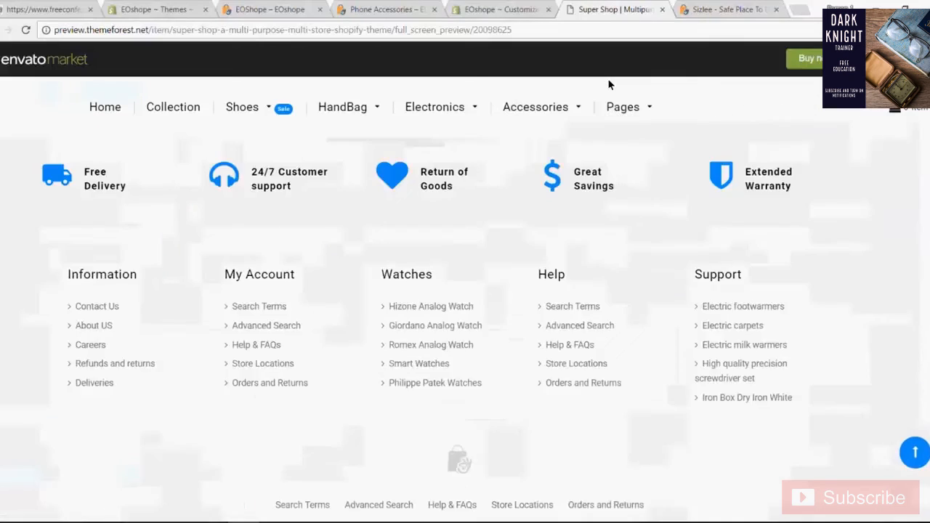
click(734, 9)
scroll(295, 273, down, 3)
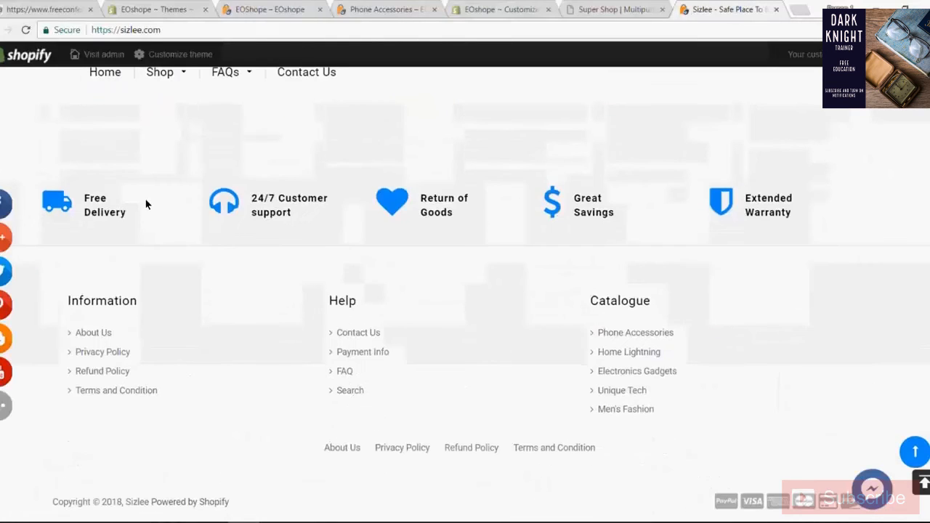
scroll(145, 205, up, 3)
click(616, 9)
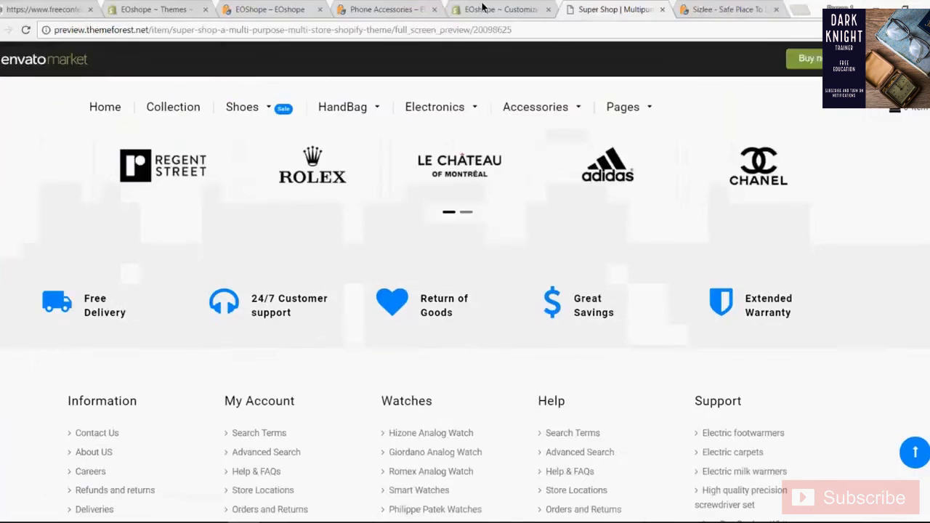
Step: Return to the theme editor's section list and hide the Client Logo section on the home page
click(483, 9)
click(4, 61)
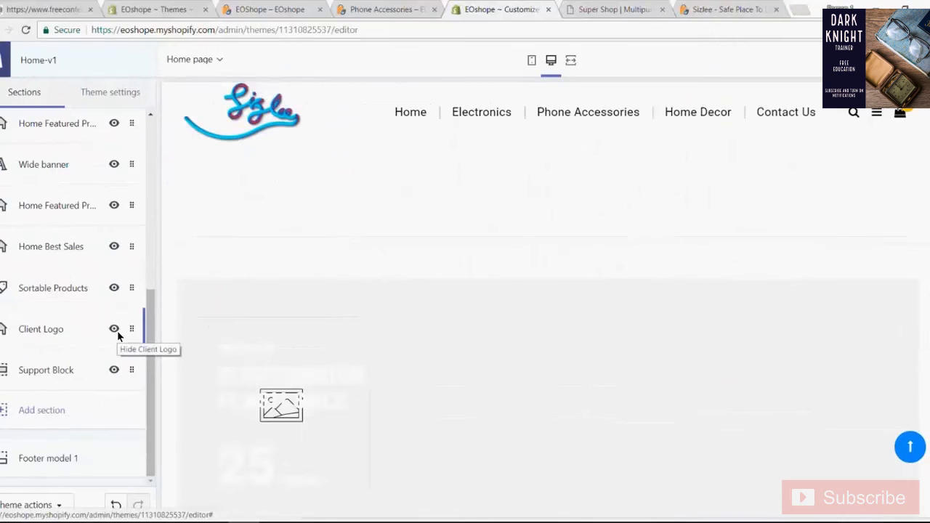
click(117, 331)
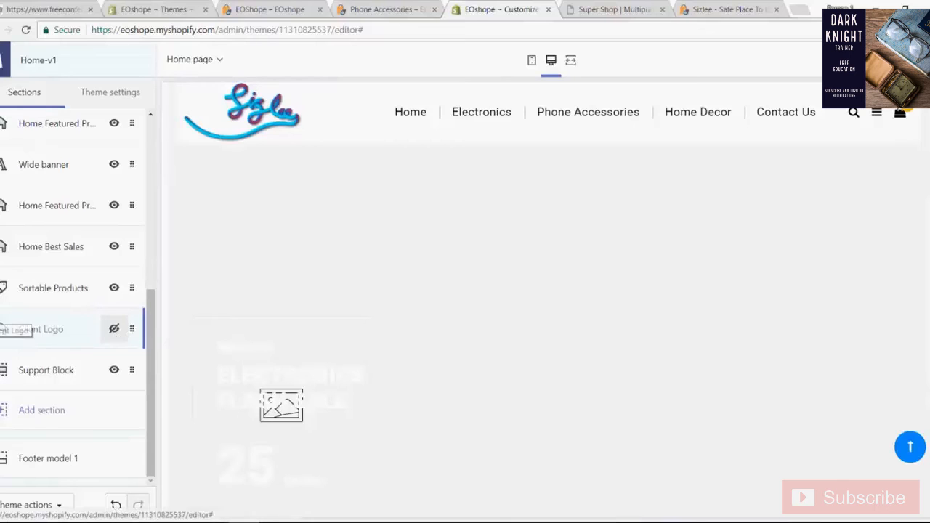
Step: Review the home page section list and compare the support blocks and footer link columns of the Super Shop demo and sizlee.com
scroll(109, 332, up, 3)
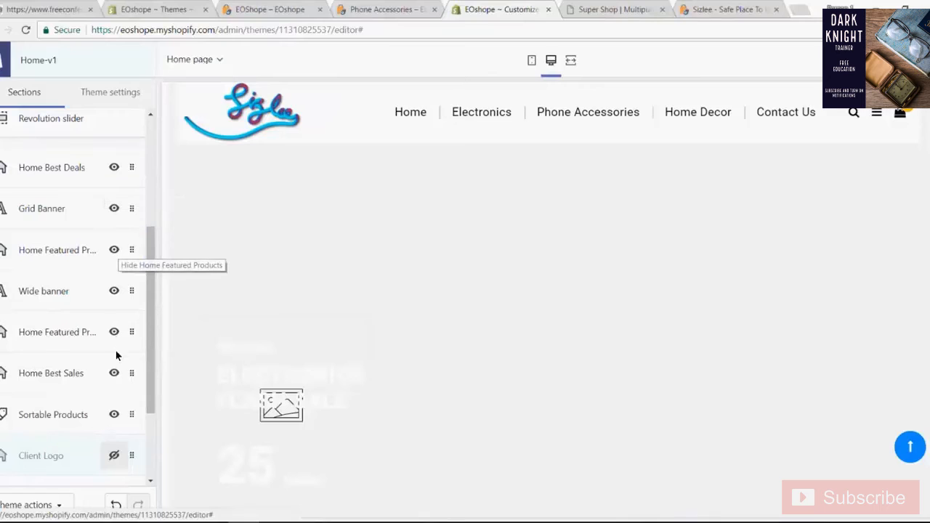
scroll(112, 375, down, 1)
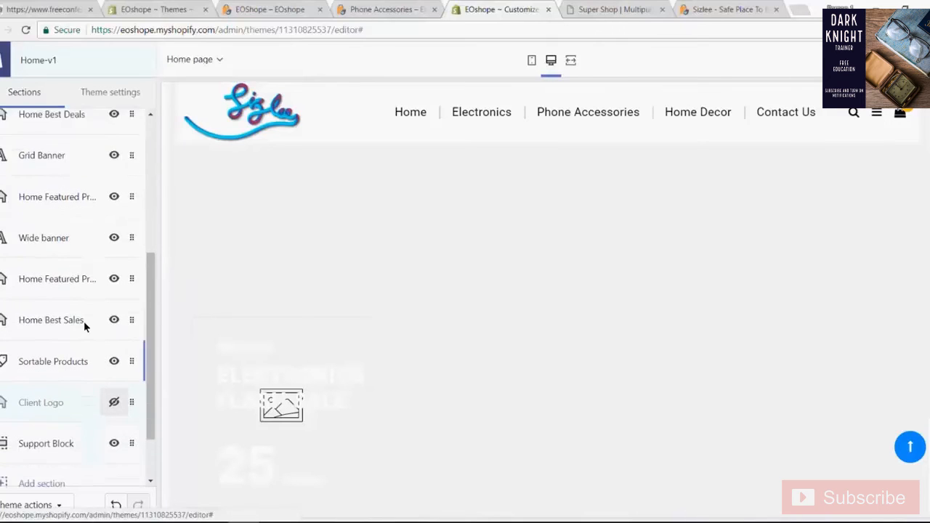
scroll(88, 298, up, 5)
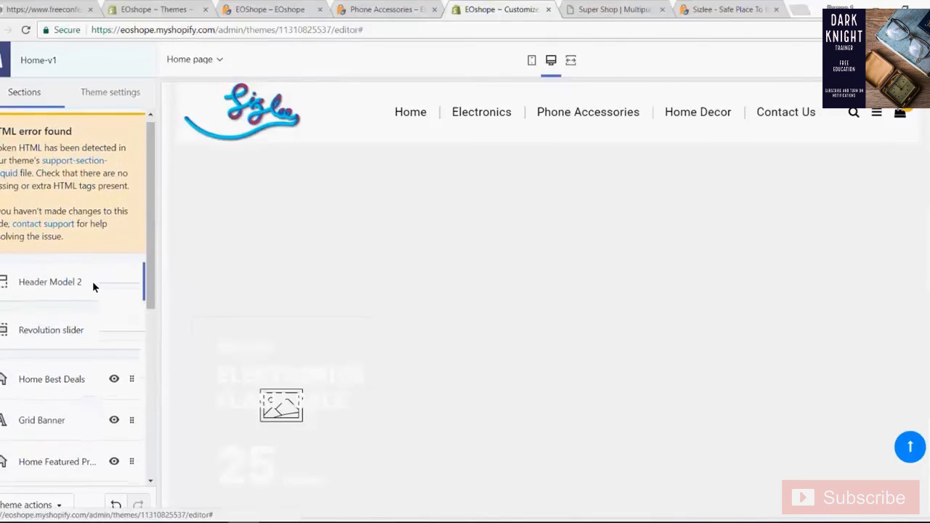
scroll(88, 290, down, 6)
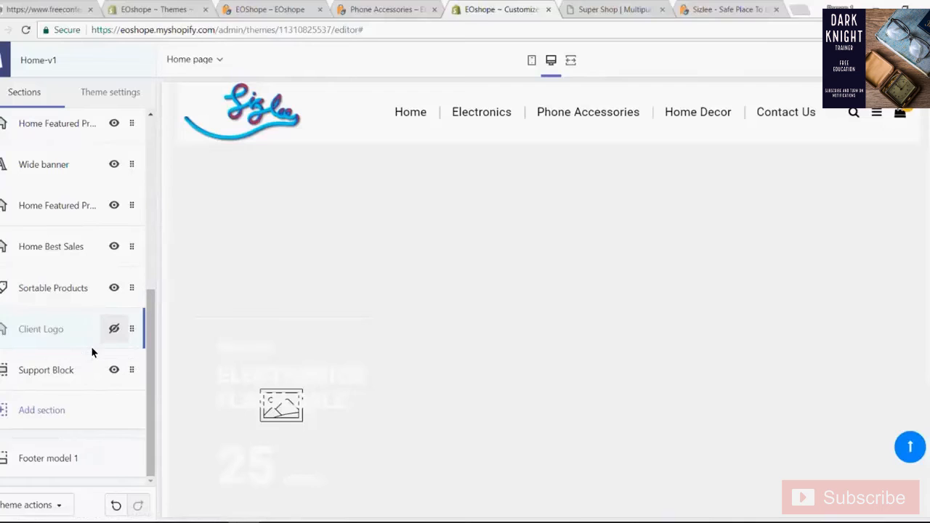
click(584, 12)
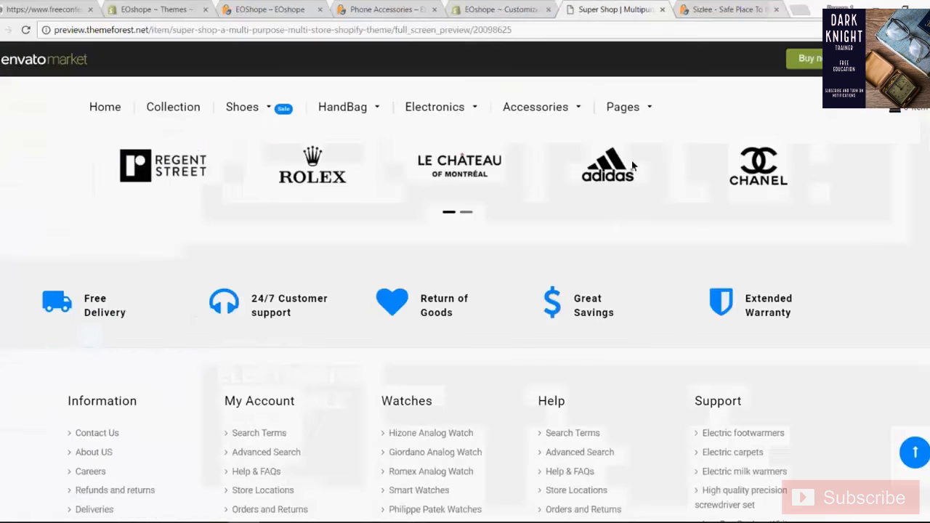
scroll(524, 335, down, 2)
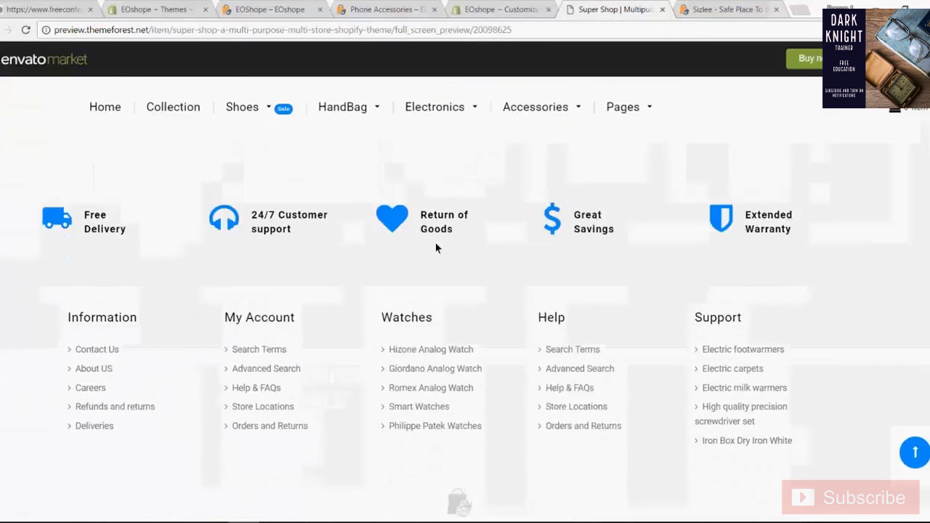
scroll(633, 52, up, 3)
click(695, 6)
scroll(338, 336, down, 2)
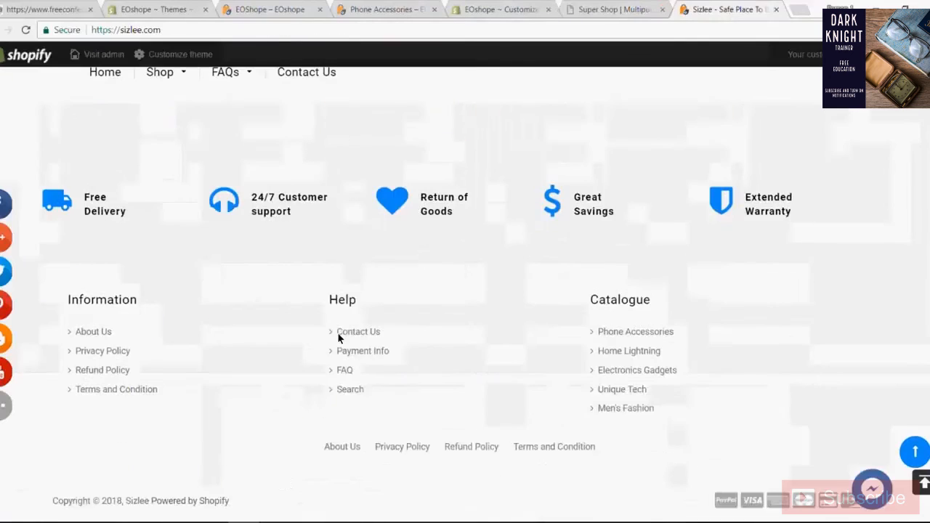
click(385, 9)
Step: In the theme editor's general theme settings, view the available footer styles without changing the selected one
click(502, 9)
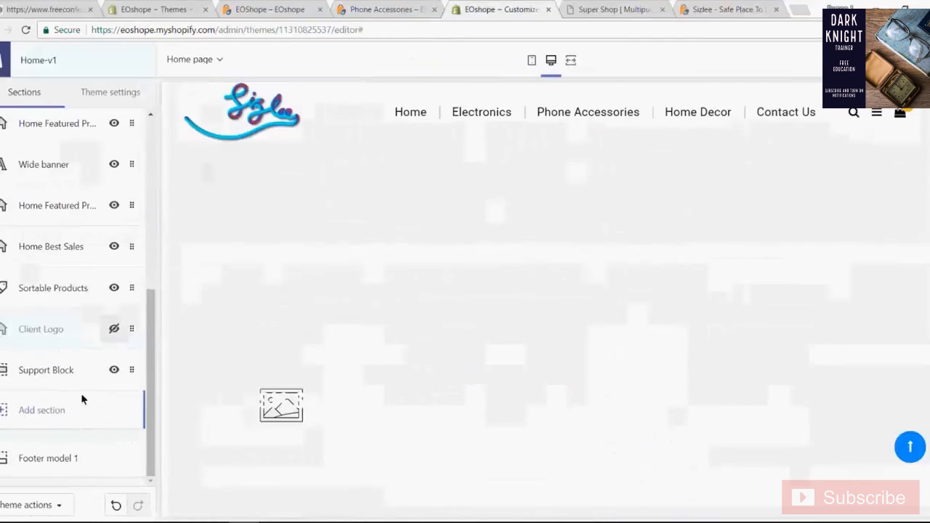
click(107, 89)
scroll(91, 365, down, 3)
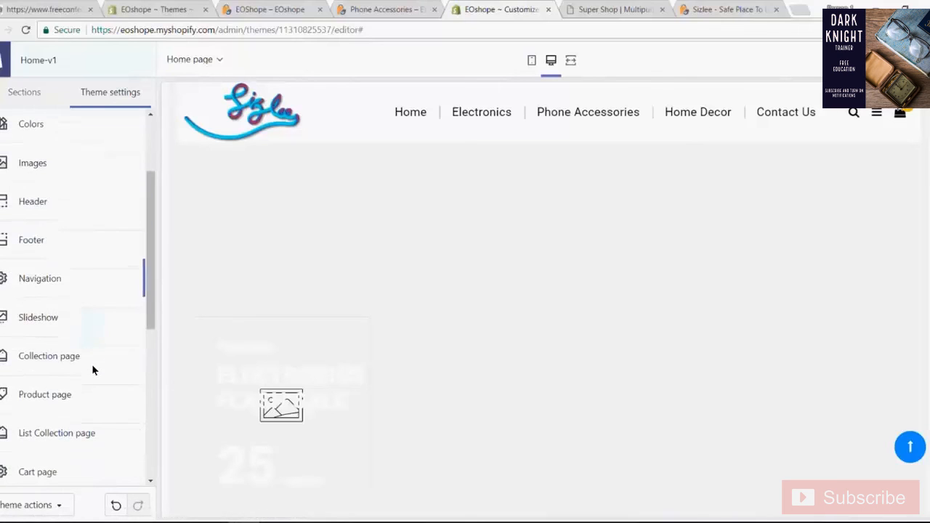
click(31, 240)
click(72, 127)
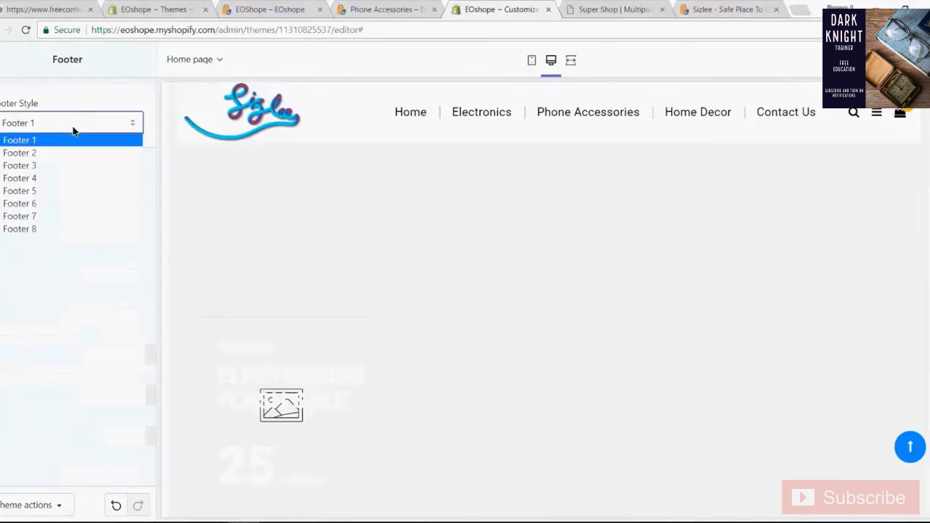
click(88, 311)
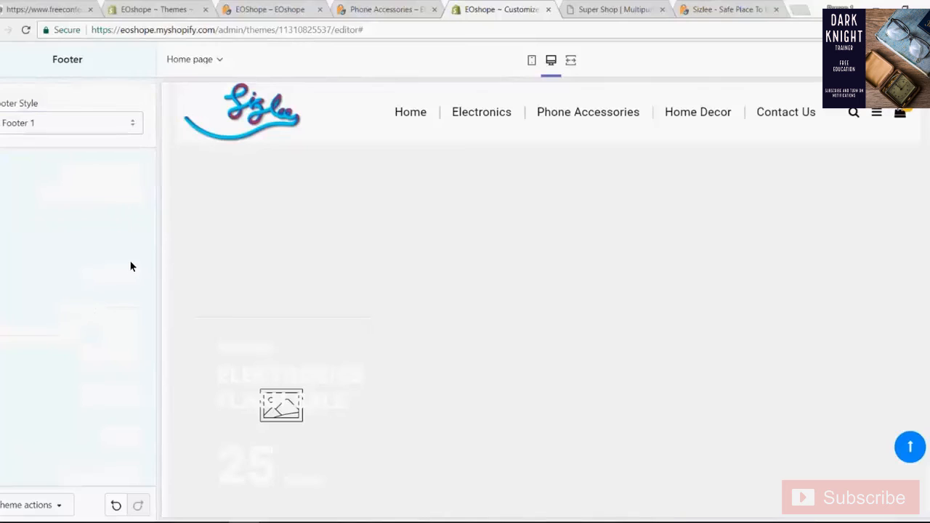
click(2, 64)
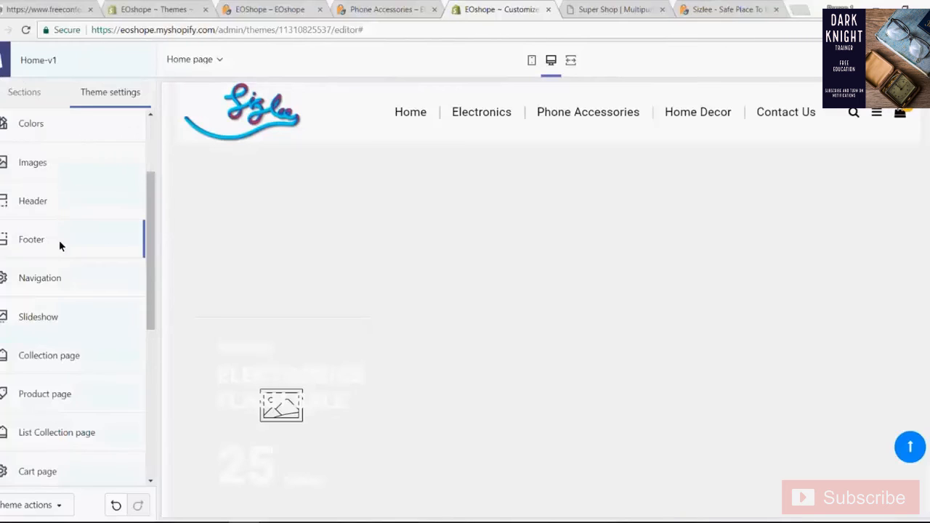
Step: Examine the Twitter and Facebook account links in the theme's social media settings, leaving them as they are
scroll(63, 247, down, 3)
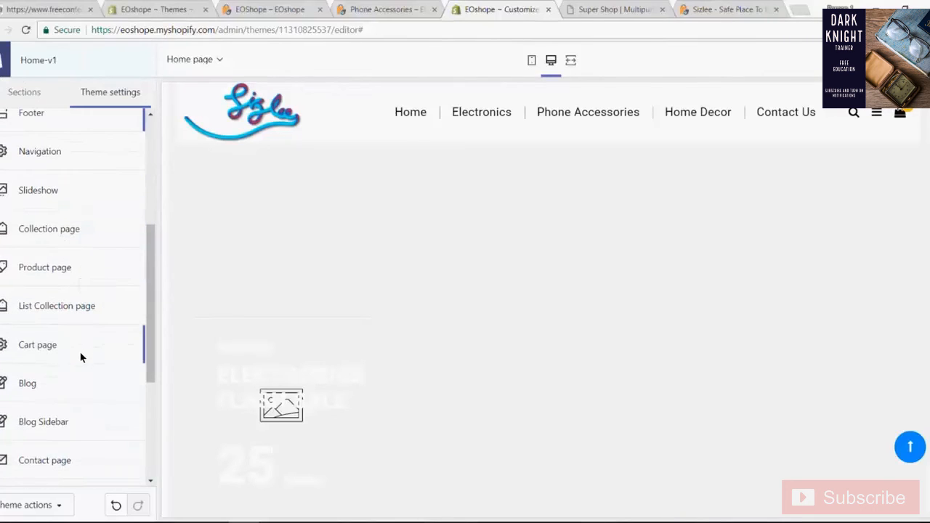
scroll(79, 355, down, 5)
scroll(101, 364, down, 1)
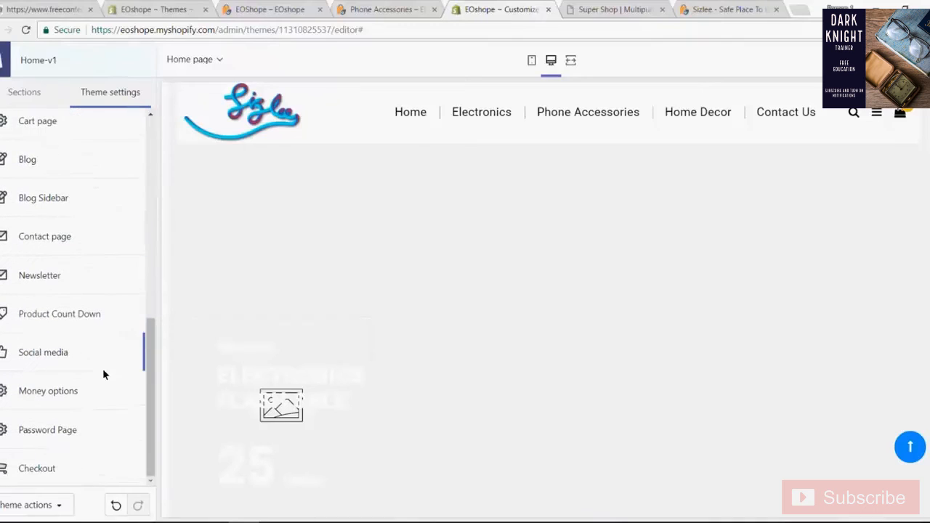
click(68, 351)
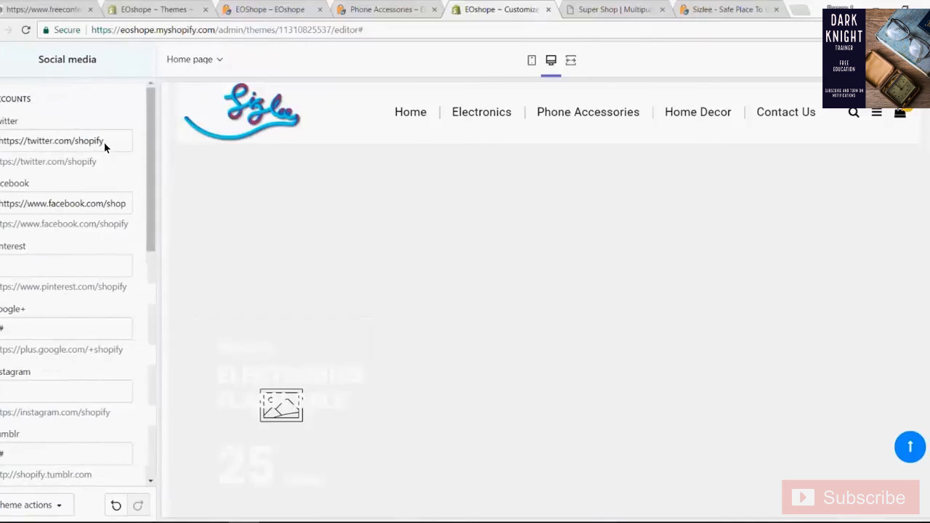
drag(104, 142, 4, 141)
drag(95, 203, 10, 77)
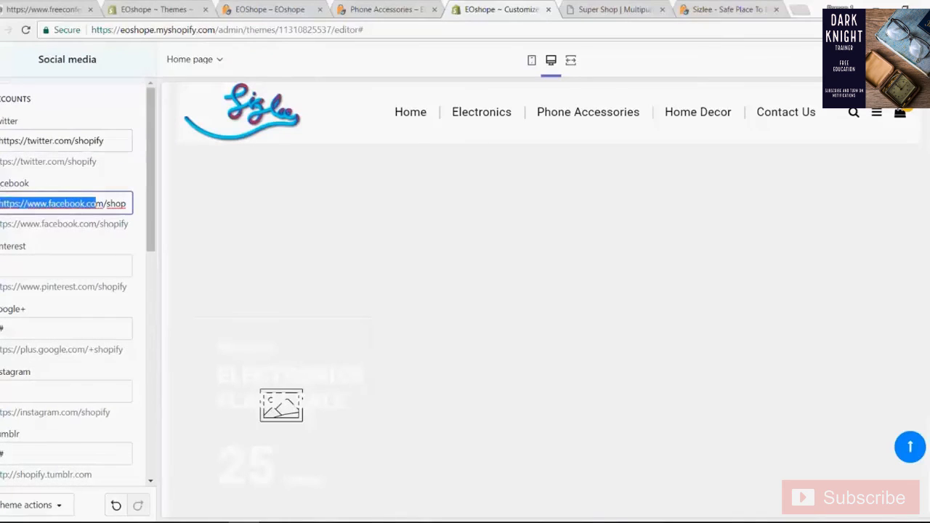
click(13, 59)
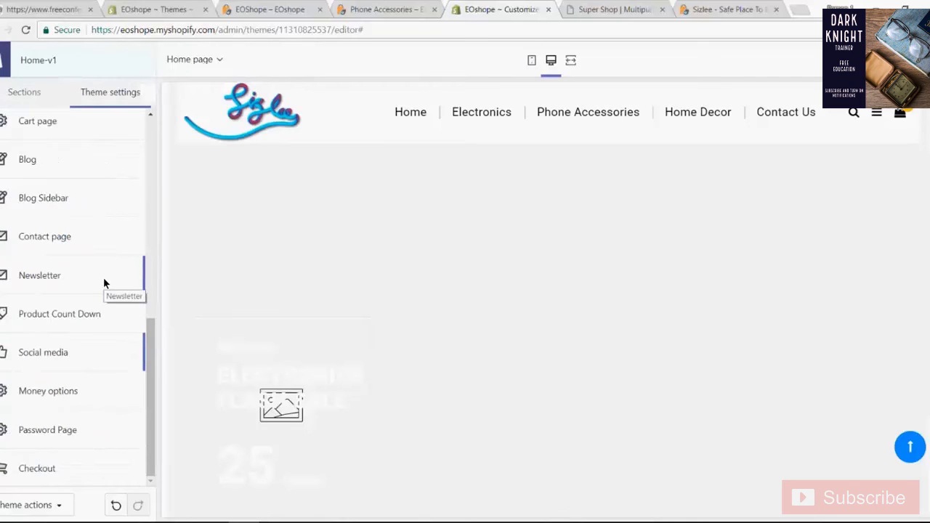
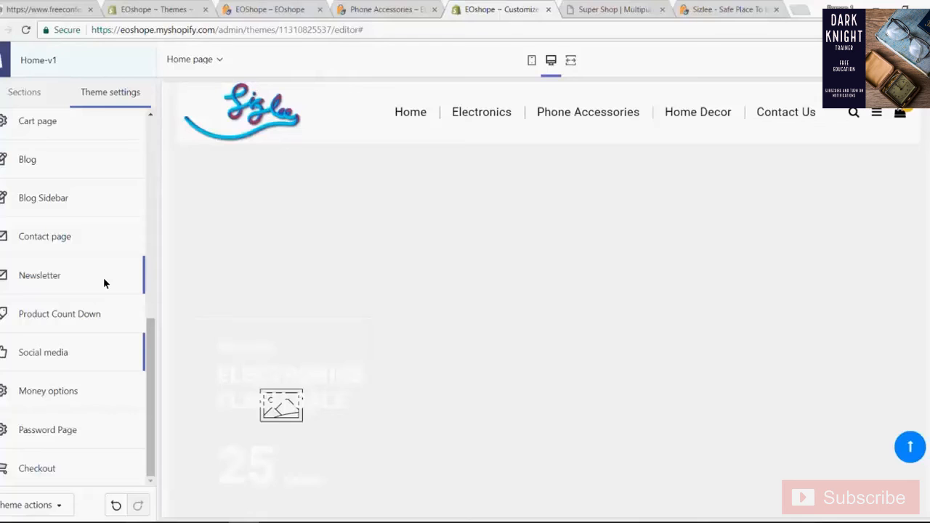
Step: View the store's Phone Accessories collection page and home page, and switch to the Themes page in the Shopify admin
scroll(103, 277, up, 7)
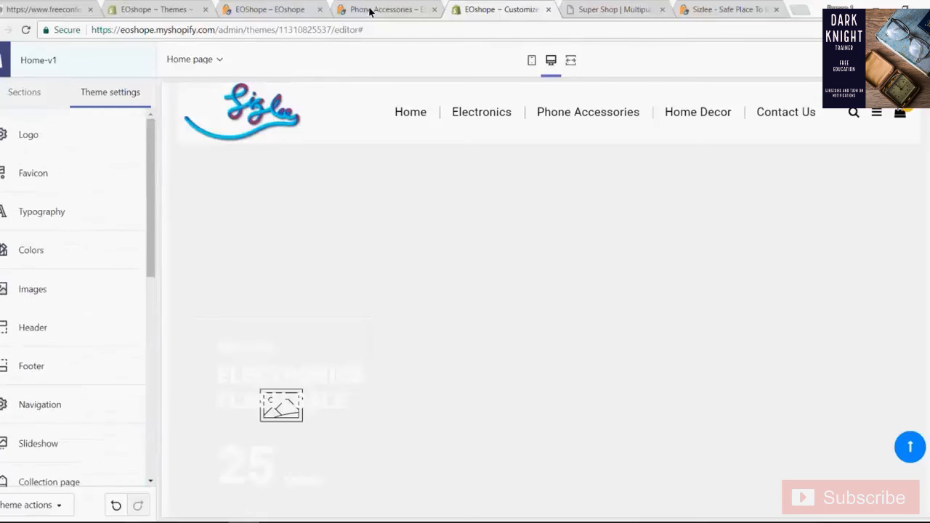
click(370, 11)
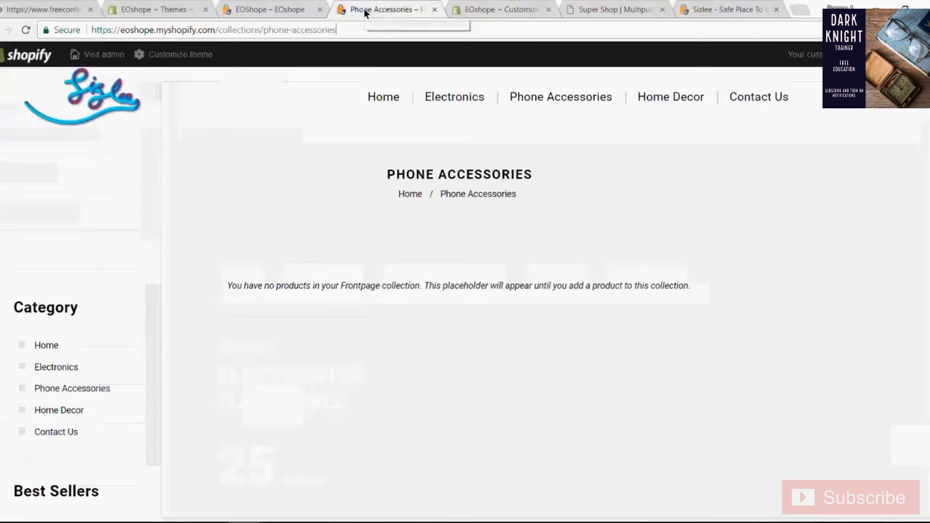
click(254, 15)
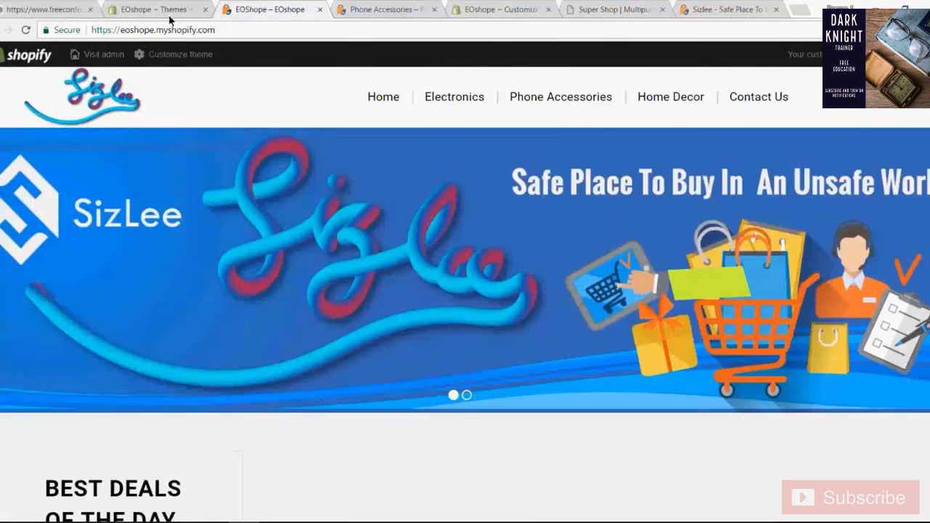
click(156, 16)
Step: On the Themes page of the Shopify admin, publish the Supply theme from the list of additional themes
scroll(292, 214, down, 2)
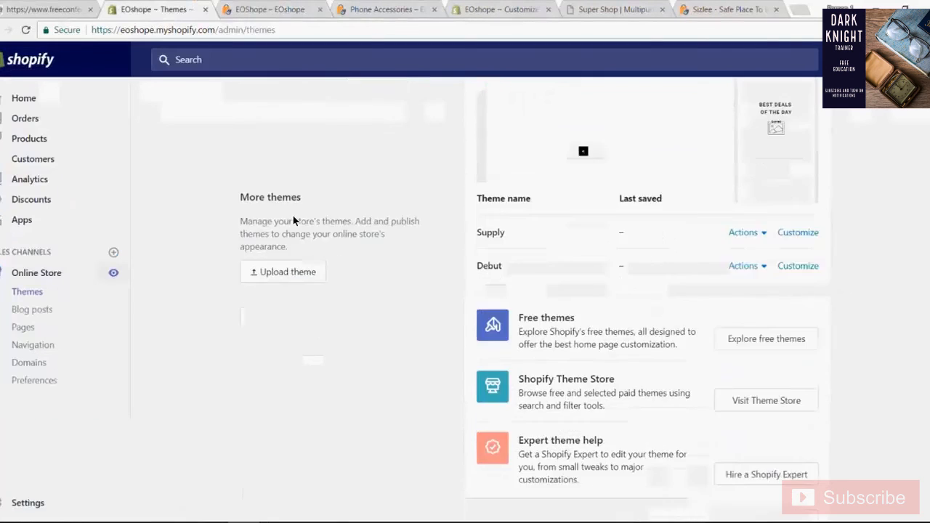
scroll(293, 219, up, 4)
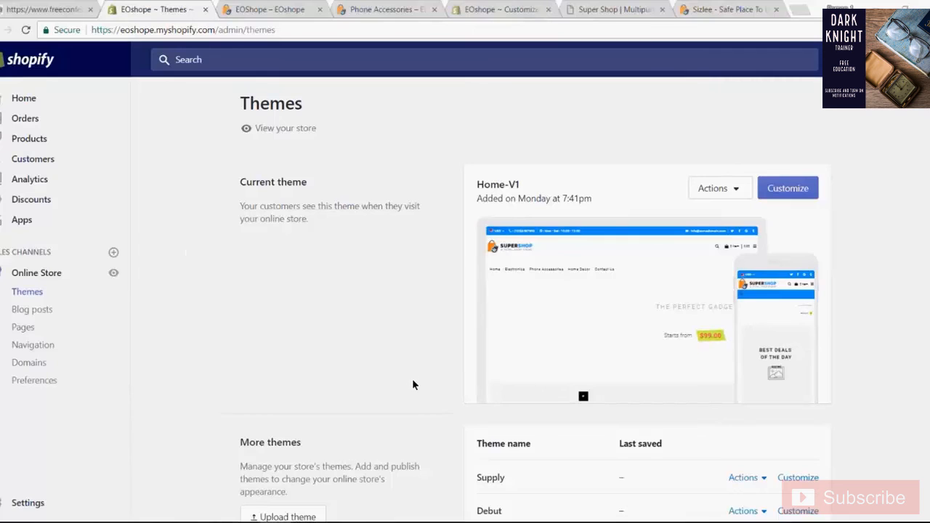
scroll(412, 385, down, 2)
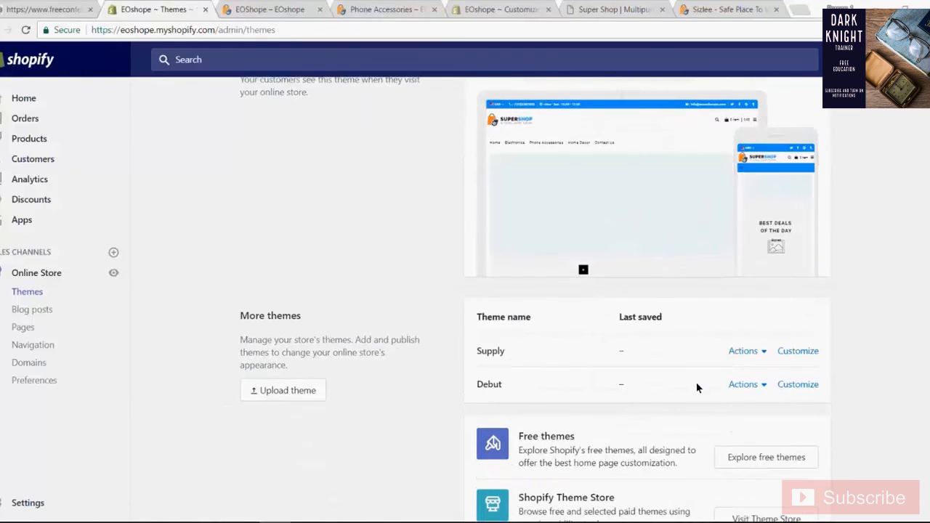
drag(528, 359, 480, 354)
scroll(674, 411, down, 1)
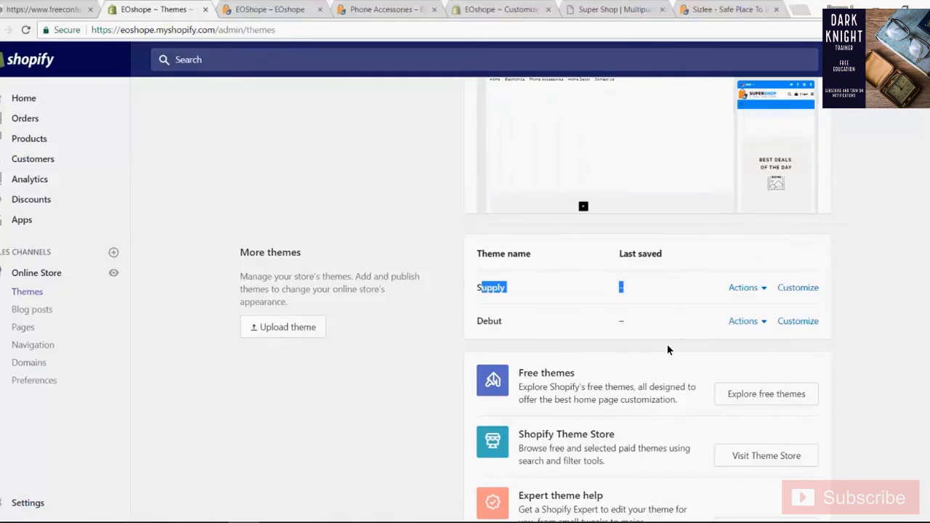
click(763, 289)
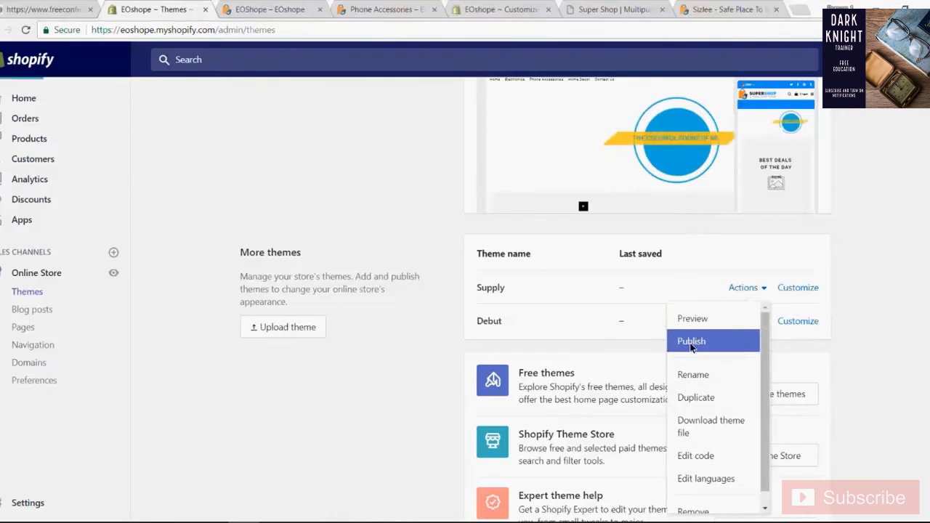
click(691, 347)
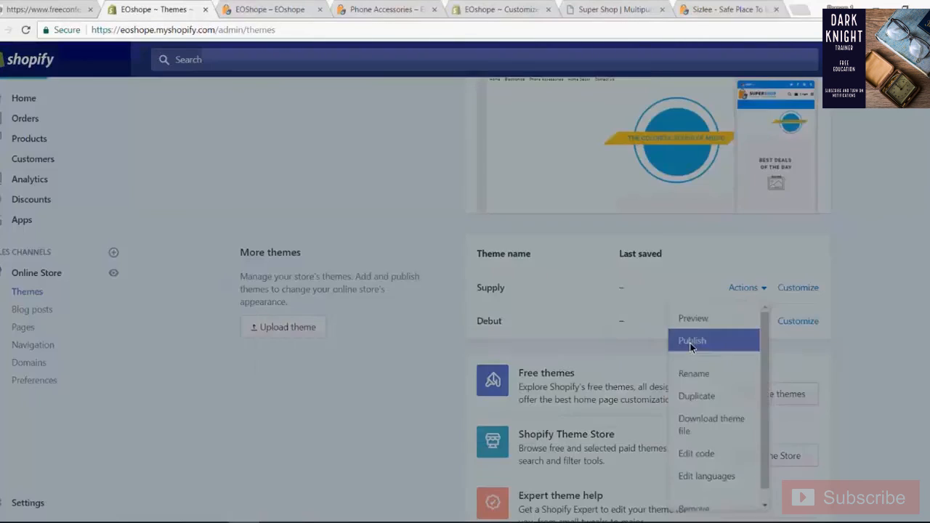
click(623, 346)
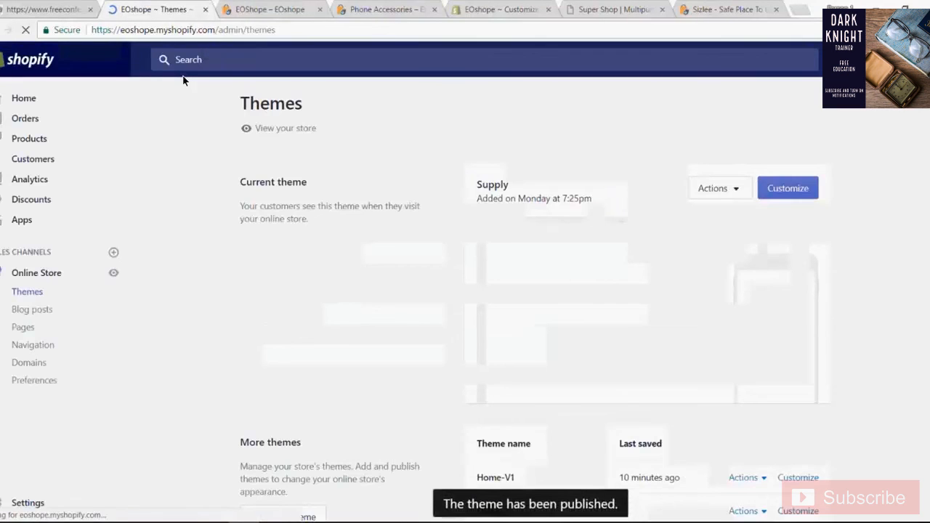
scroll(673, 282, down, 3)
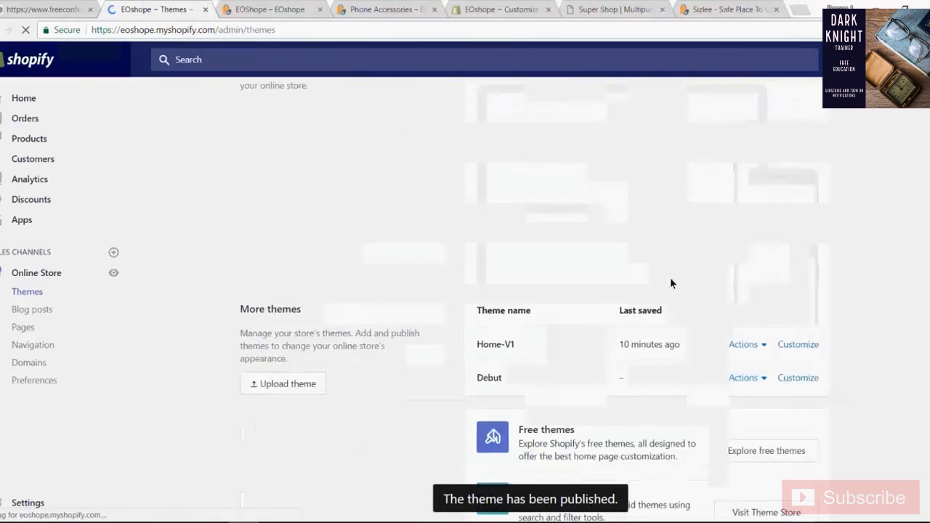
scroll(423, 236, up, 3)
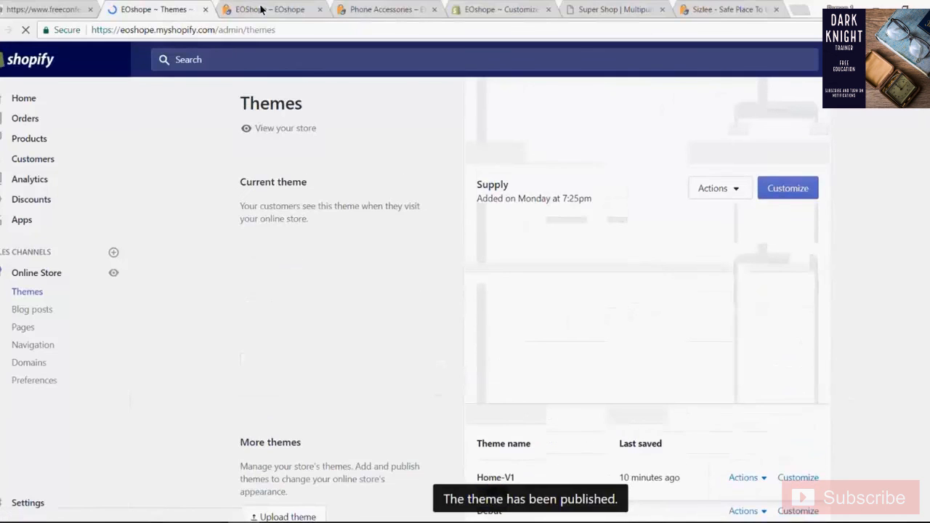
Step: Close the Phone Accessories page and the Home-v1 theme editor, discarding unsaved changes, and view the store's home page
click(262, 9)
click(374, 9)
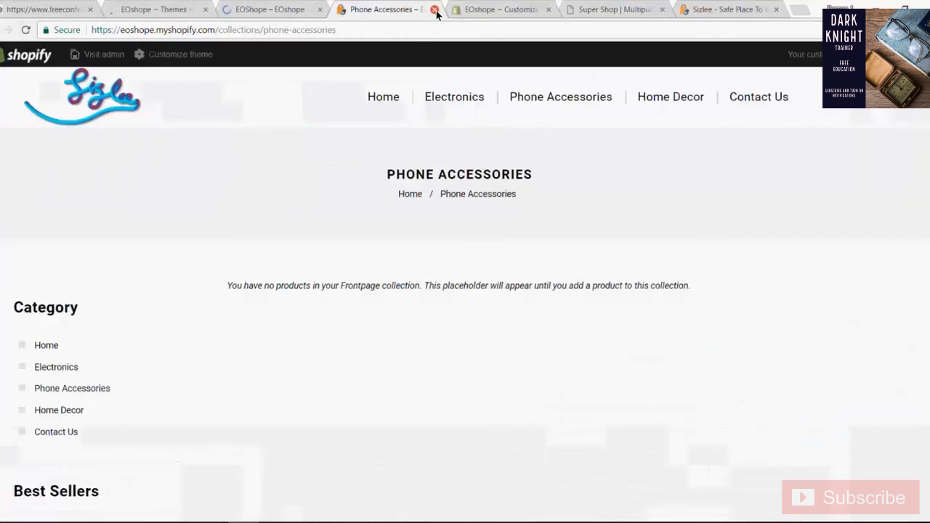
click(434, 9)
click(294, 6)
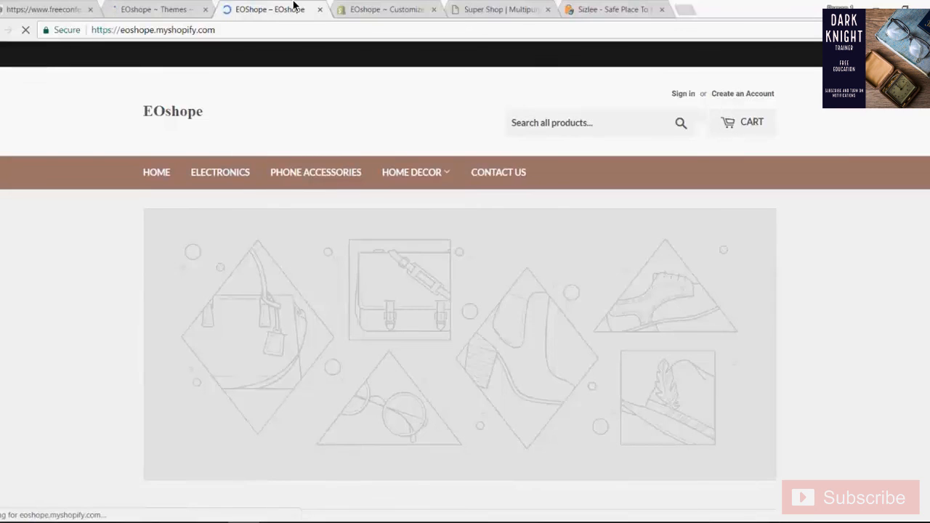
click(410, 13)
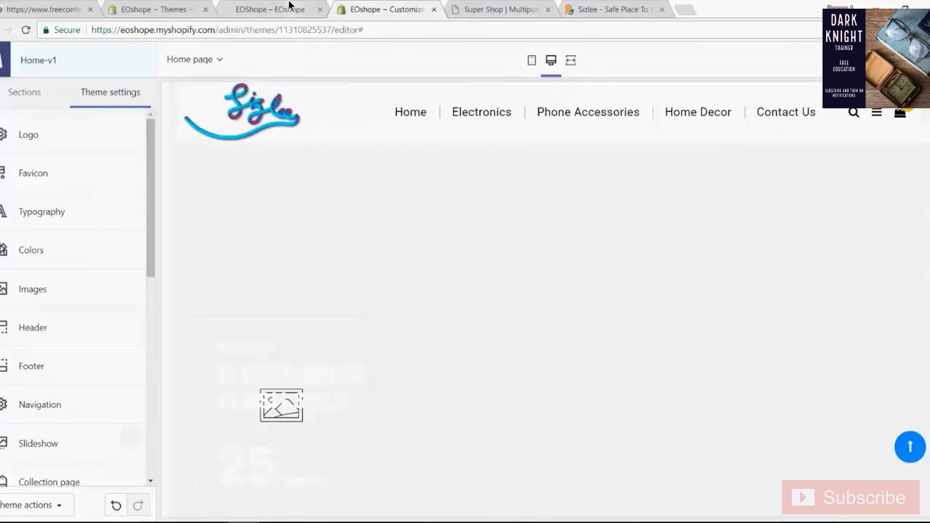
key(ctrl+w)
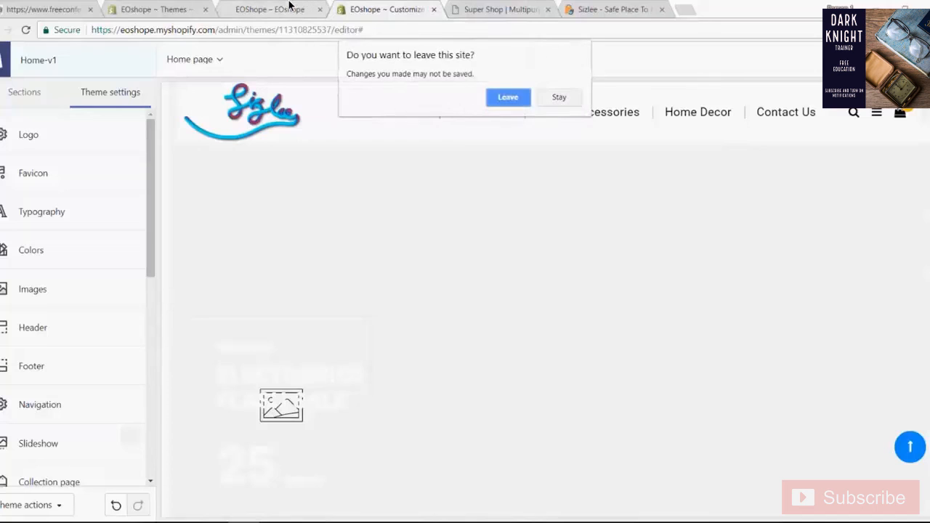
click(493, 95)
click(286, 11)
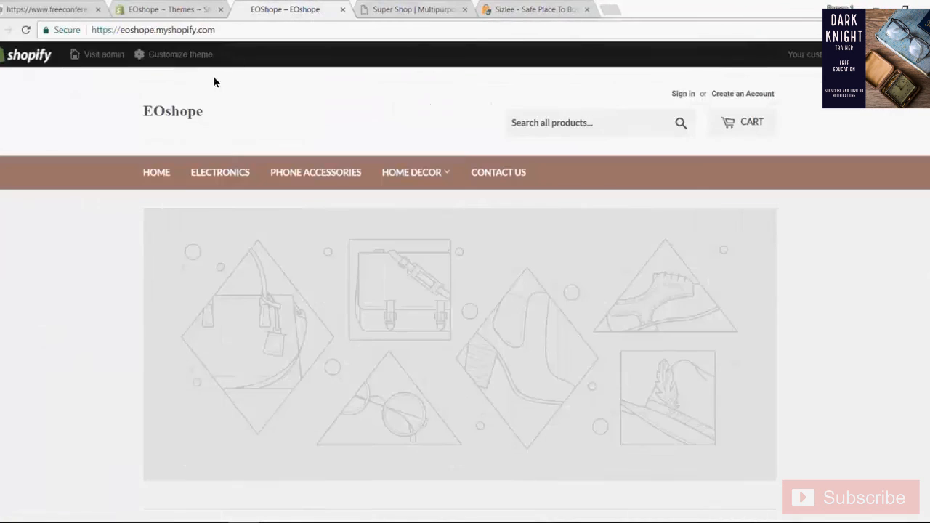
Step: Open the published Supply theme in the theme editor from the storefront and view its first Slideshow section
click(181, 53)
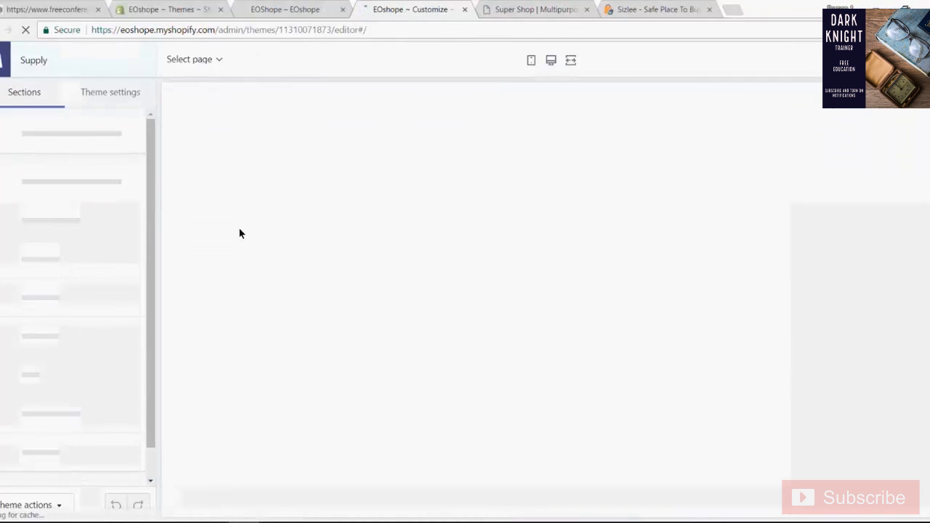
click(283, 9)
click(379, 5)
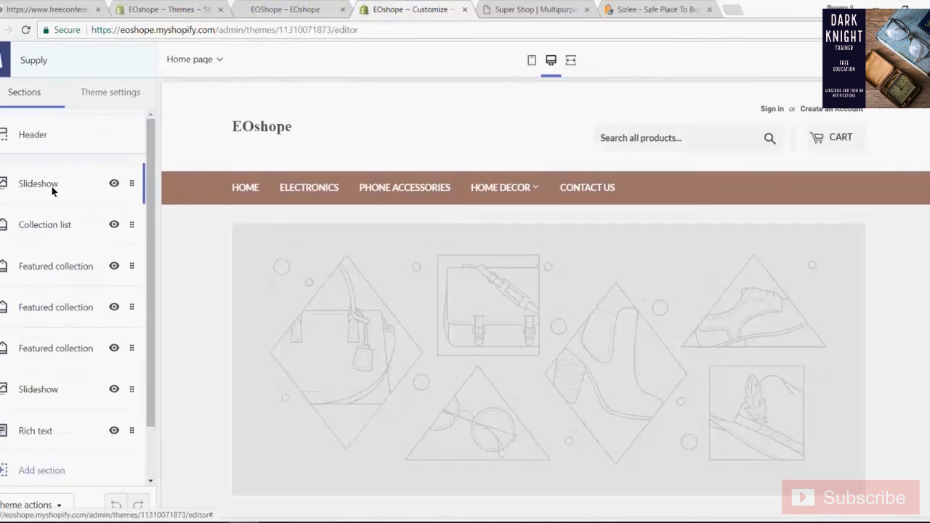
click(51, 186)
click(4, 60)
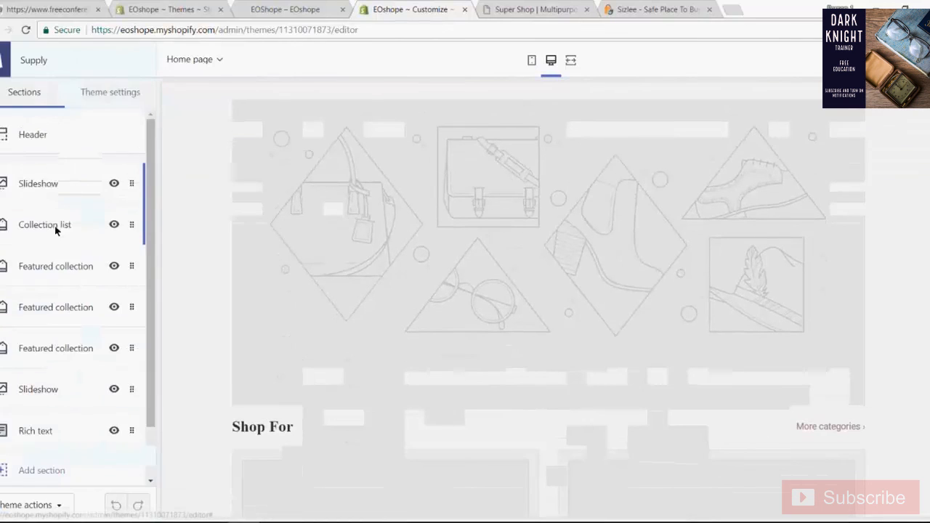
Step: Look through the Supply theme's home page section list and the matching blocks in the page preview
scroll(61, 243, down, 2)
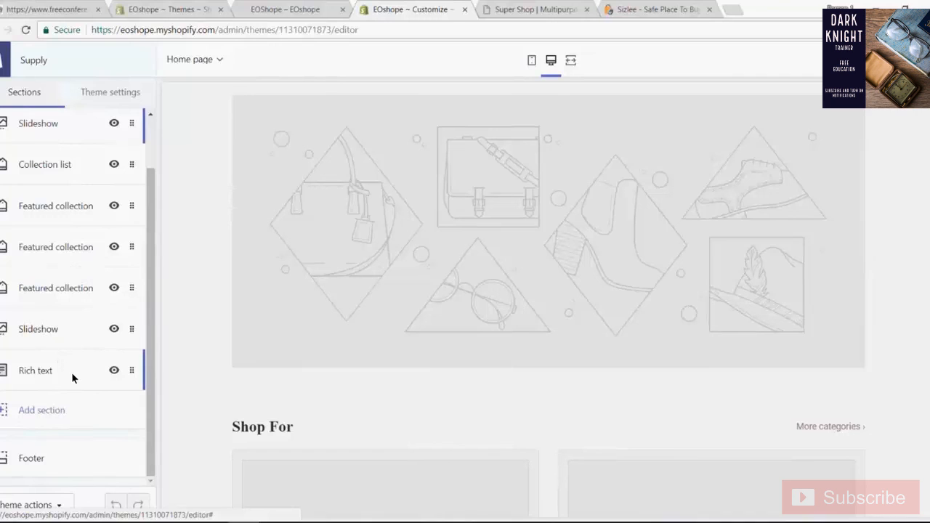
scroll(264, 402, down, 1)
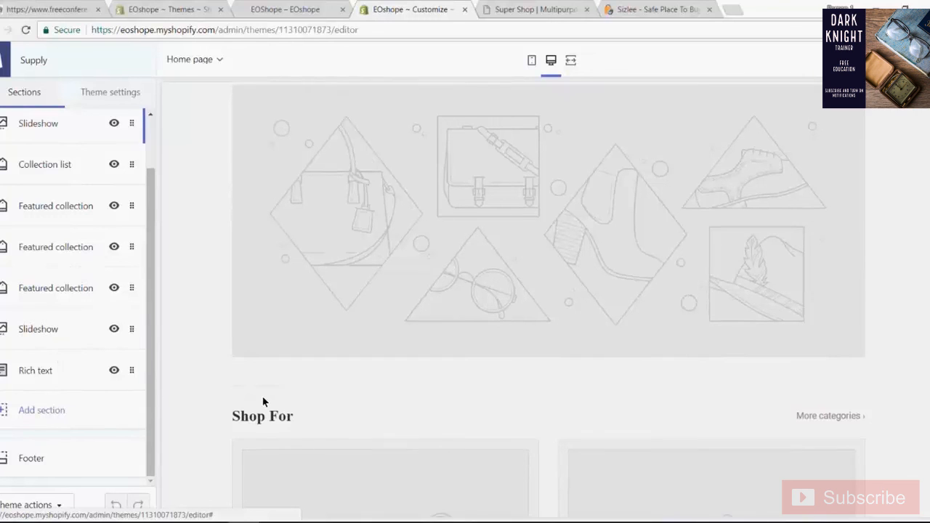
scroll(263, 397, down, 1)
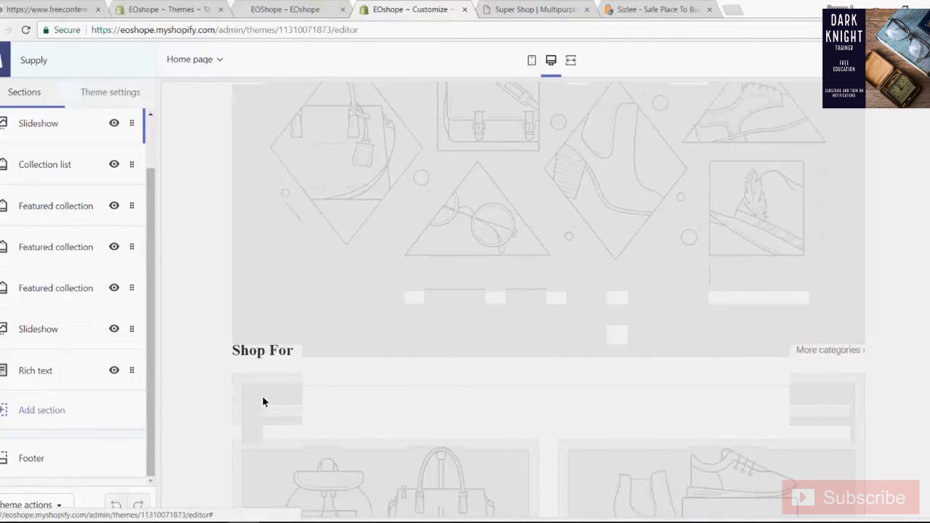
scroll(263, 398, down, 1)
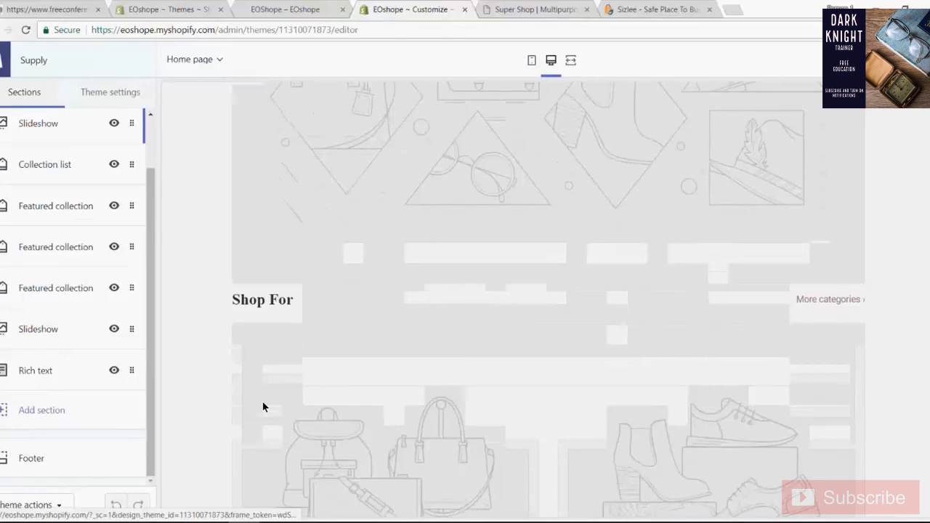
scroll(264, 407, down, 1)
scroll(263, 407, down, 4)
scroll(263, 405, down, 5)
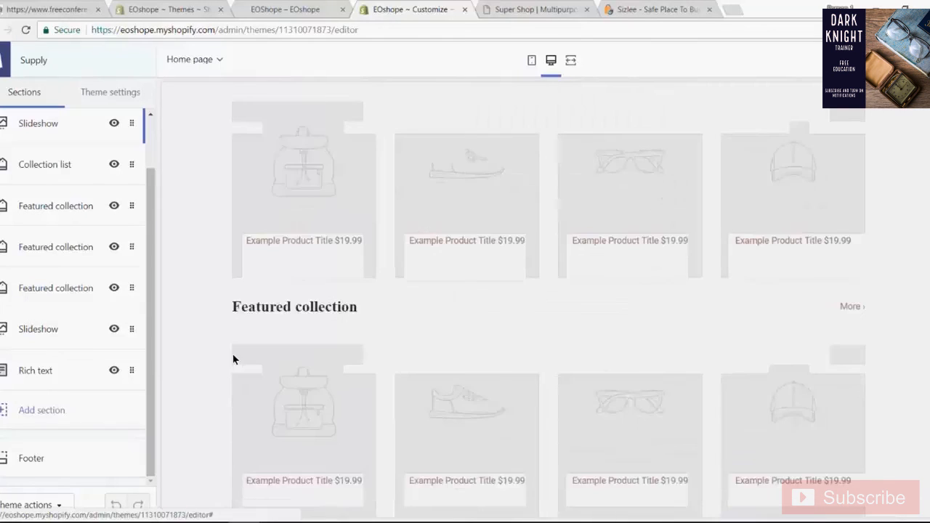
scroll(62, 199, up, 1)
Step: View the settings of the first Slideshow, the Collection list and the first Featured collection section, leaving them as they are
click(61, 198)
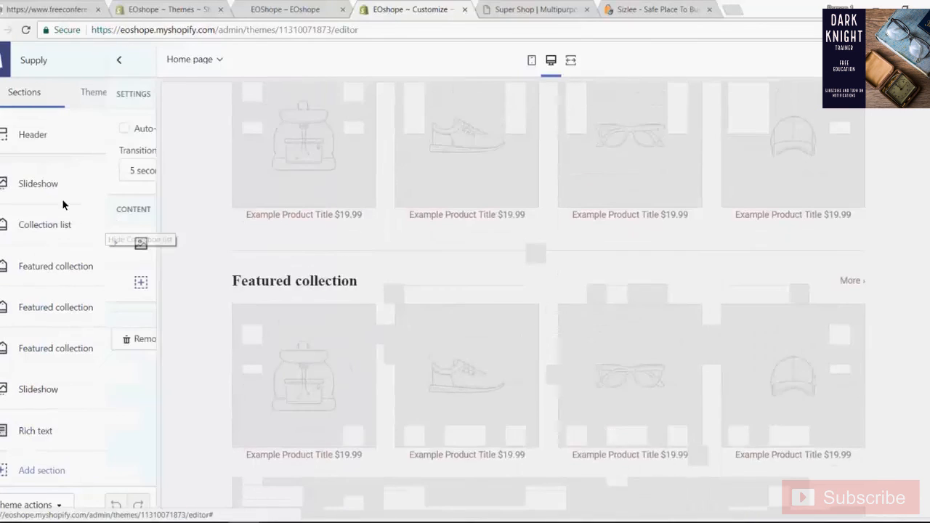
click(26, 60)
click(44, 225)
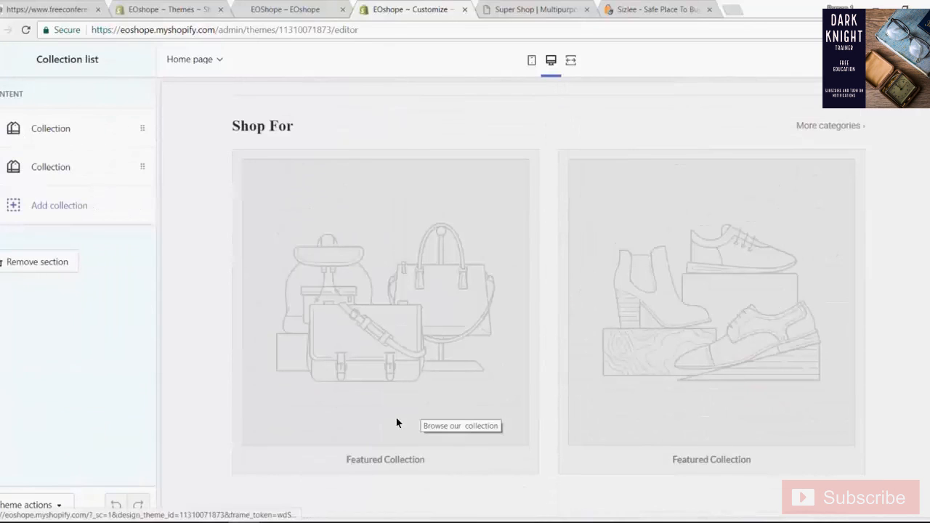
click(18, 59)
scroll(35, 298, down, 1)
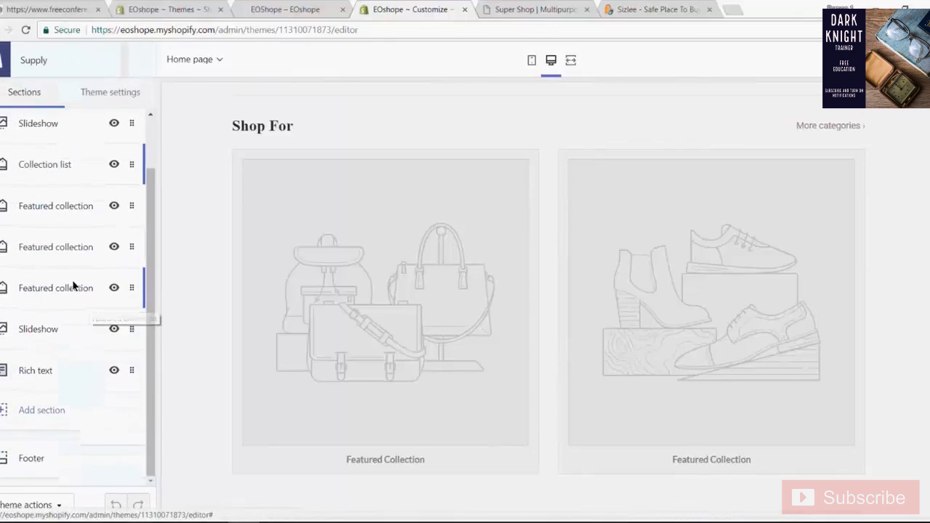
click(60, 209)
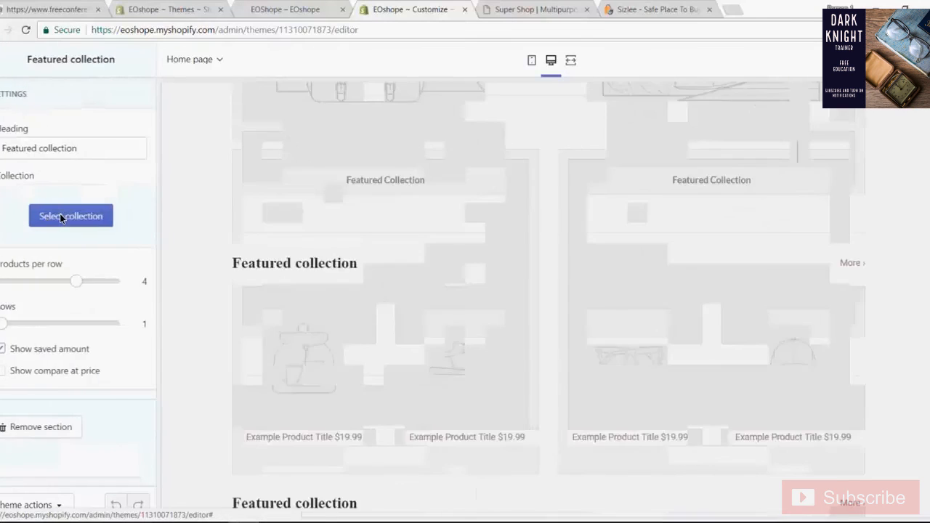
click(6, 59)
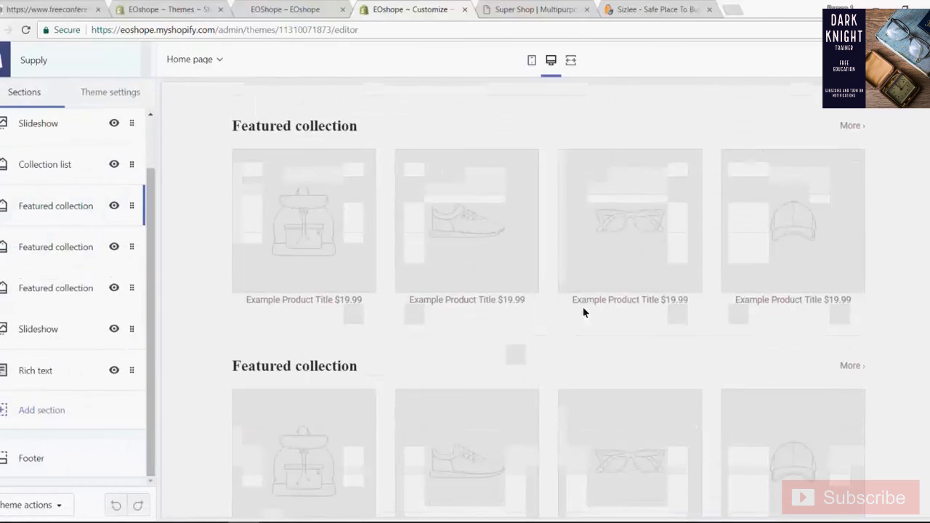
Step: Examine the featured collection rows, header and slideshow of the Supply theme in the home page preview
scroll(542, 358, down, 2)
scroll(511, 346, down, 1)
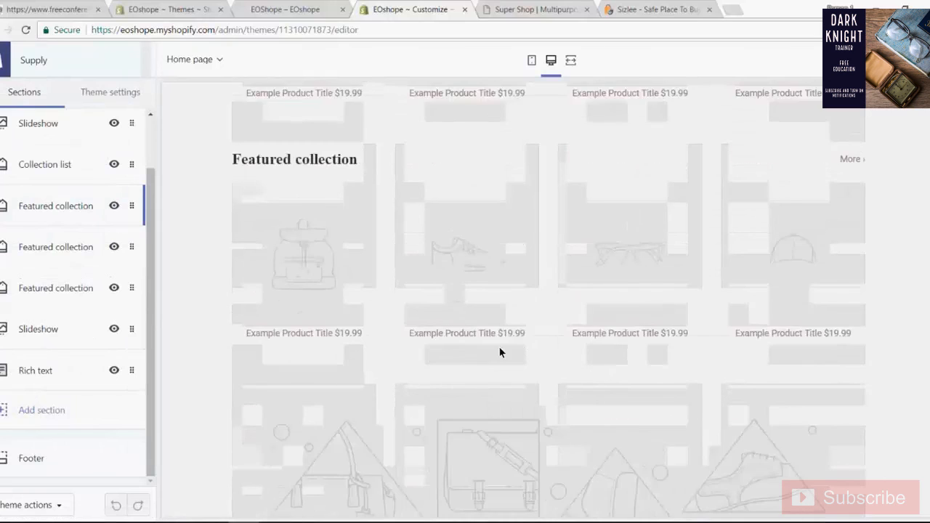
scroll(399, 305, down, 4)
scroll(399, 306, up, 3)
scroll(399, 311, up, 2)
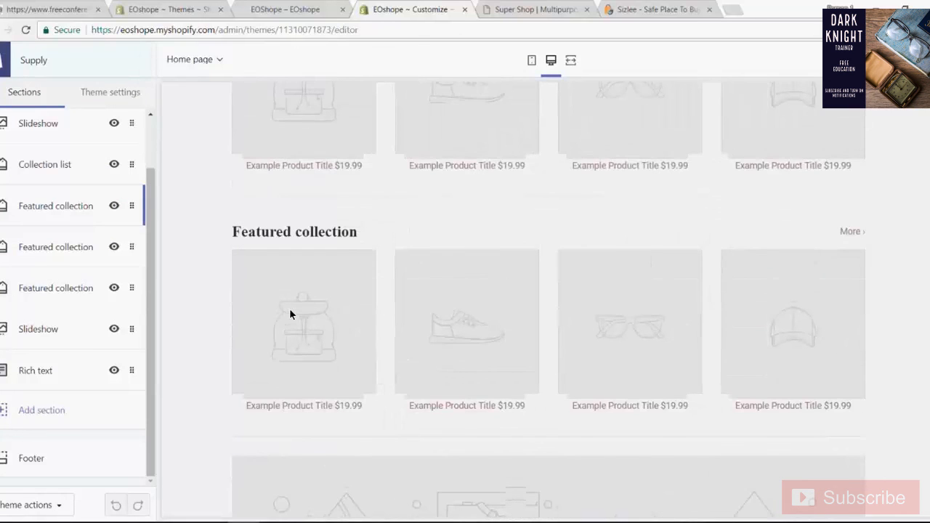
scroll(290, 314, up, 5)
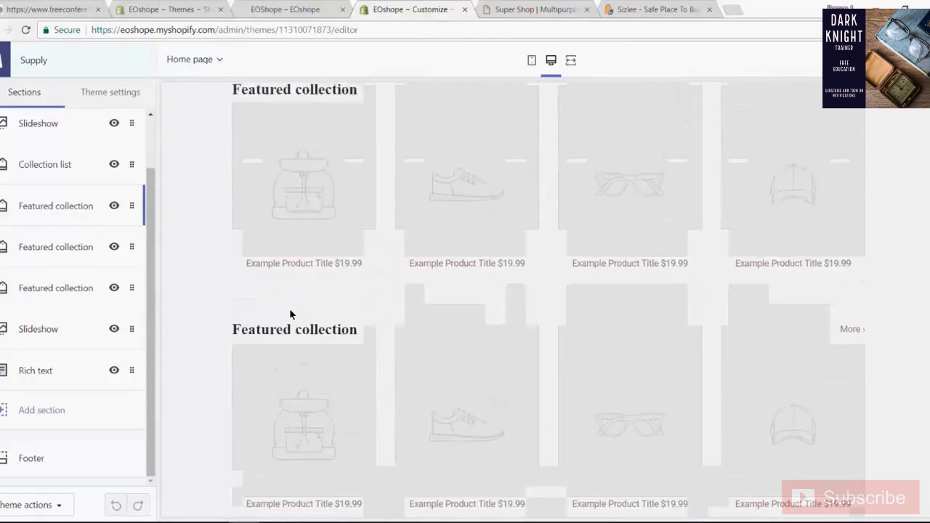
scroll(289, 311, up, 10)
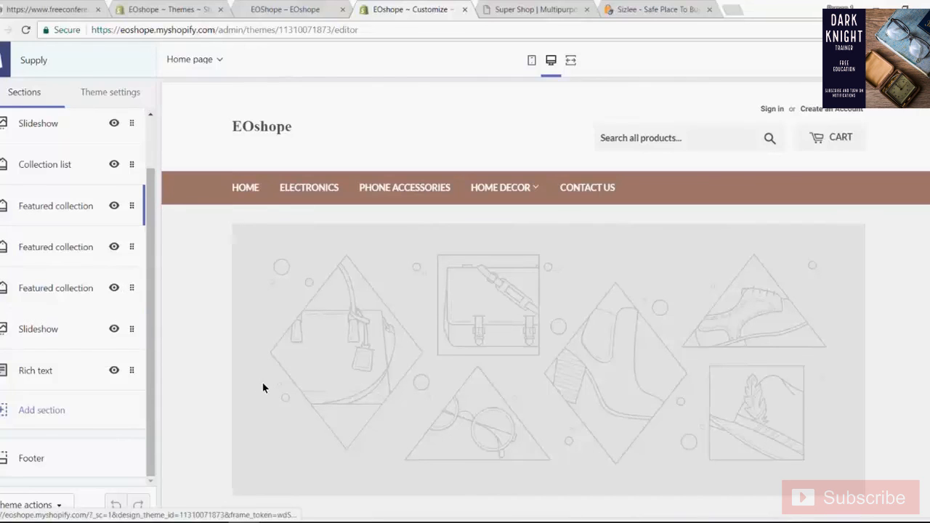
scroll(263, 382, down, 1)
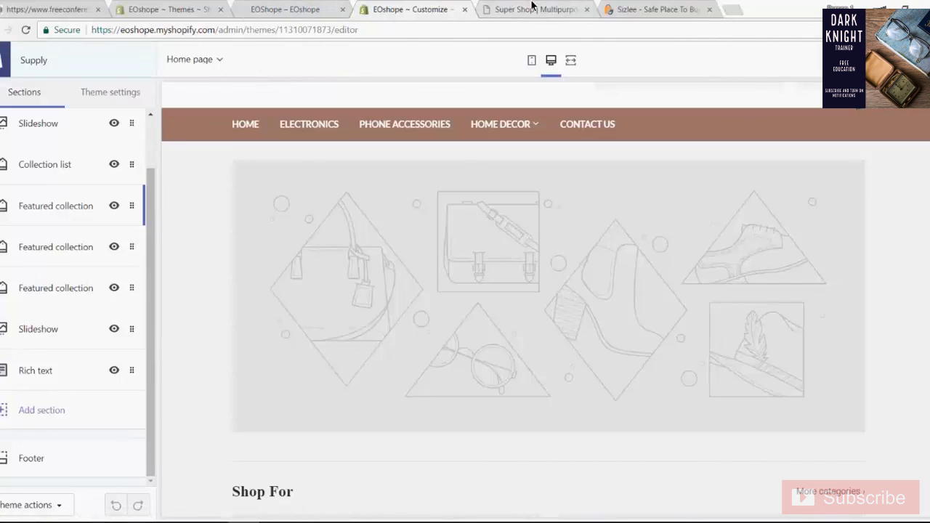
Step: Look over the Super Shop demo from its footer up to the deals banner, and return to the store's home page for comparison
click(532, 8)
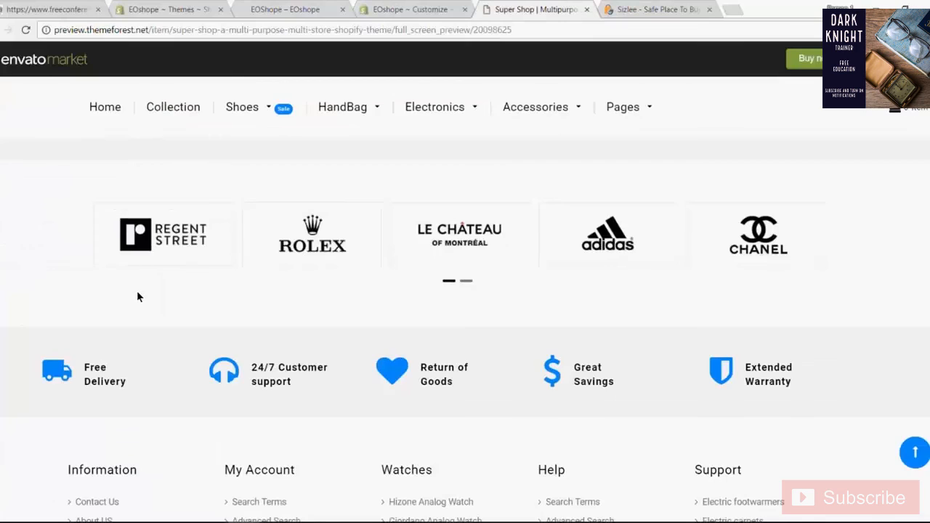
scroll(137, 295, down, 1)
scroll(139, 305, down, 3)
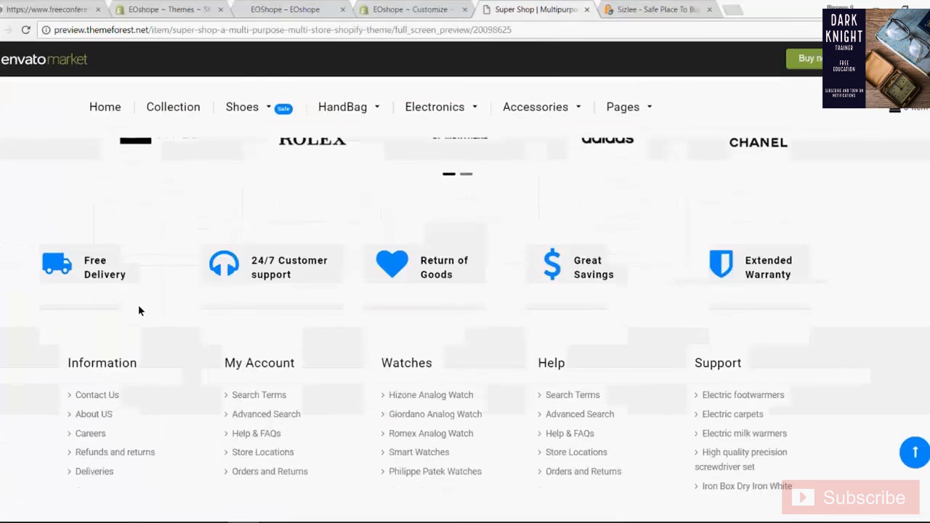
scroll(138, 306, up, 15)
middle_click(136, 297)
scroll(136, 298, up, 3)
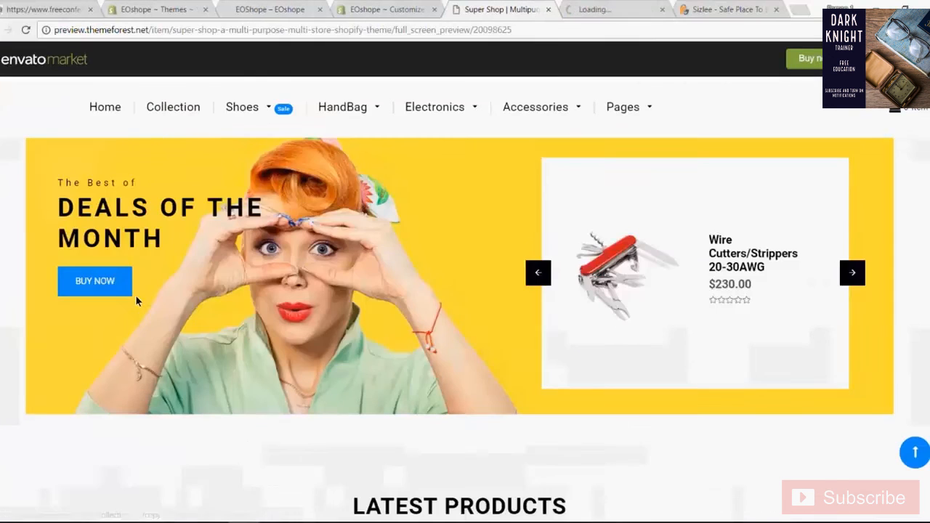
scroll(136, 294, up, 7)
key(ctrl+Tab)
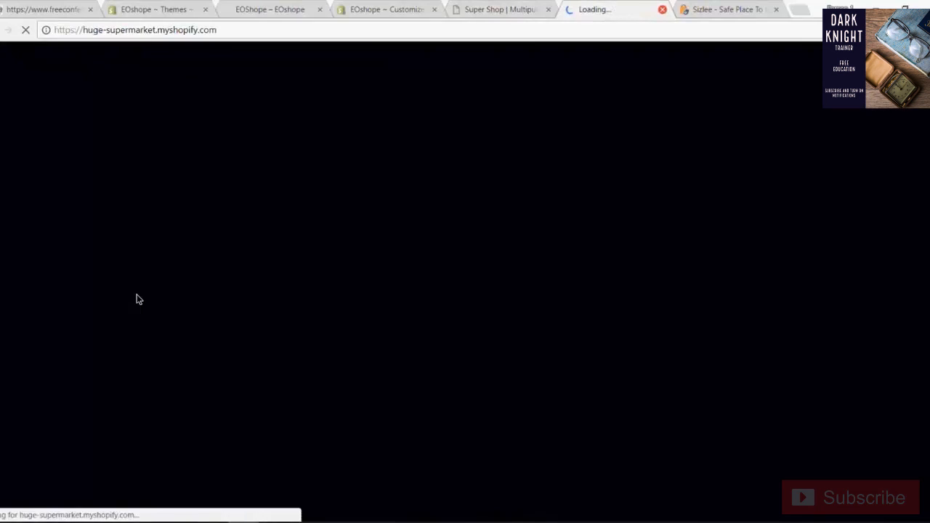
key(ctrl+w)
click(283, 9)
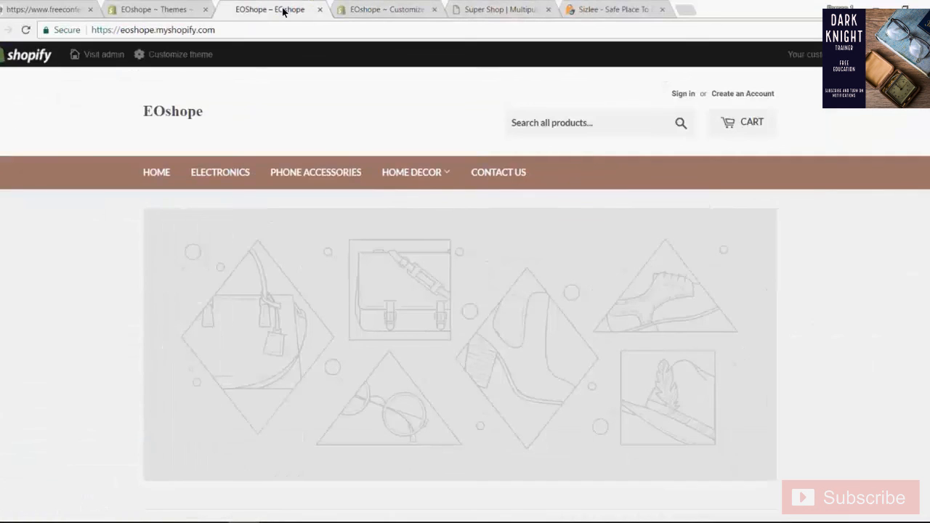